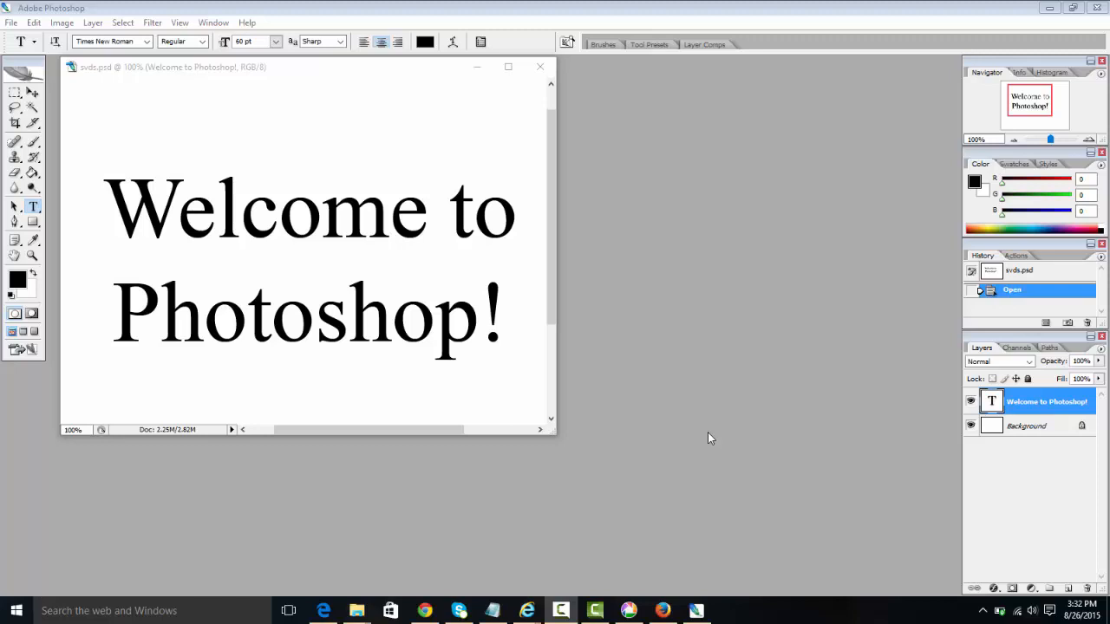
Step: Close the svds.psd document in Photoshop, then switch through Notepad to the assignment page in Chrome
left_click(529, 13)
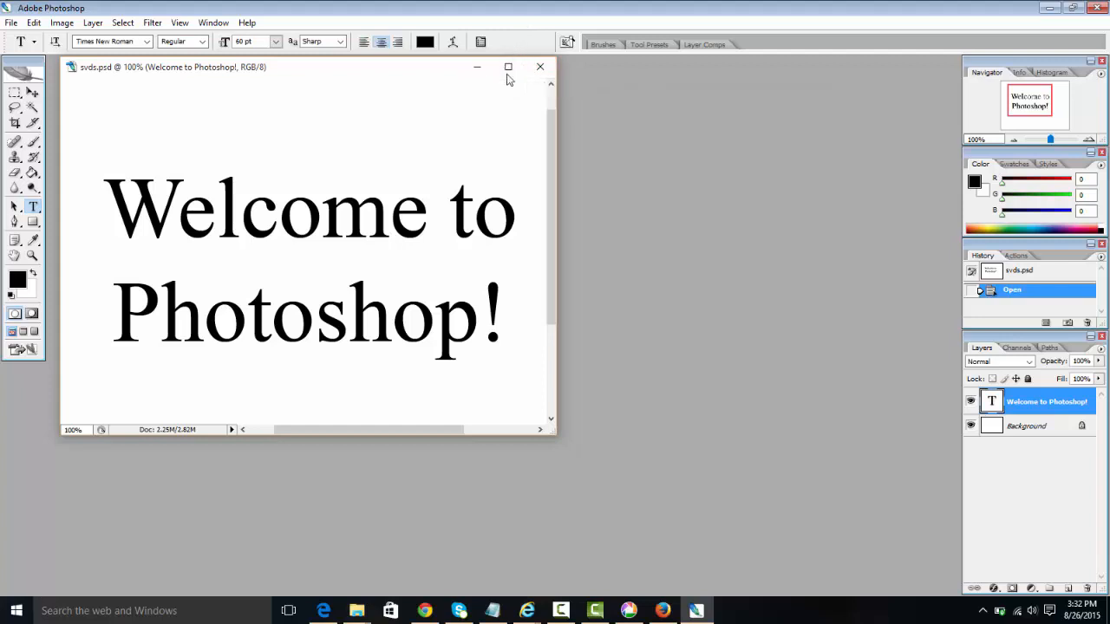
left_click(538, 67)
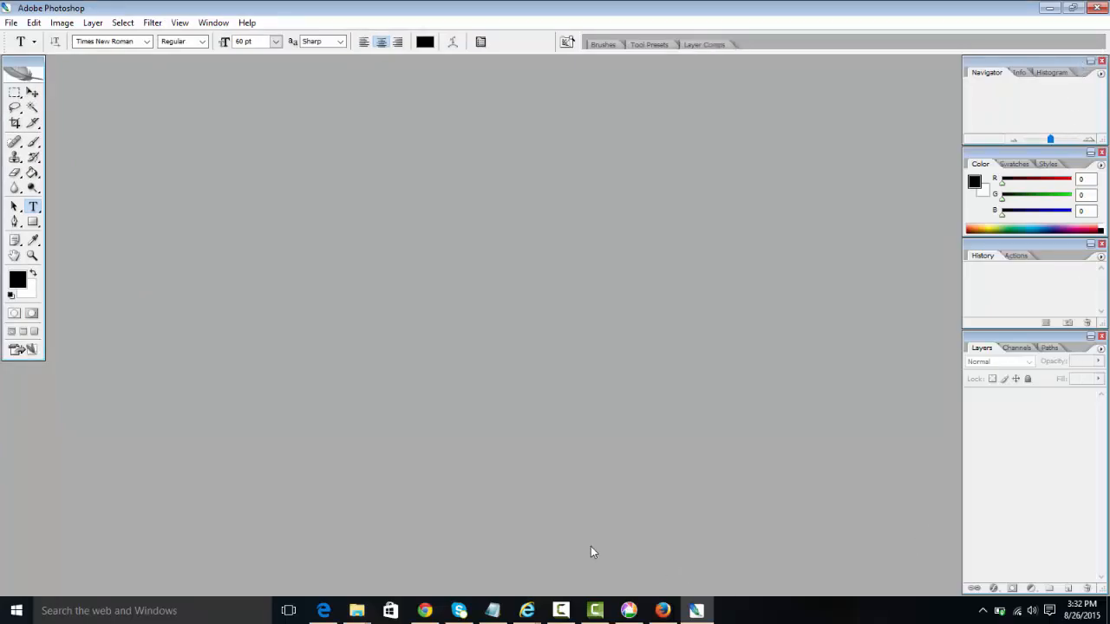
left_click(502, 610)
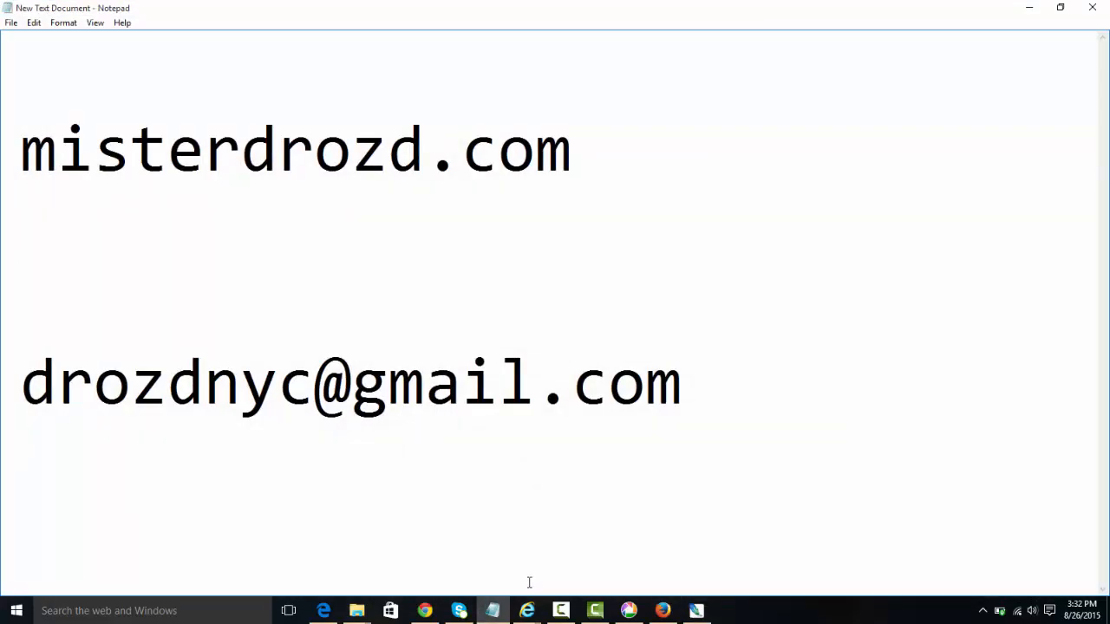
left_click(424, 612)
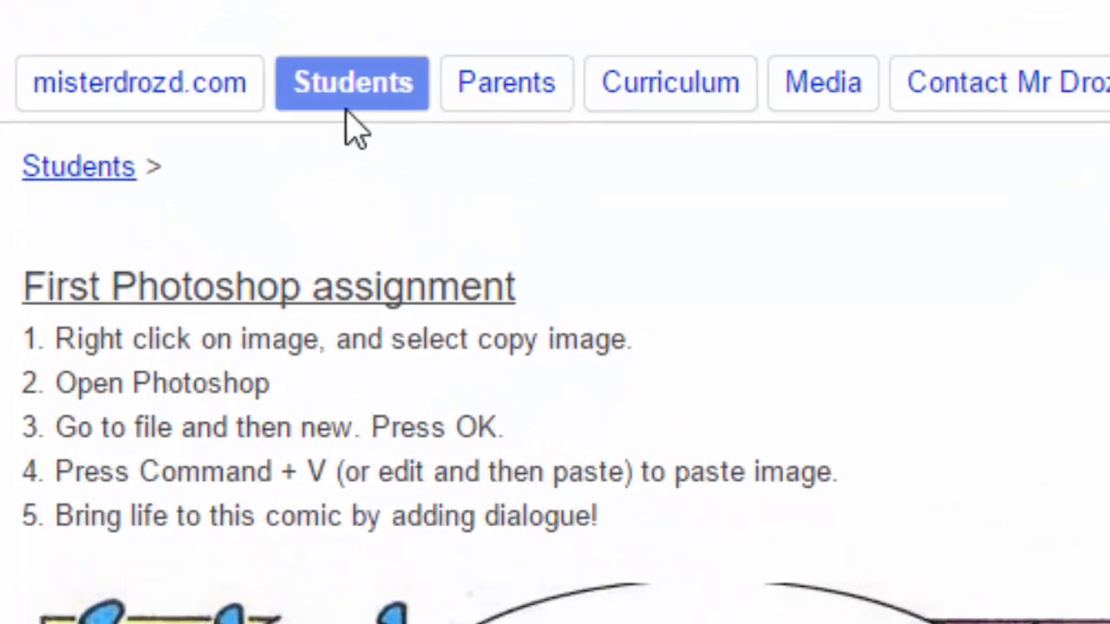
Step: Copy the Jughead comic image from the assignment page, then minimize Chrome and Notepad
mouse_move(199, 105)
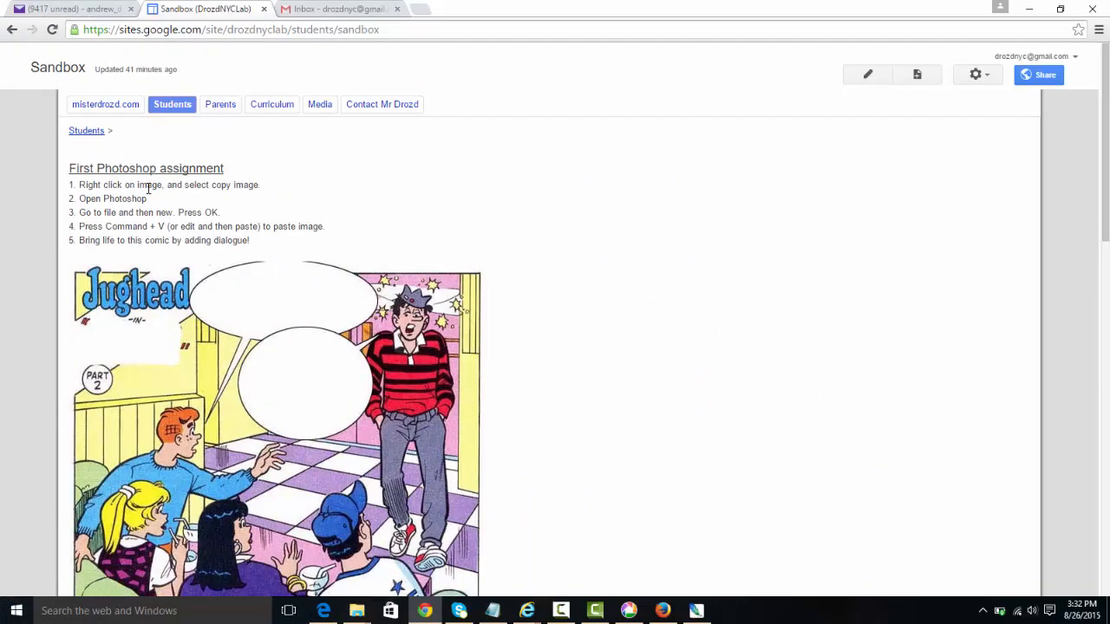
scroll(149, 189, "down", 10)
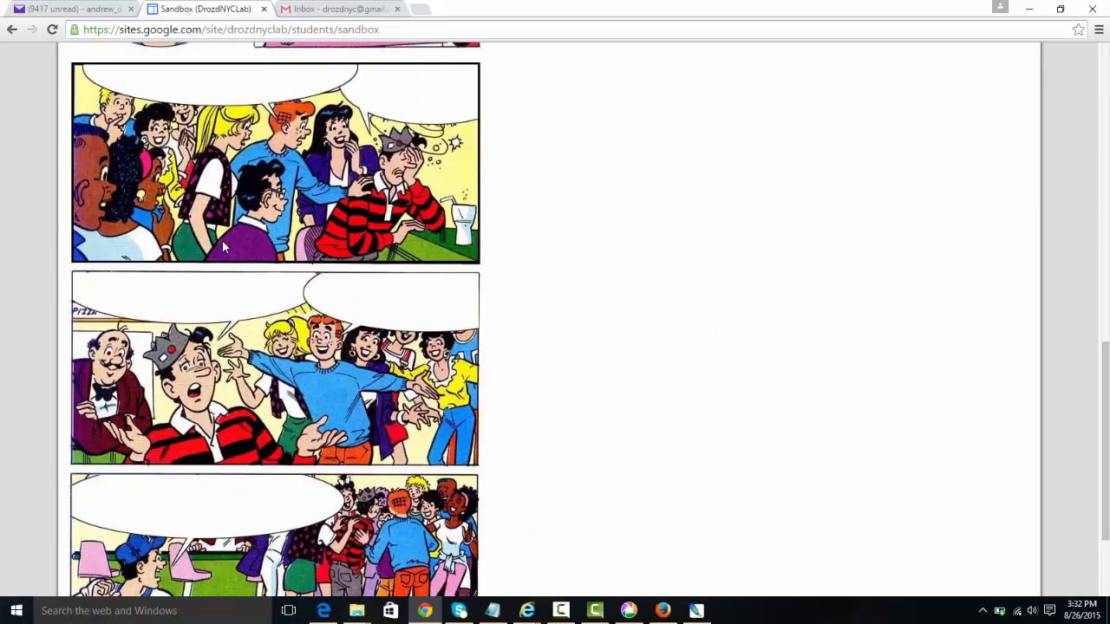
scroll(246, 274, "down", 2)
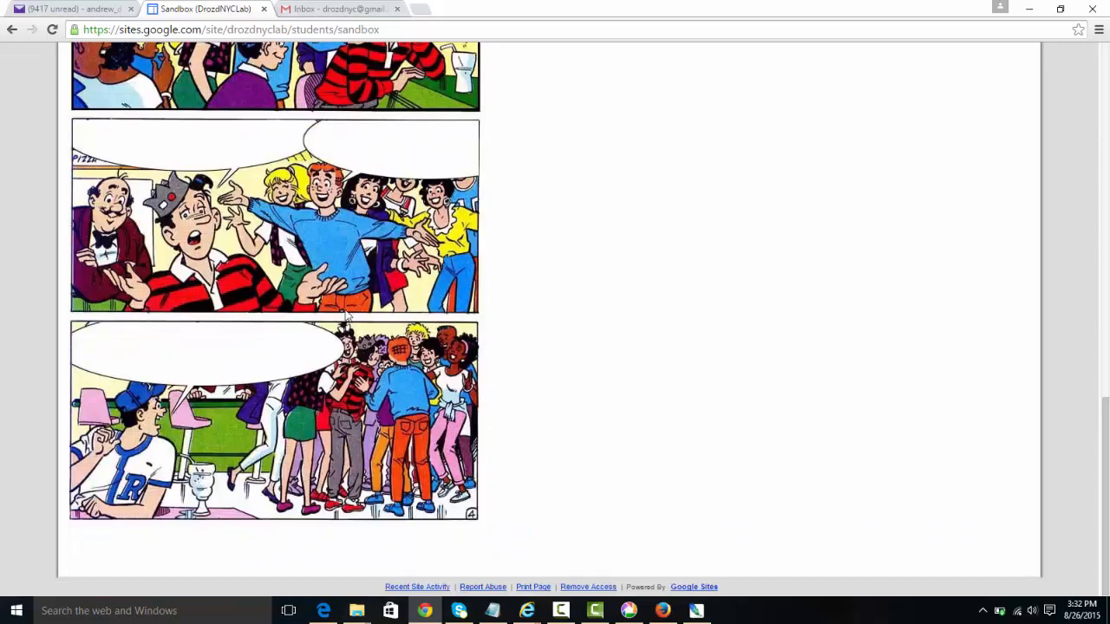
scroll(303, 323, "up", 10)
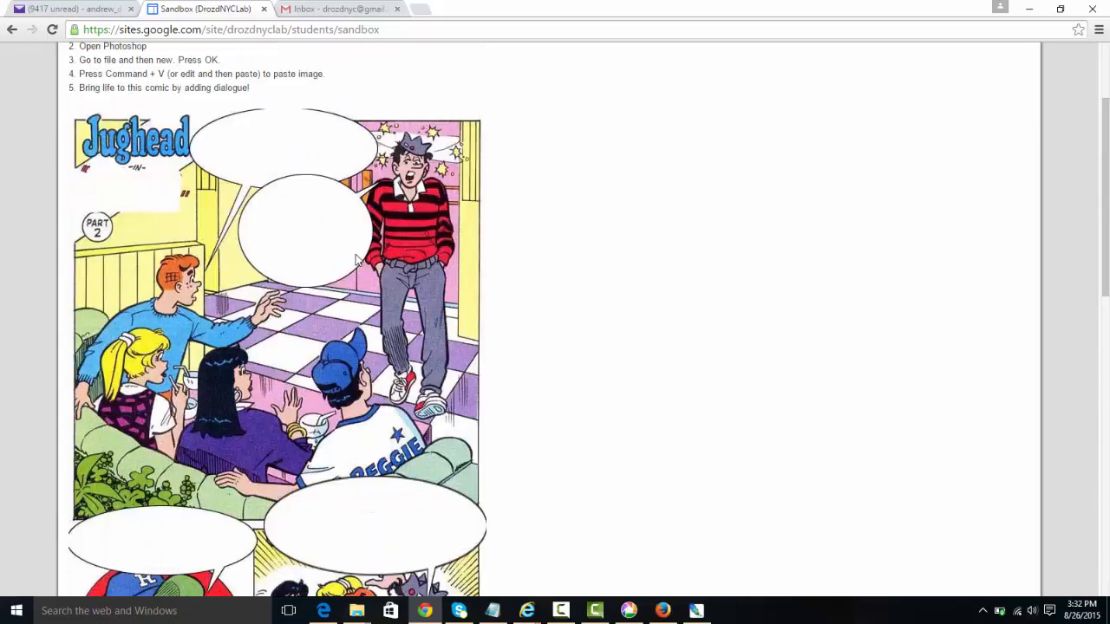
scroll(302, 248, "up", 2)
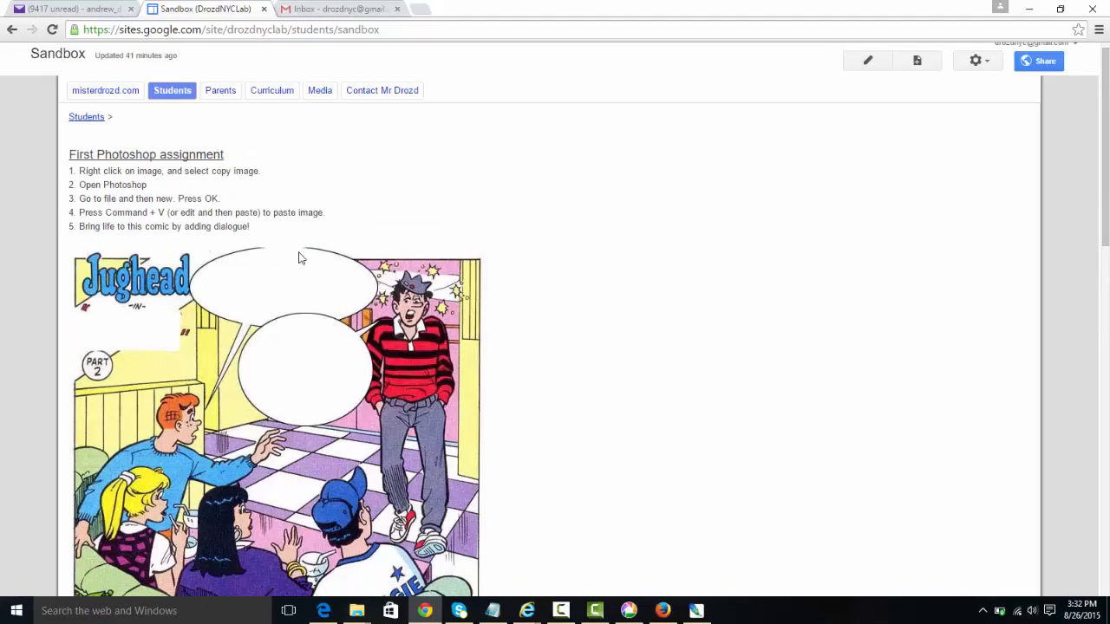
scroll(302, 248, "down", 4)
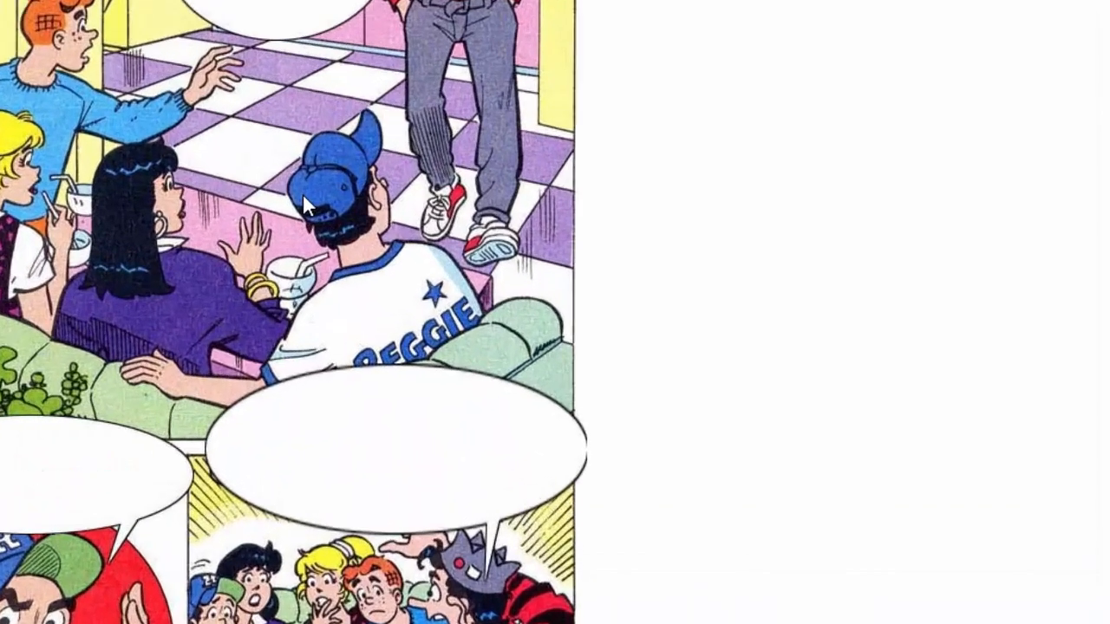
right_click(304, 204)
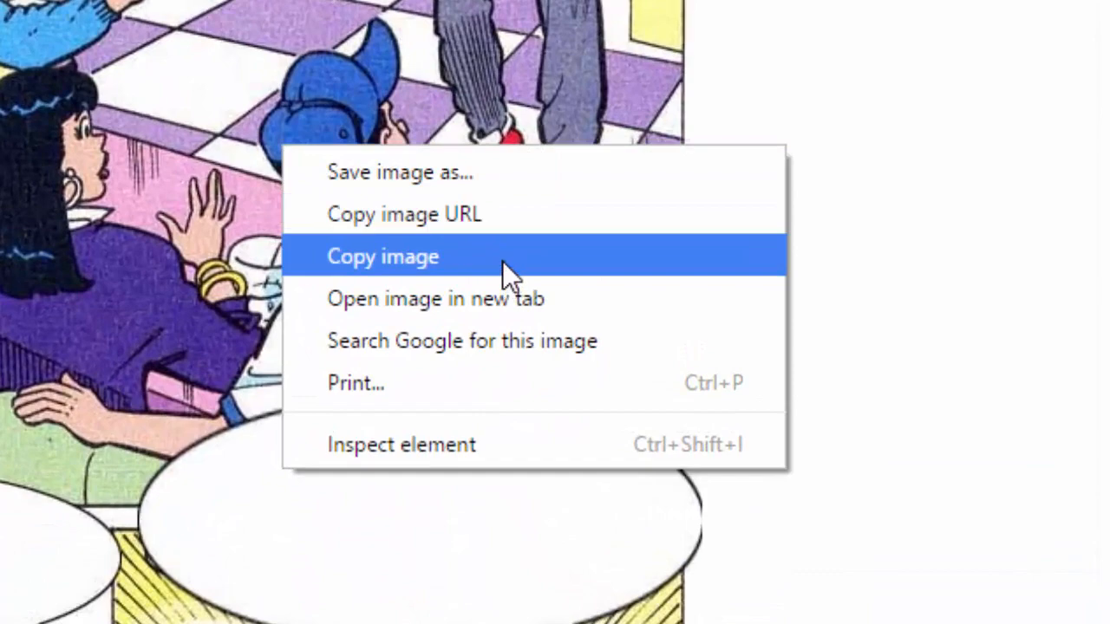
left_click(503, 260)
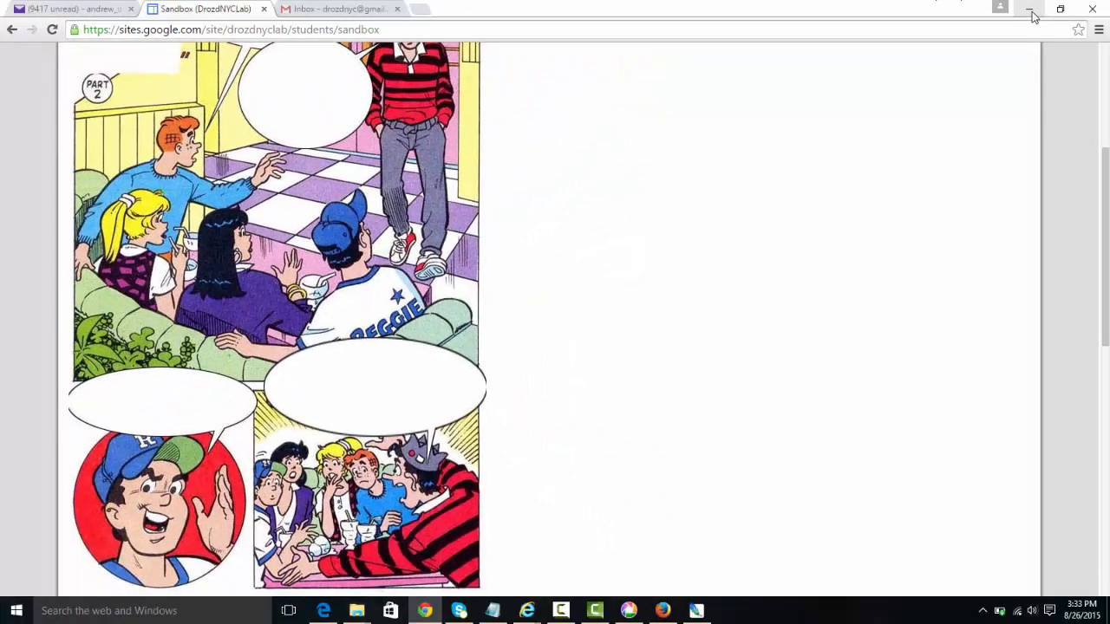
left_click(1030, 11)
left_click(1032, 12)
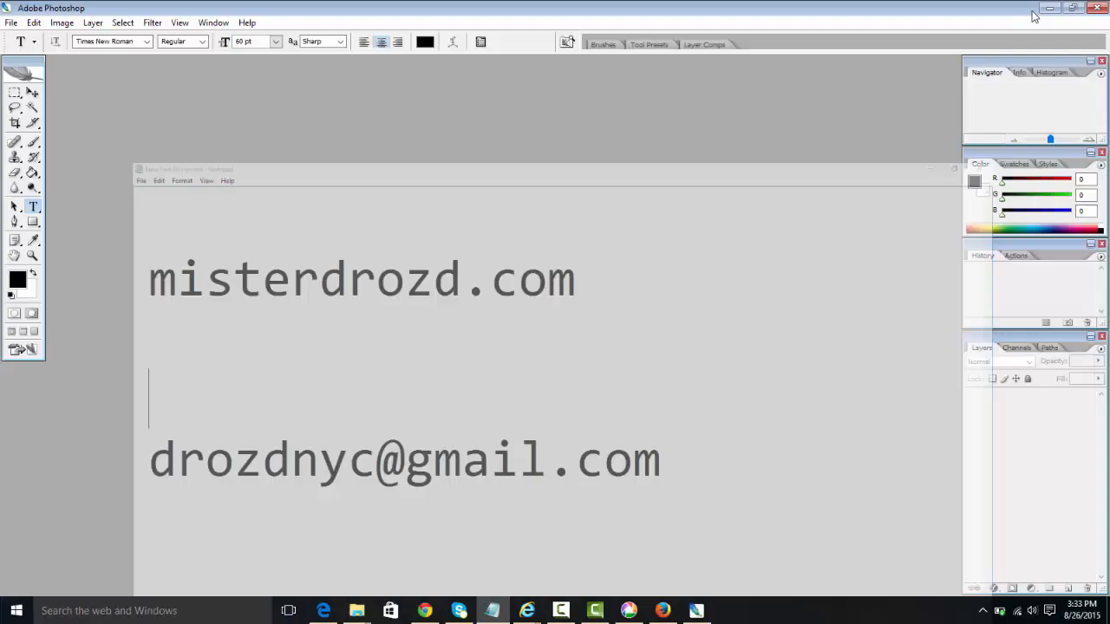
Step: Minimize Photoshop and restore it from the taskbar to show the empty workspace
left_click(1048, 12)
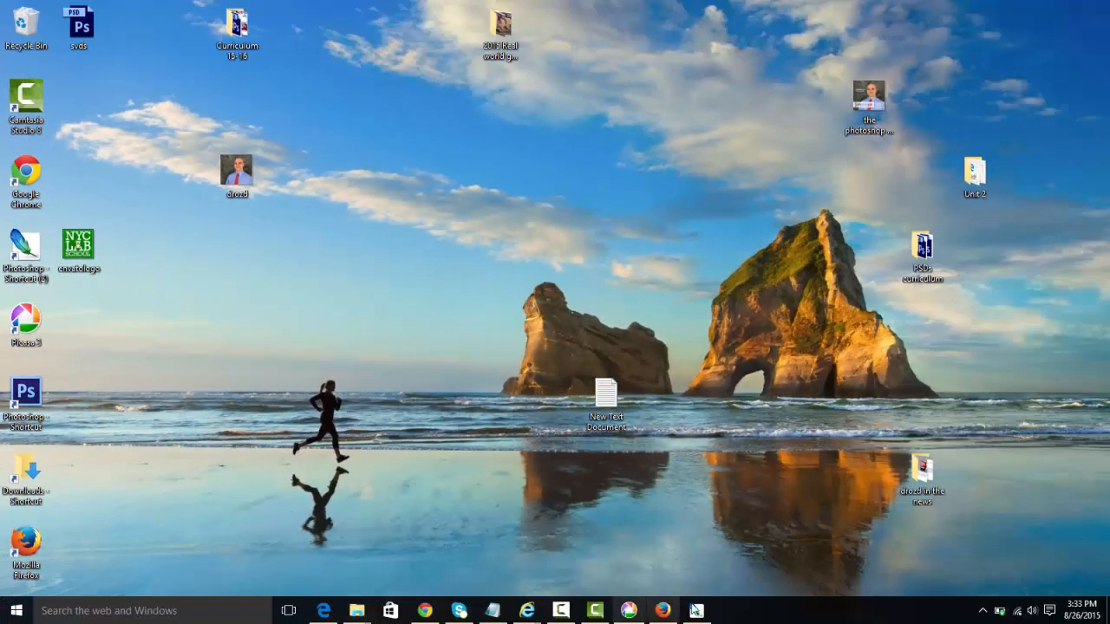
left_click(695, 610)
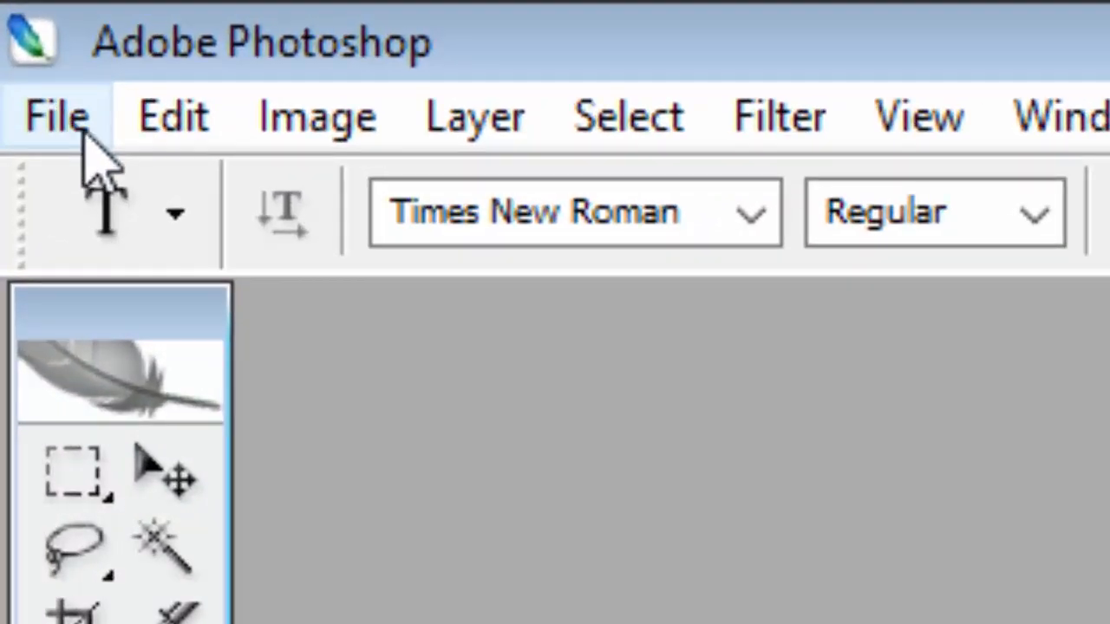
Step: Create a 602 × 1800 px Clipboard-preset document, paste the comic as Layer 1, and maximize it
left_click(84, 130)
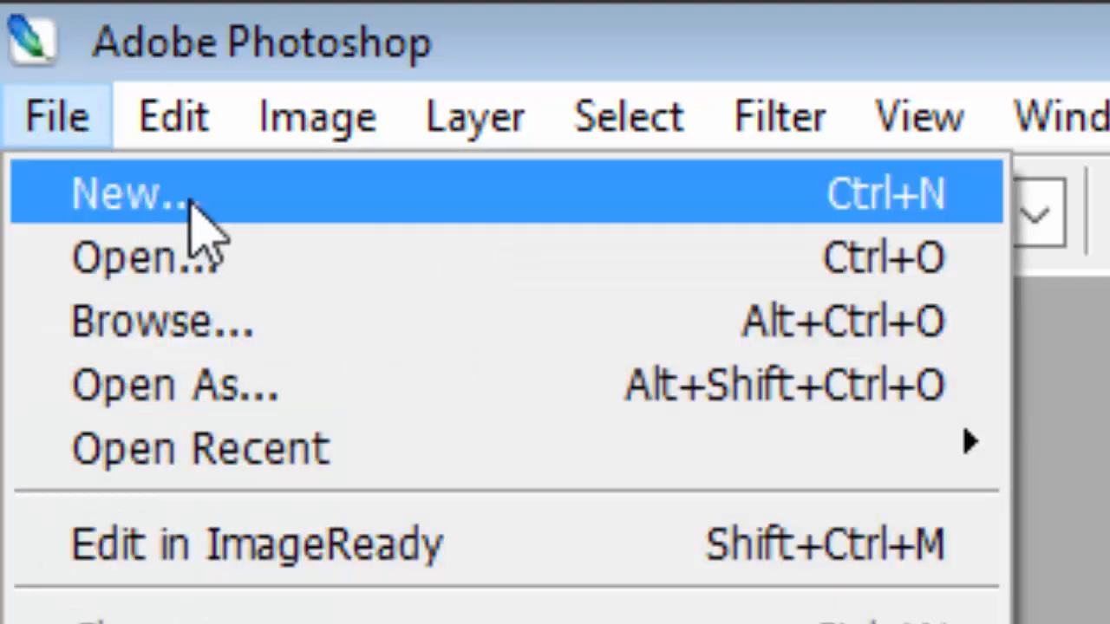
left_click(192, 223)
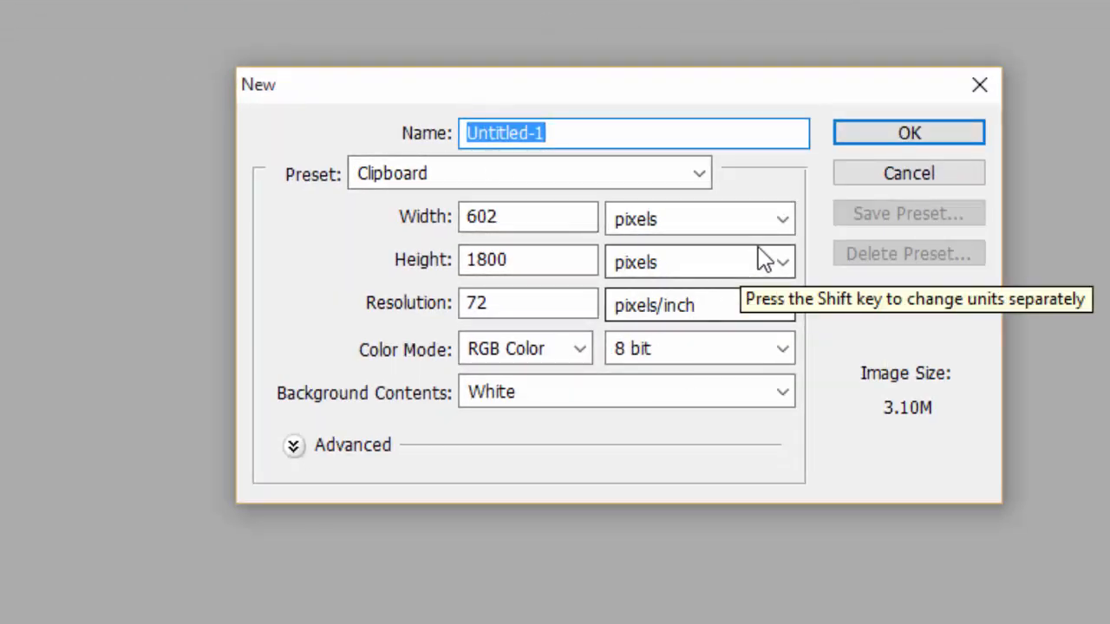
left_click(967, 135)
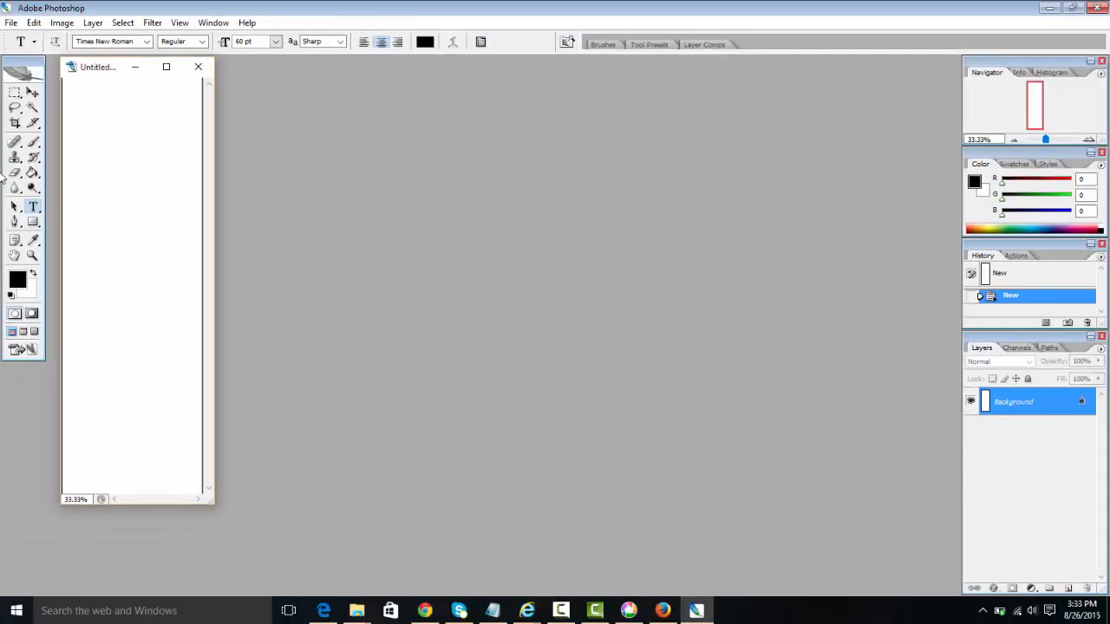
key("ctrl+v")
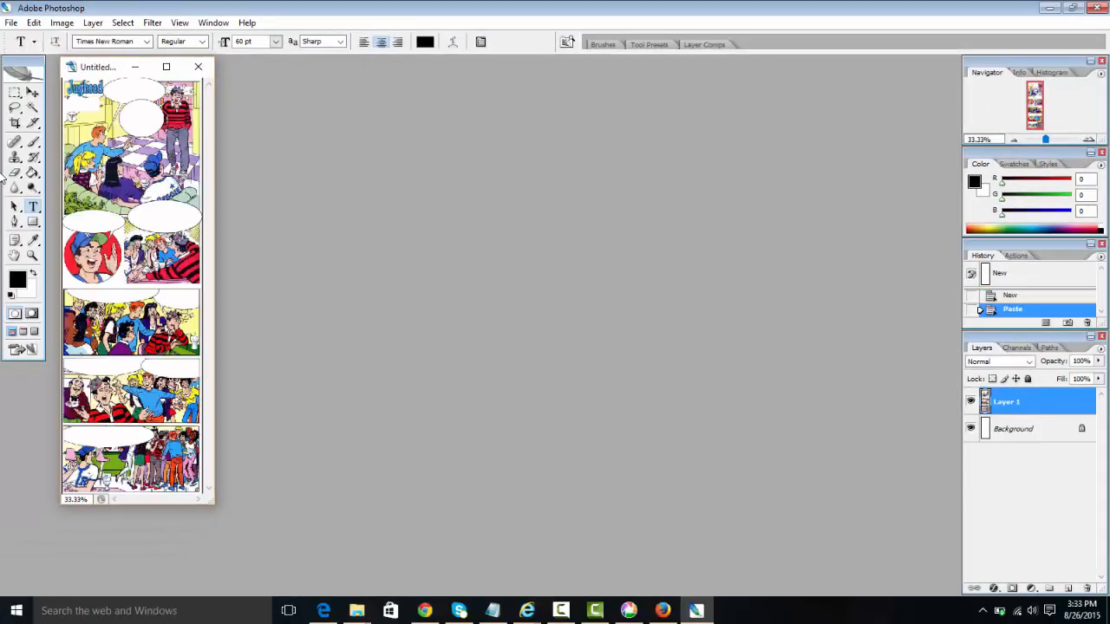
left_click(36, 23)
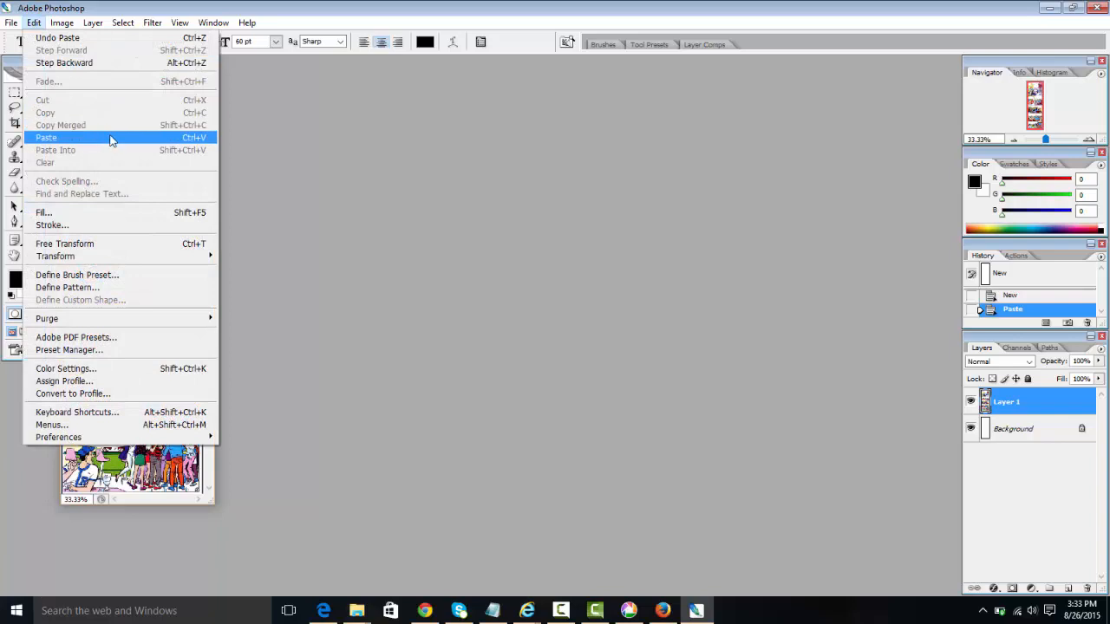
left_click(151, 8)
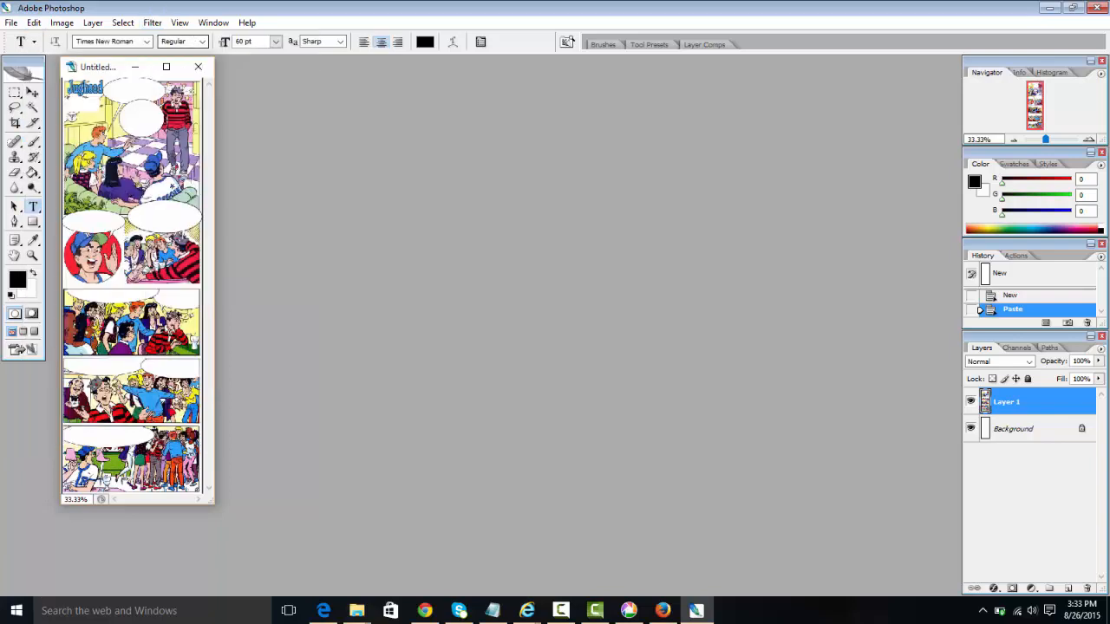
left_click(167, 68)
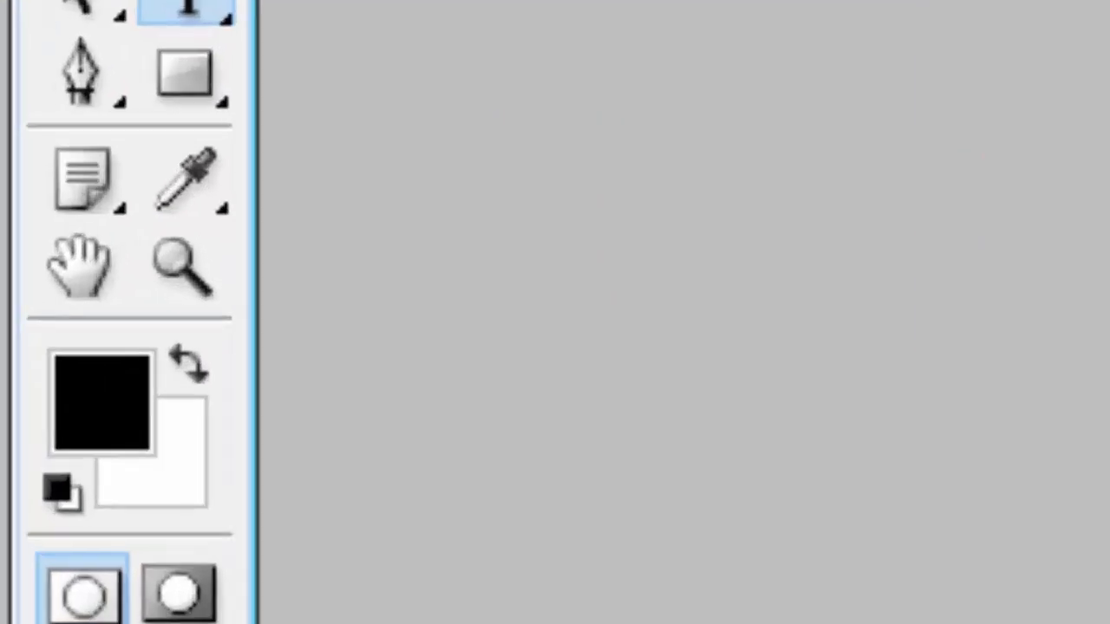
left_click(16, 258)
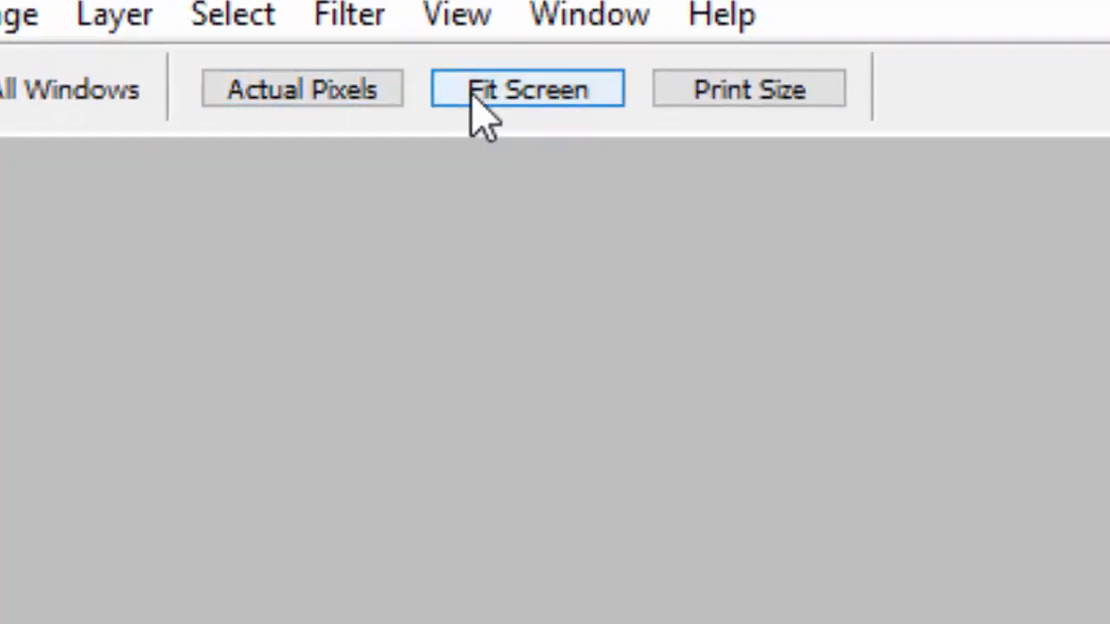
Step: View the comic at Actual Pixels and pan through its panels, ending at the top
left_click(373, 113)
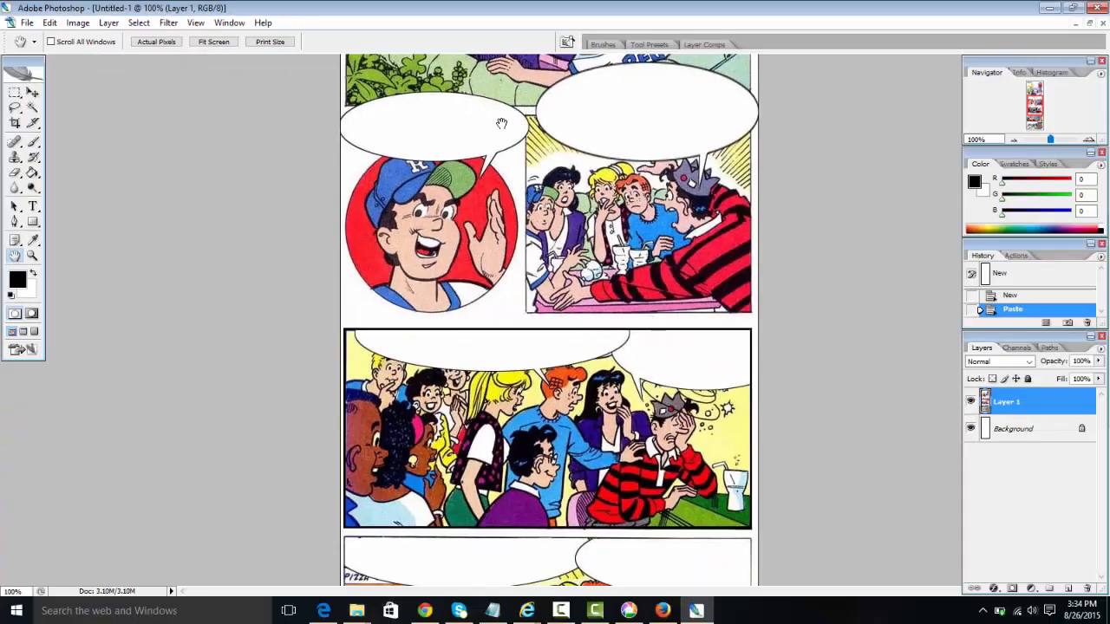
left_click_drag(492, 101, 493, 518)
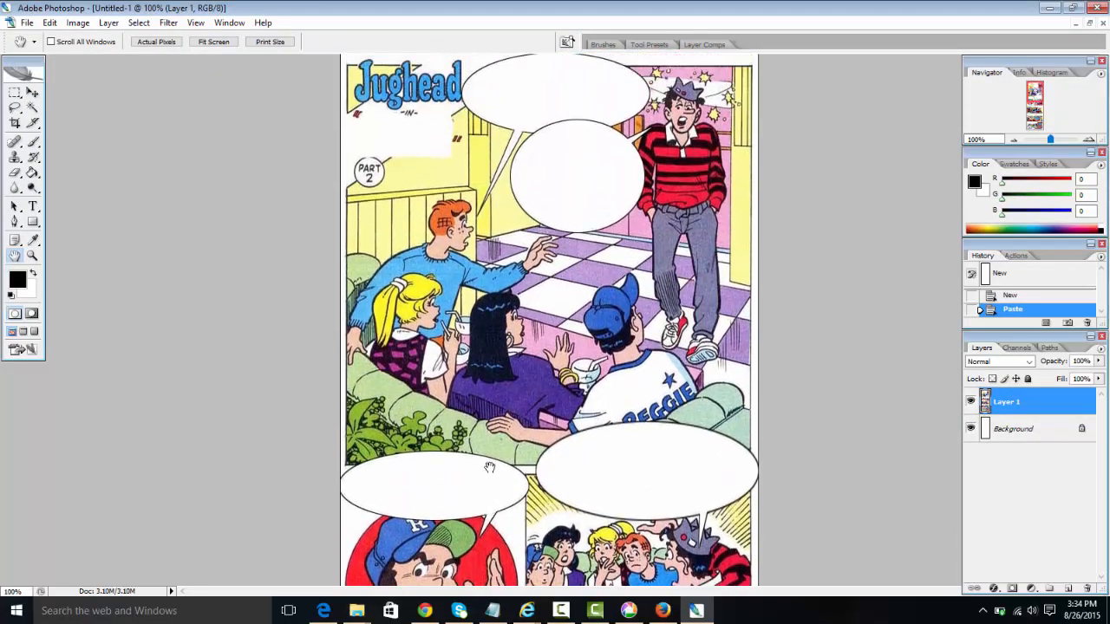
left_click_drag(491, 453, 491, 169)
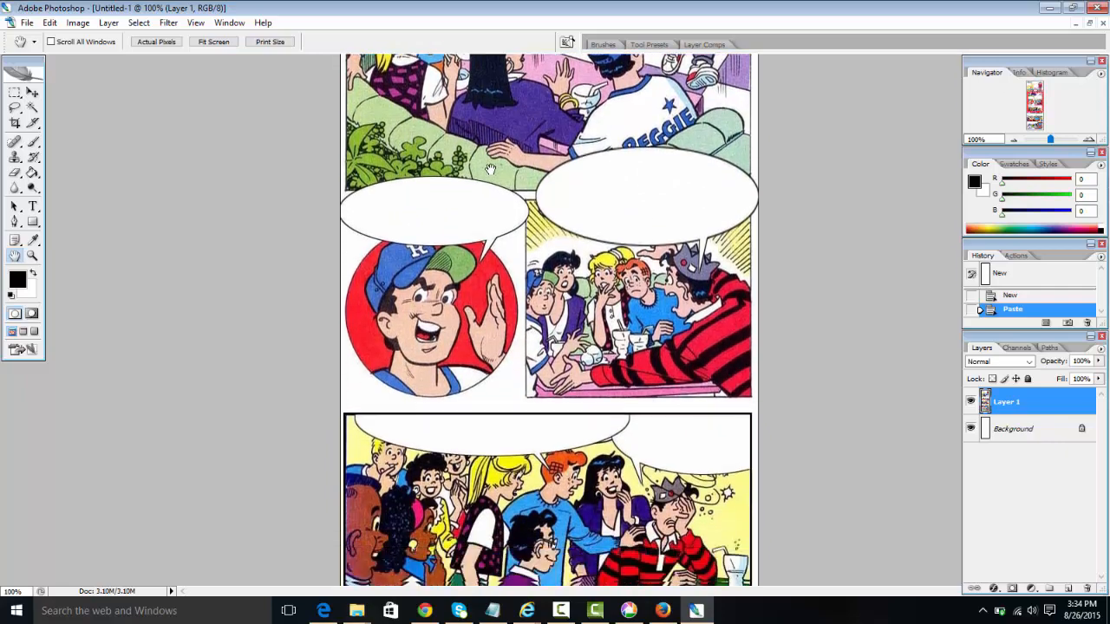
scroll(491, 169, "down", 10)
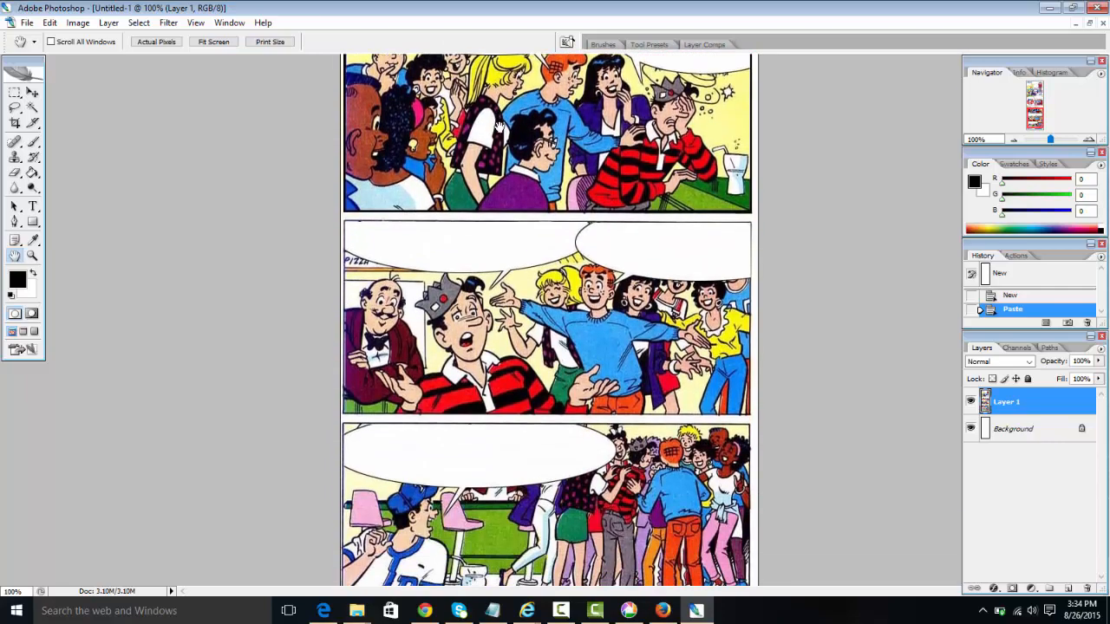
scroll(500, 127, "up", 6)
scroll(511, 233, "down", 4)
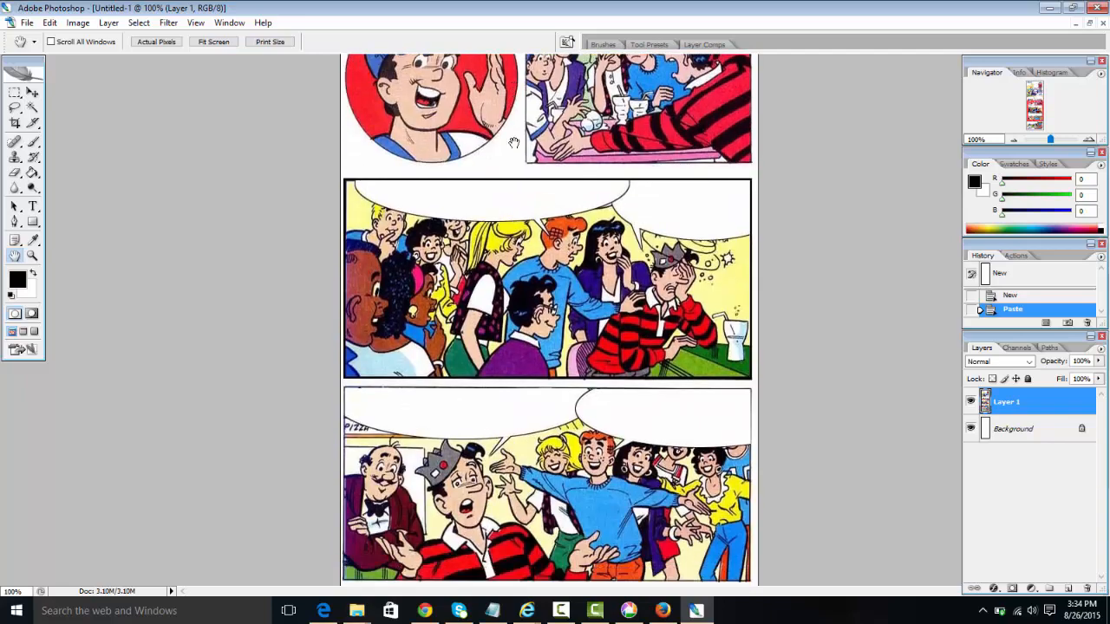
scroll(516, 139, "down", 4)
scroll(509, 232, "up", 7)
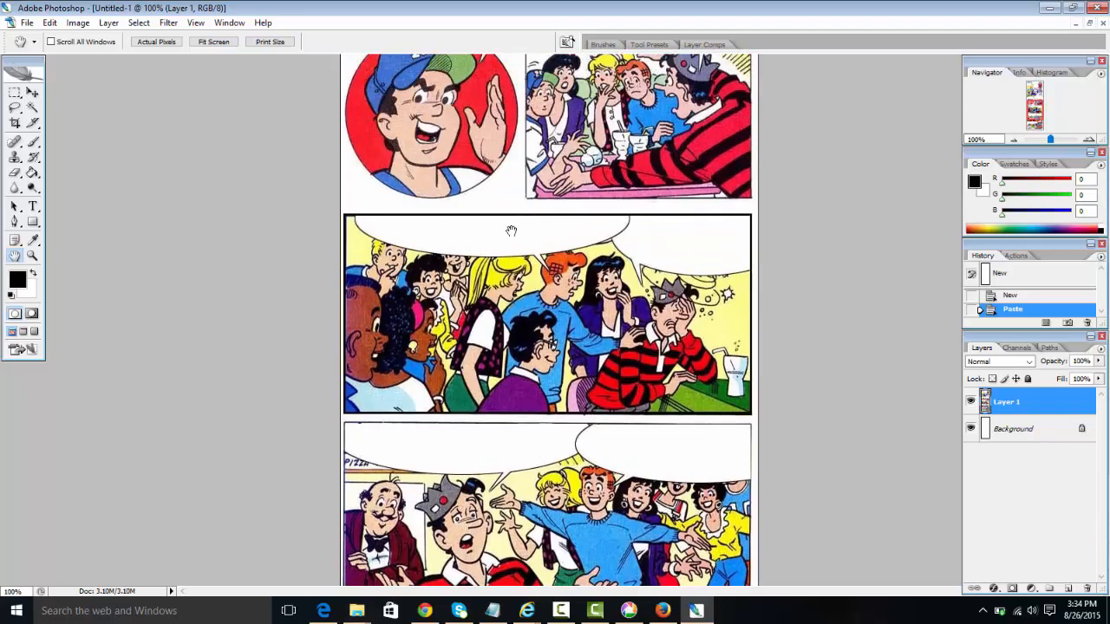
scroll(509, 278, "up", 9)
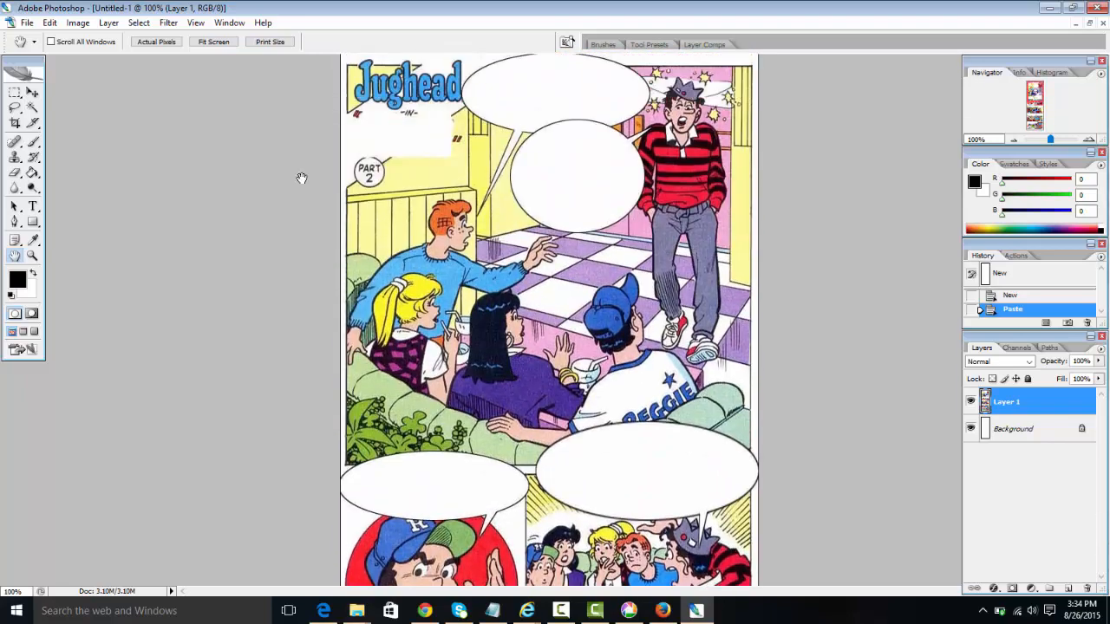
Step: Create a new blank 8 x 10 inch document and view it at actual size
left_click(27, 23)
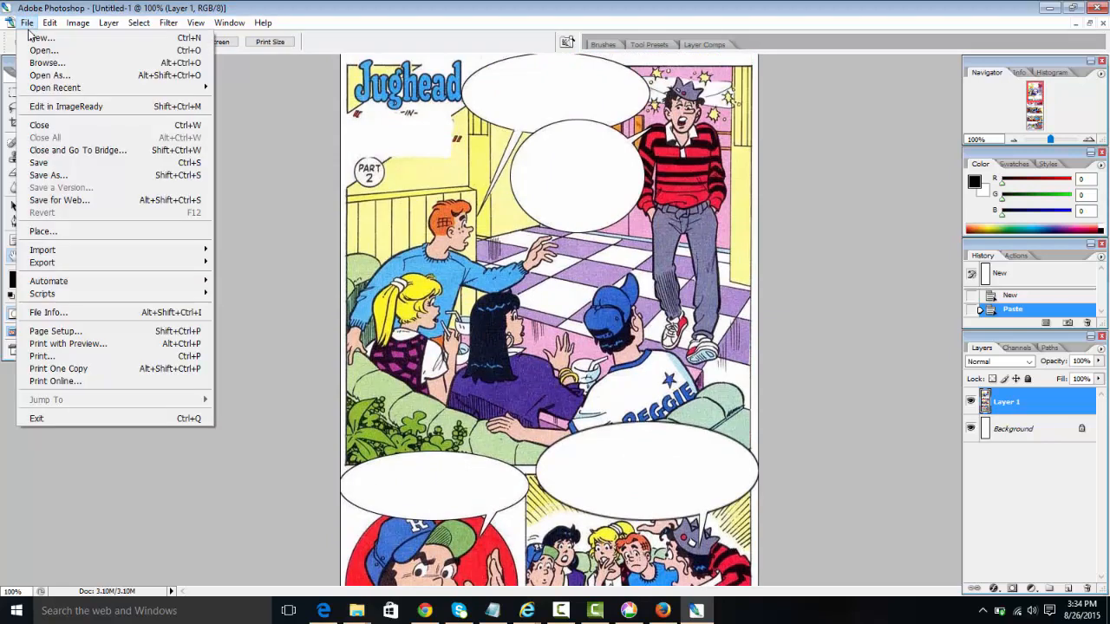
left_click(39, 40)
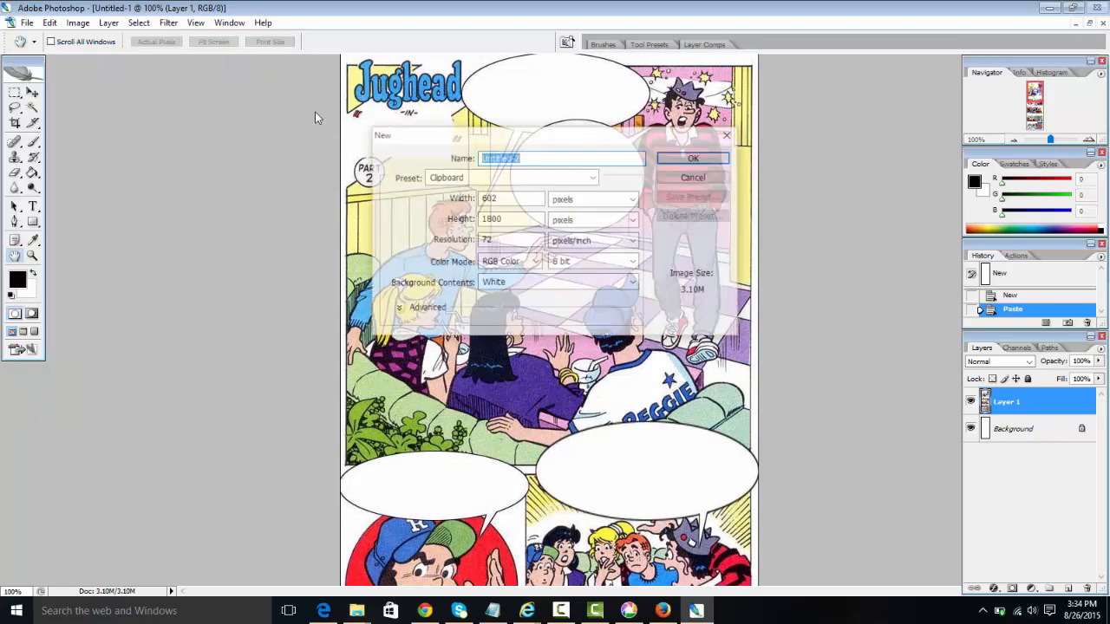
left_click(503, 178)
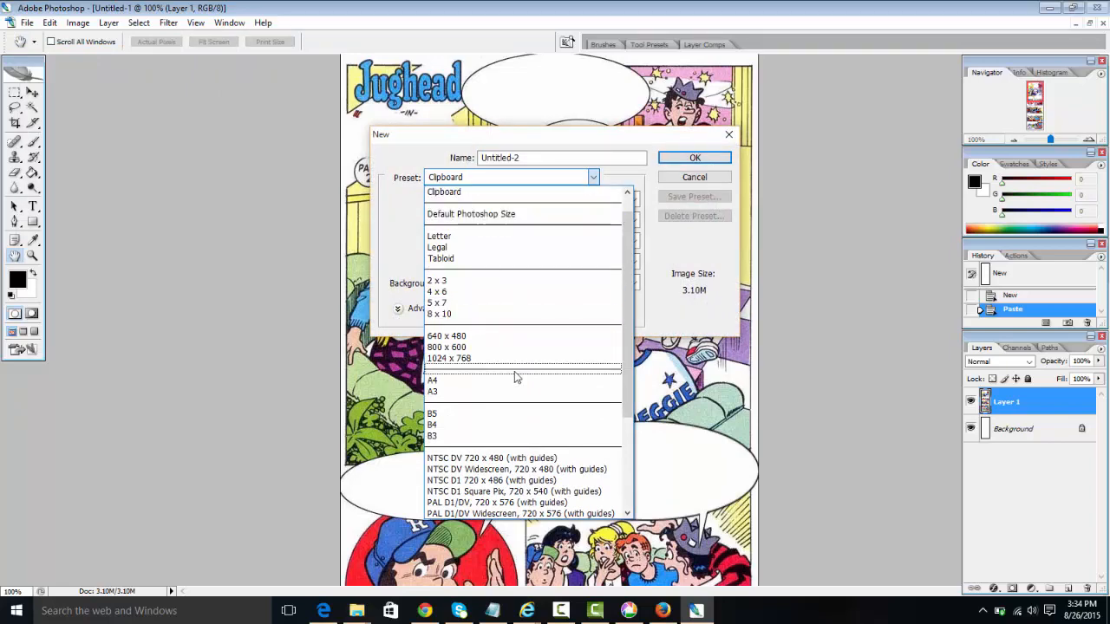
left_click(502, 314)
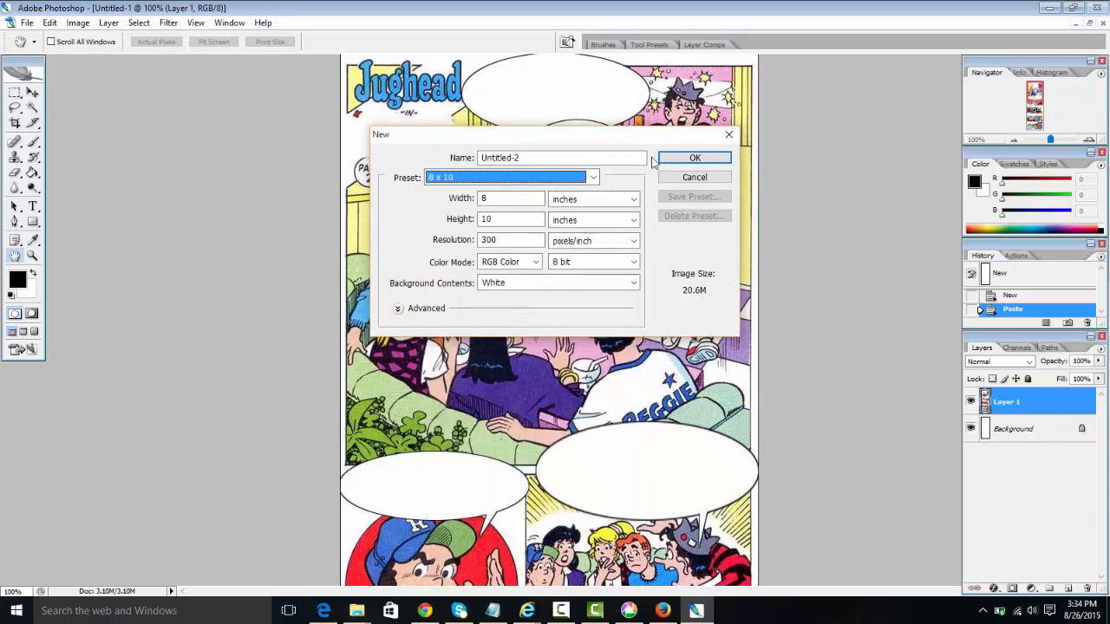
left_click(681, 156)
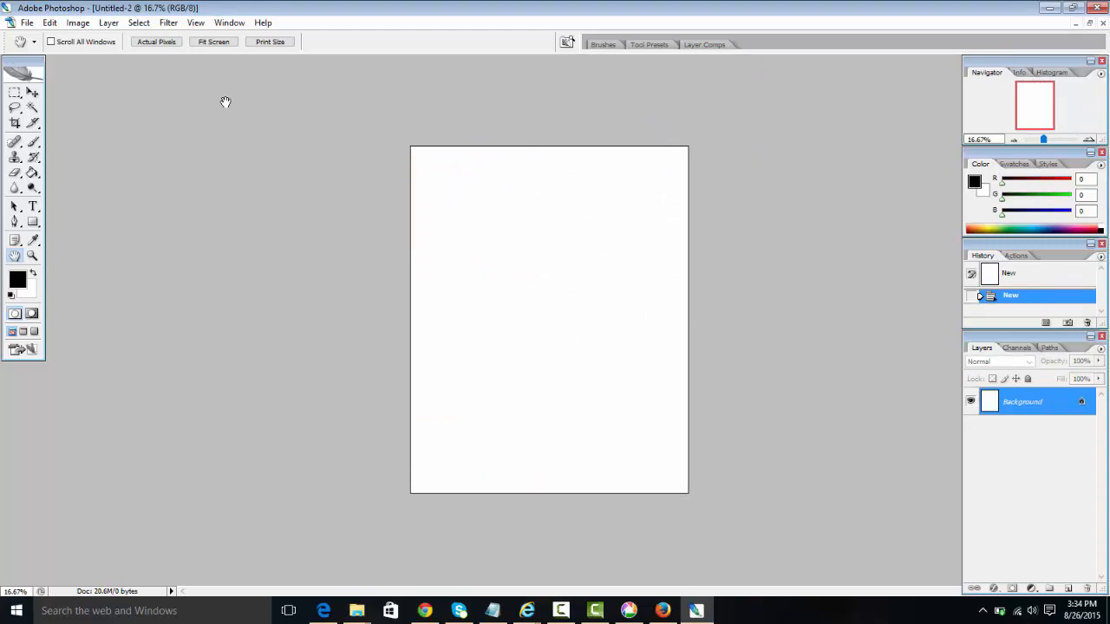
key("ctrl+alt+0")
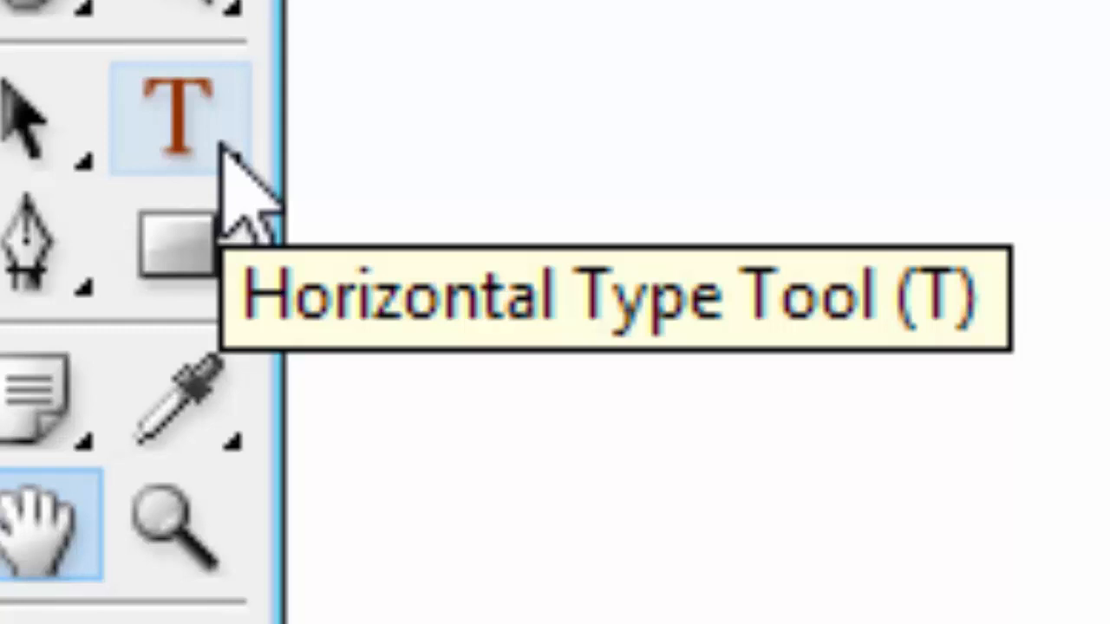
Step: Add the text 'photoshop!' in 60 pt Times New Roman on the page and commit it
left_click(223, 145)
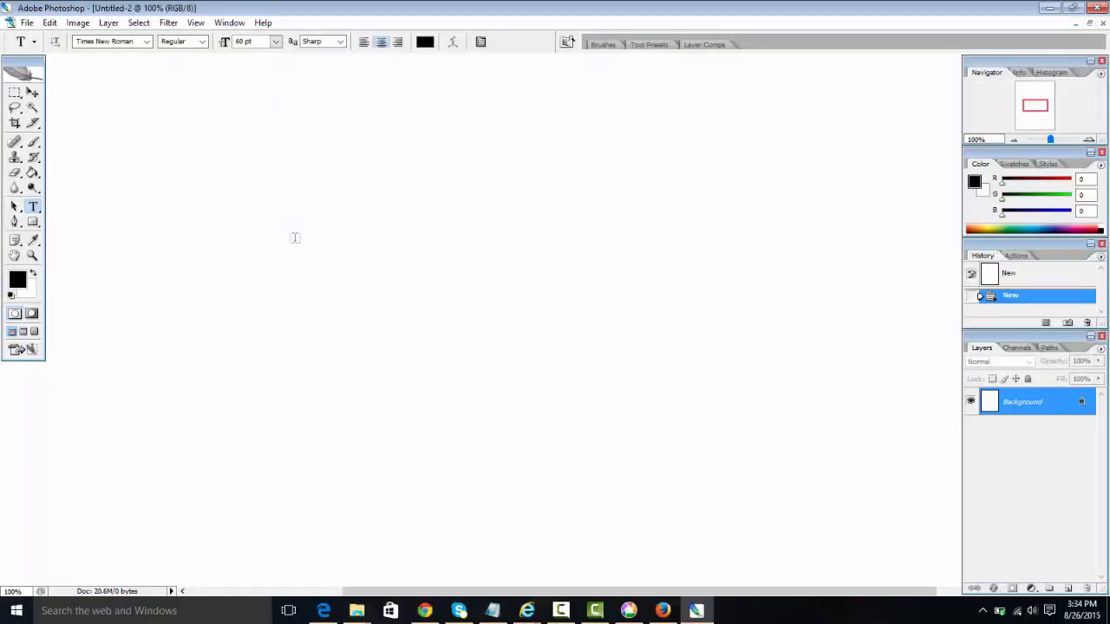
left_click(295, 238)
left_click_drag(471, 213, 460, 243)
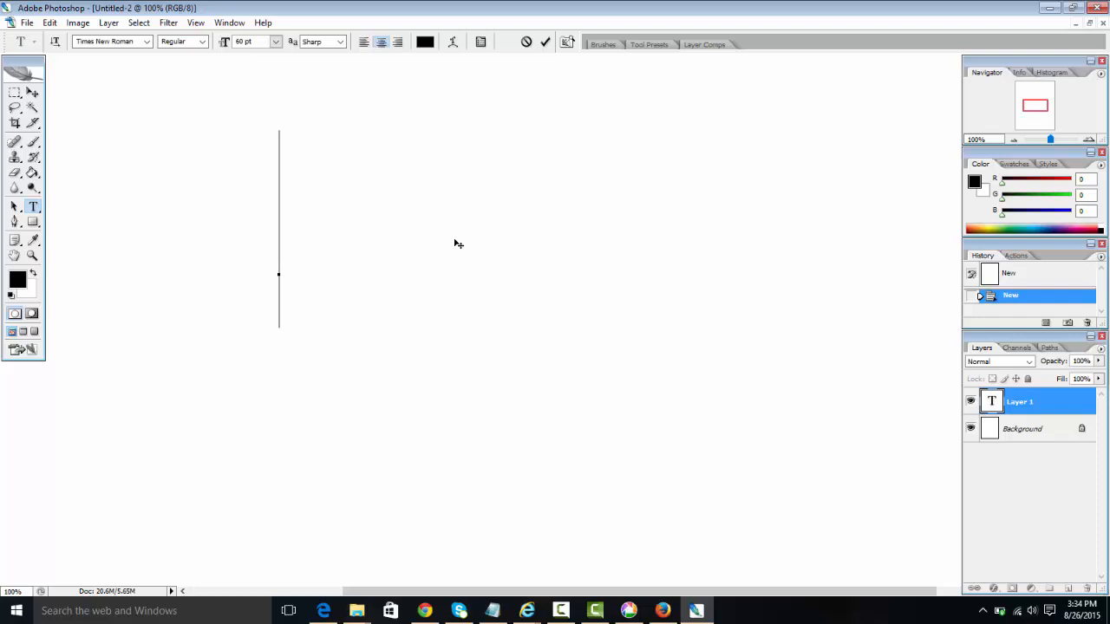
type("phtos")
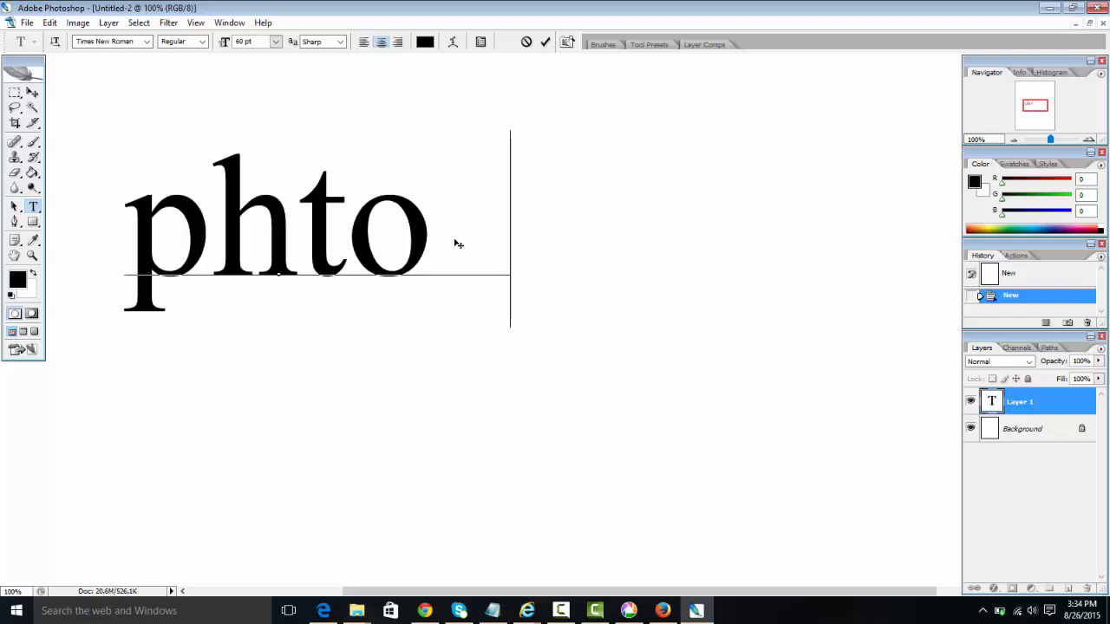
key("BackSpace")
key("BackSpace")
key("BackSpace")
type("otoshop")
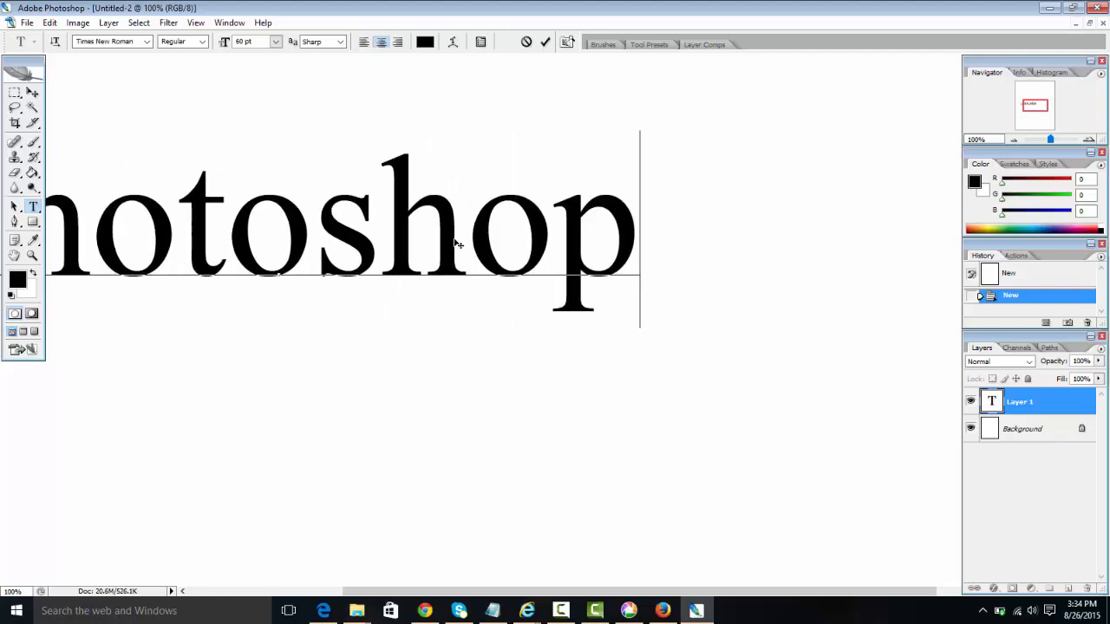
type(".")
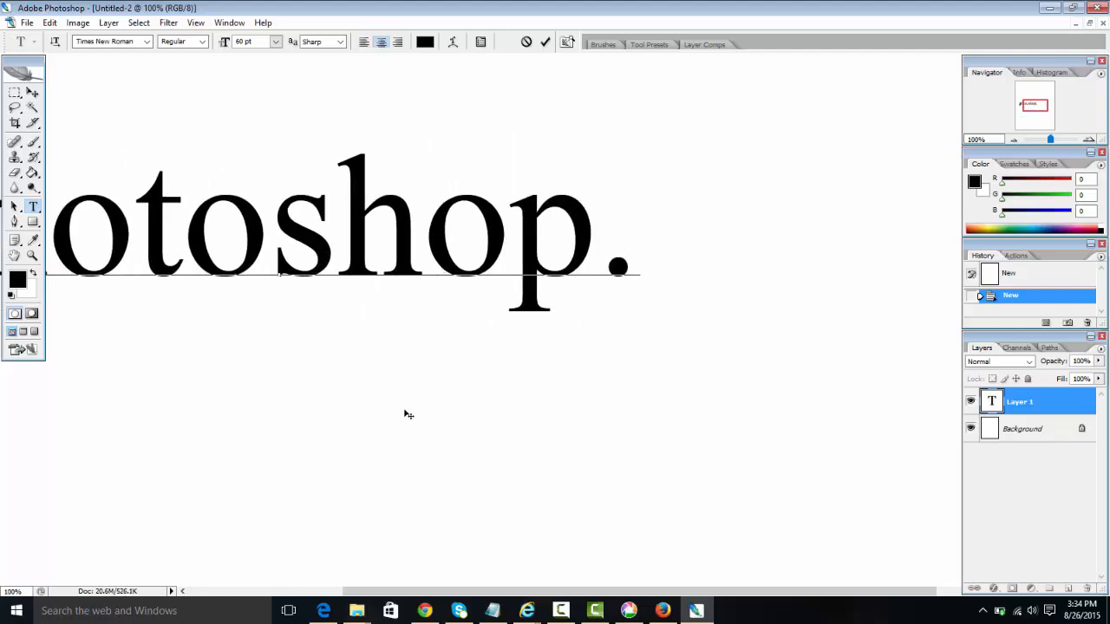
left_click_drag(404, 413, 621, 433)
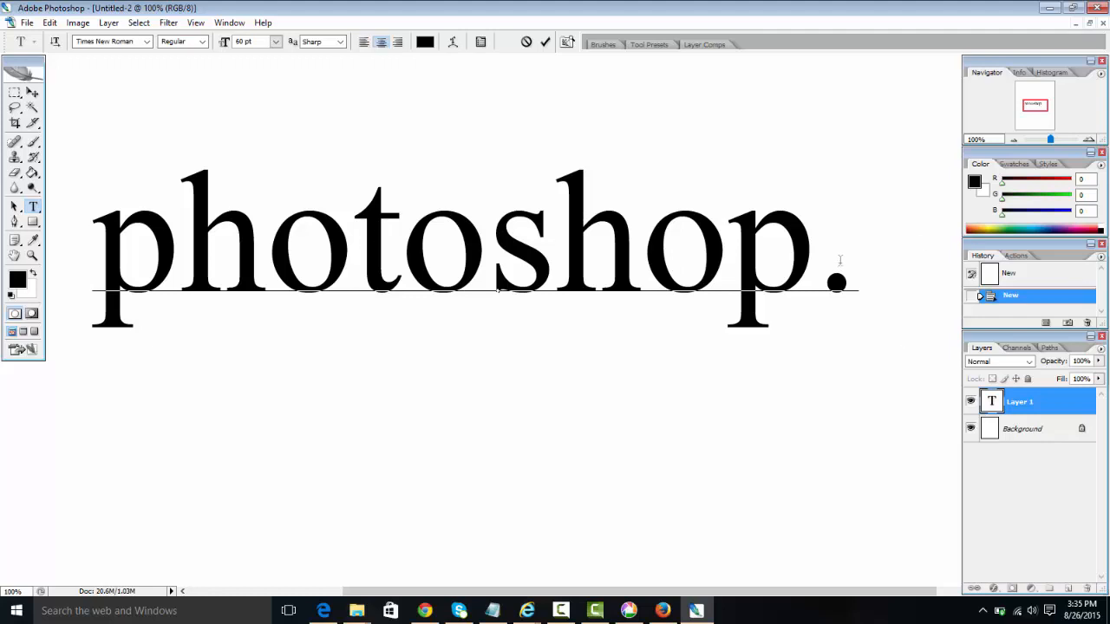
left_click_drag(831, 262, 847, 264)
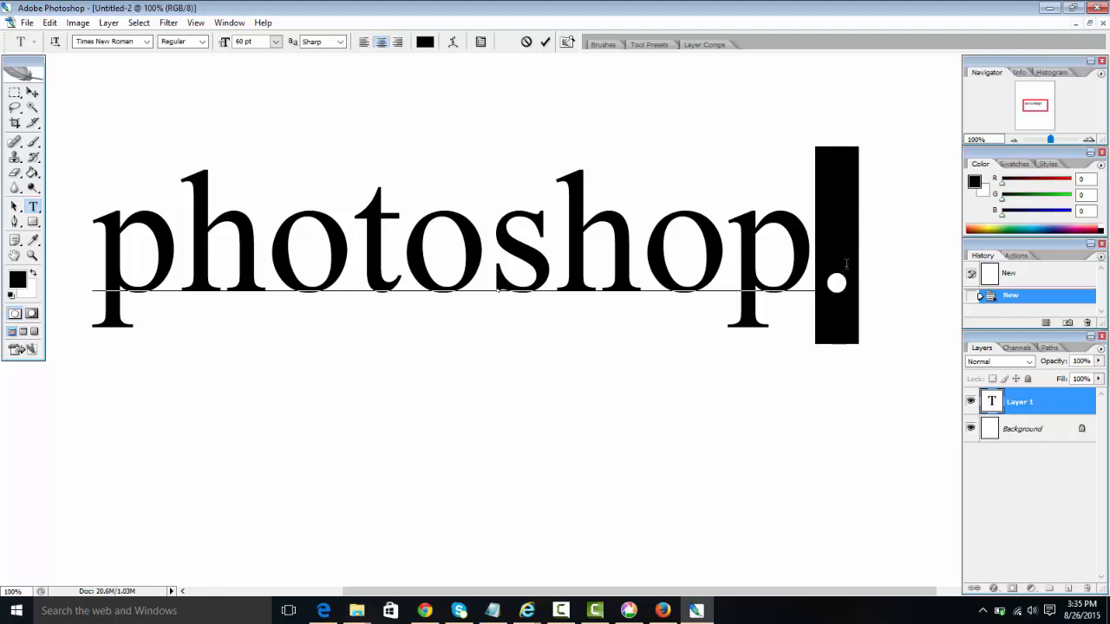
type("!")
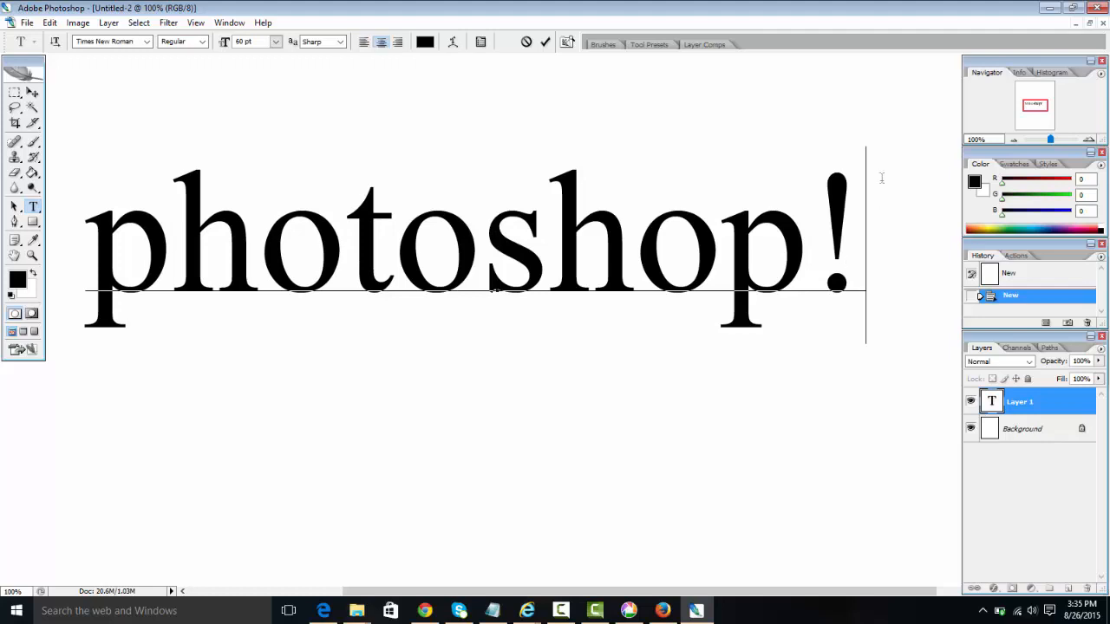
left_click(545, 44)
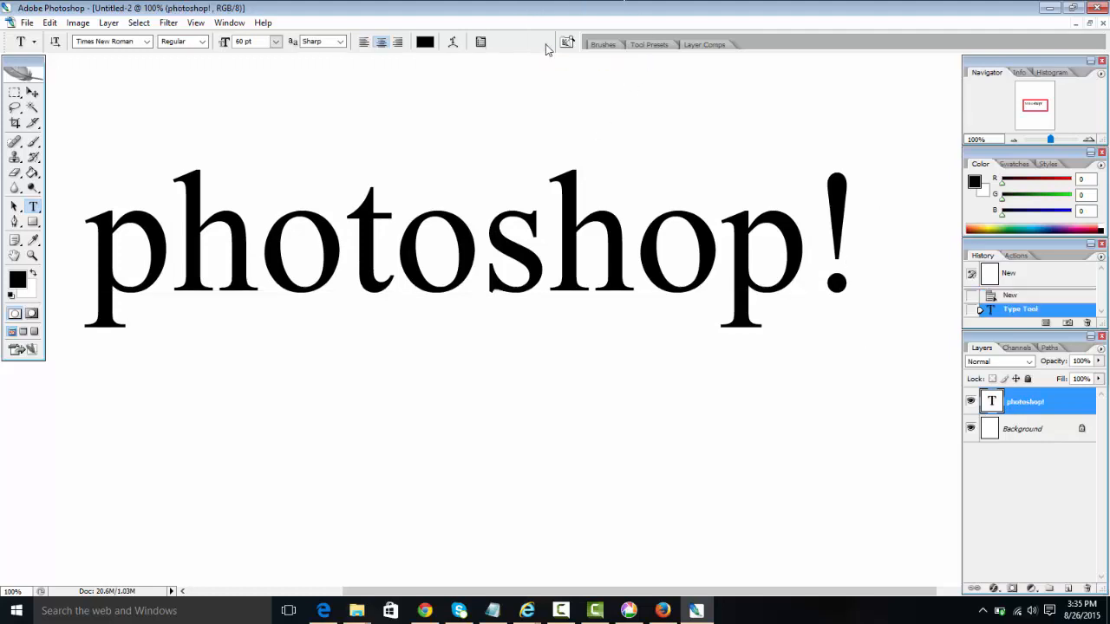
Step: Add a committed '1. Patience' text line positioned just below the photoshop! heading
scroll(579, 173, "down", 5)
key("alt+space")
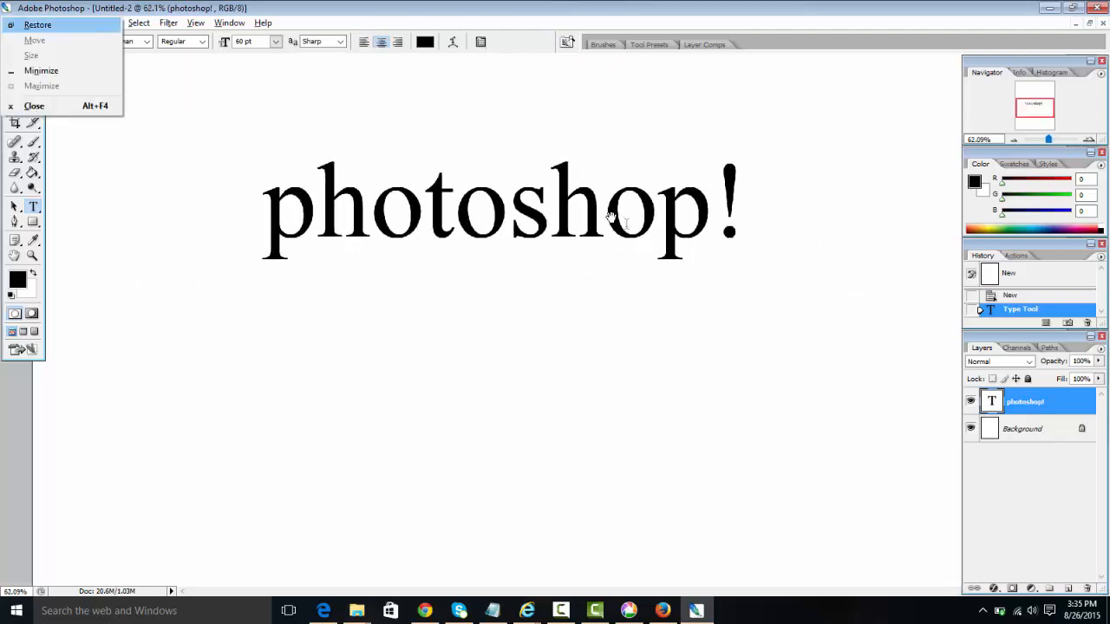
left_click_drag(614, 220, 530, 189)
left_click_drag(564, 231, 564, 216)
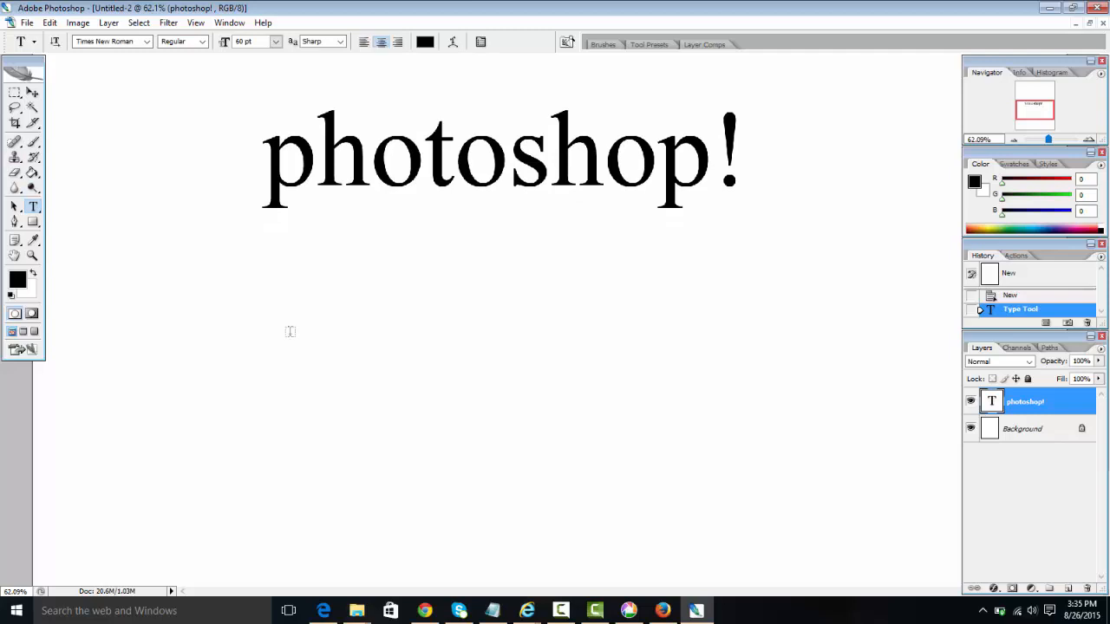
left_click(246, 309)
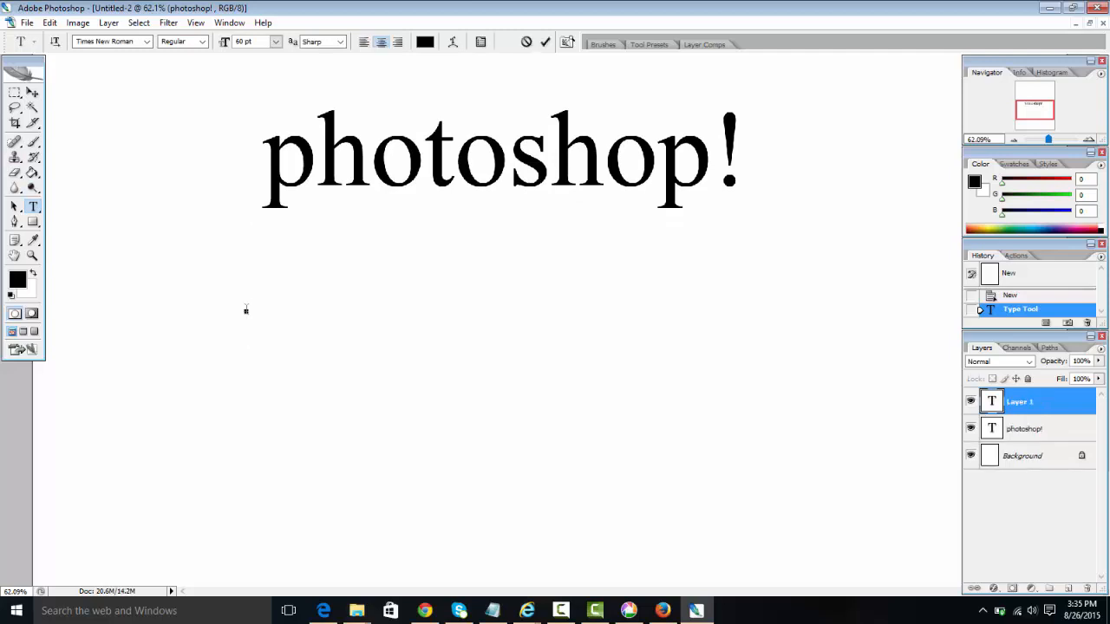
type("1. Patience")
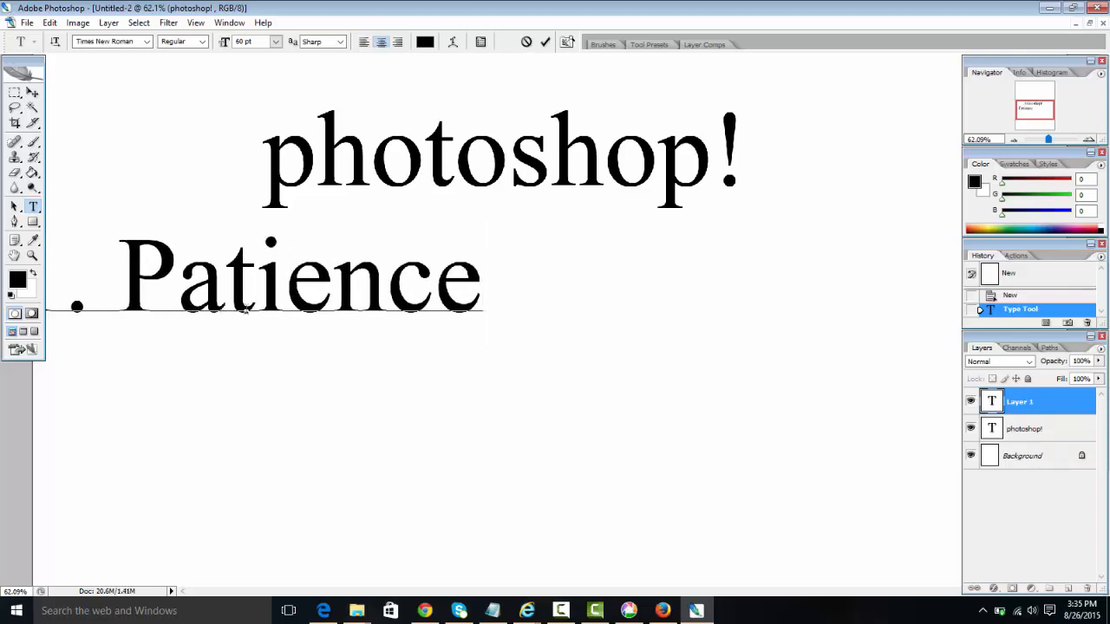
left_click_drag(335, 374, 463, 387)
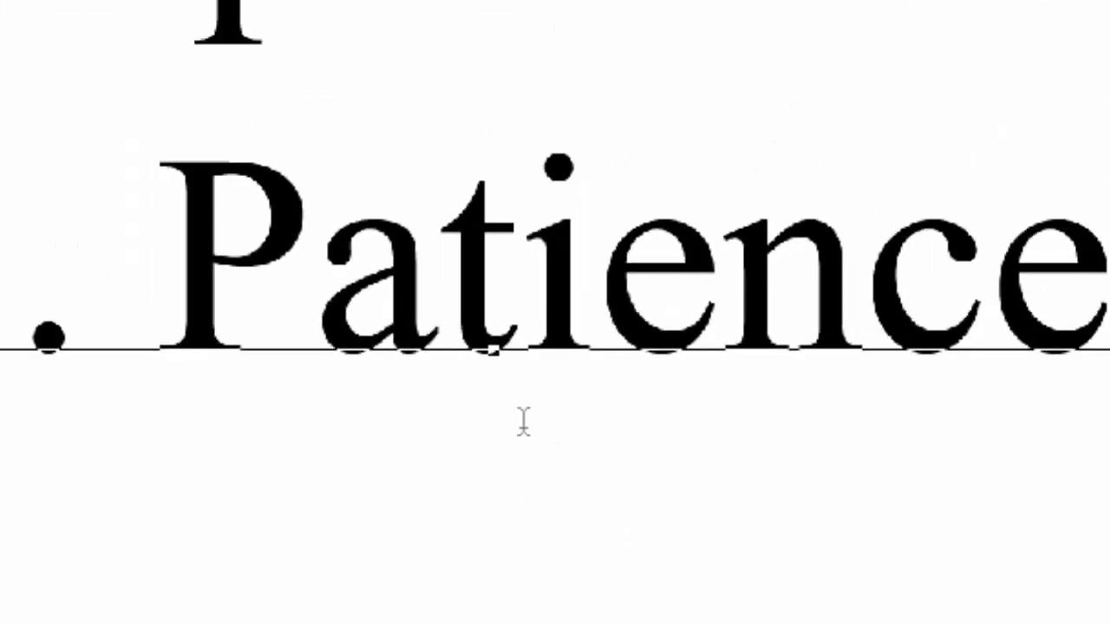
left_click_drag(528, 477, 593, 382)
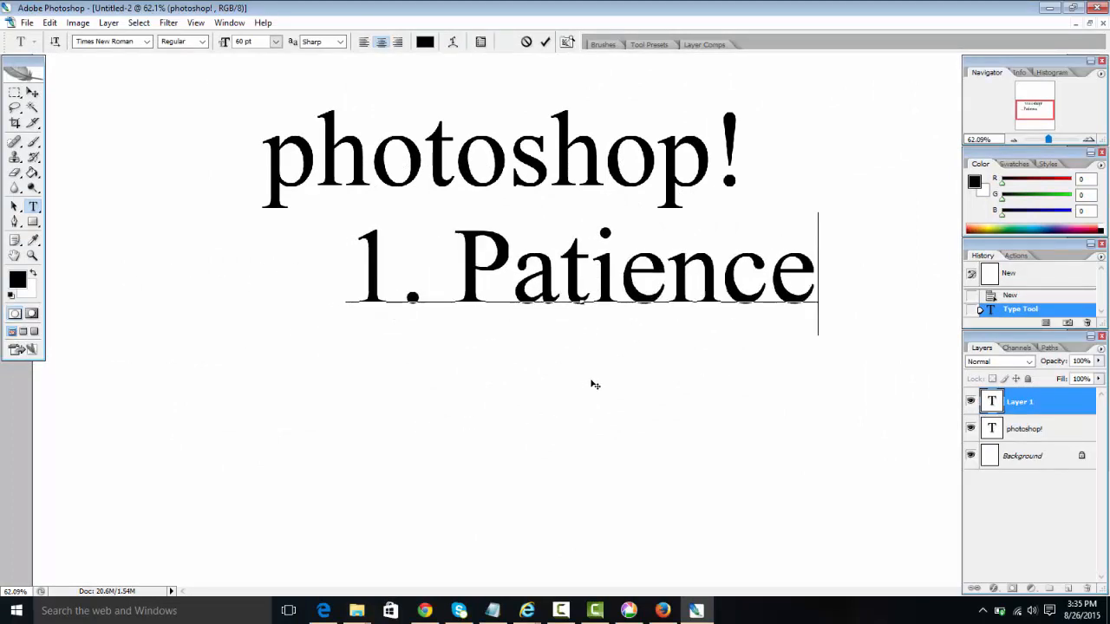
left_click(545, 41)
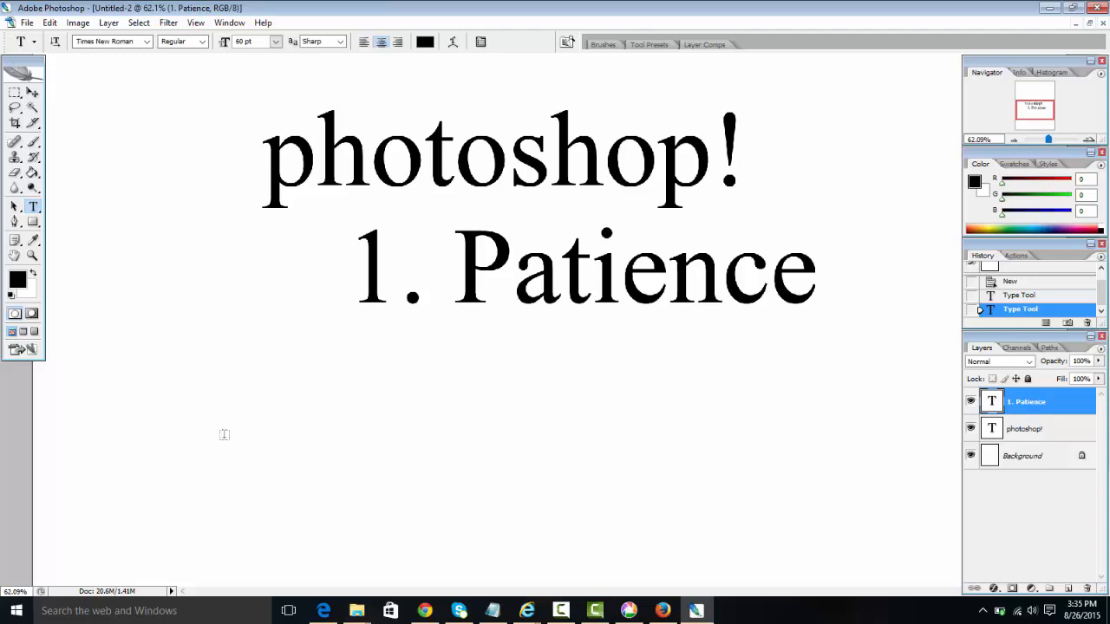
Step: Add a committed '2. Work hard' text line positioned below '1. Patience'
left_click(226, 413)
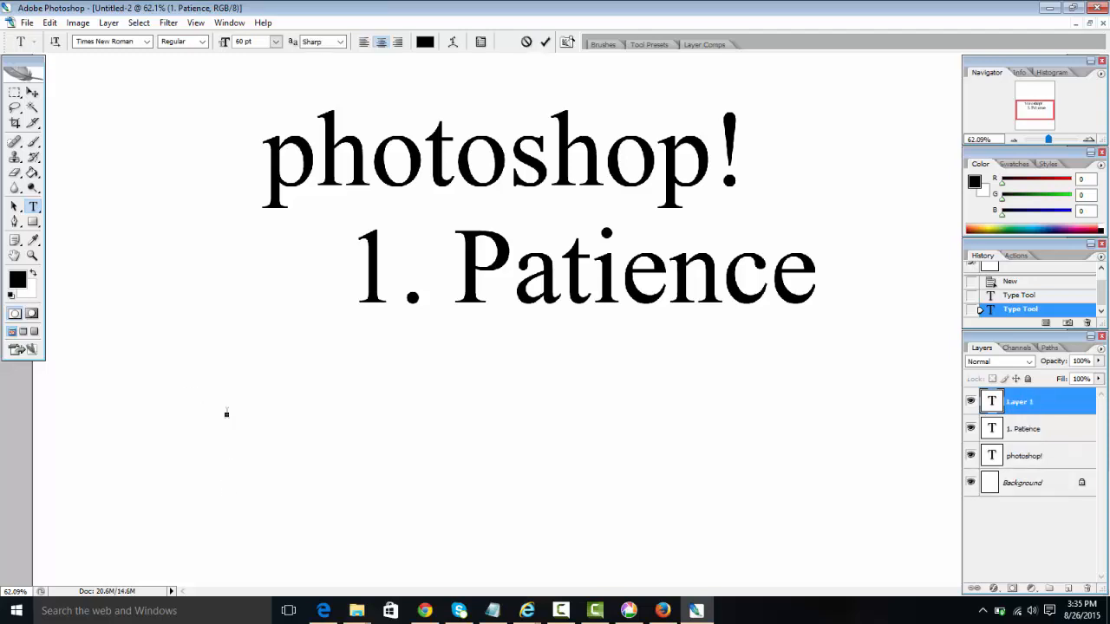
type("2. ")
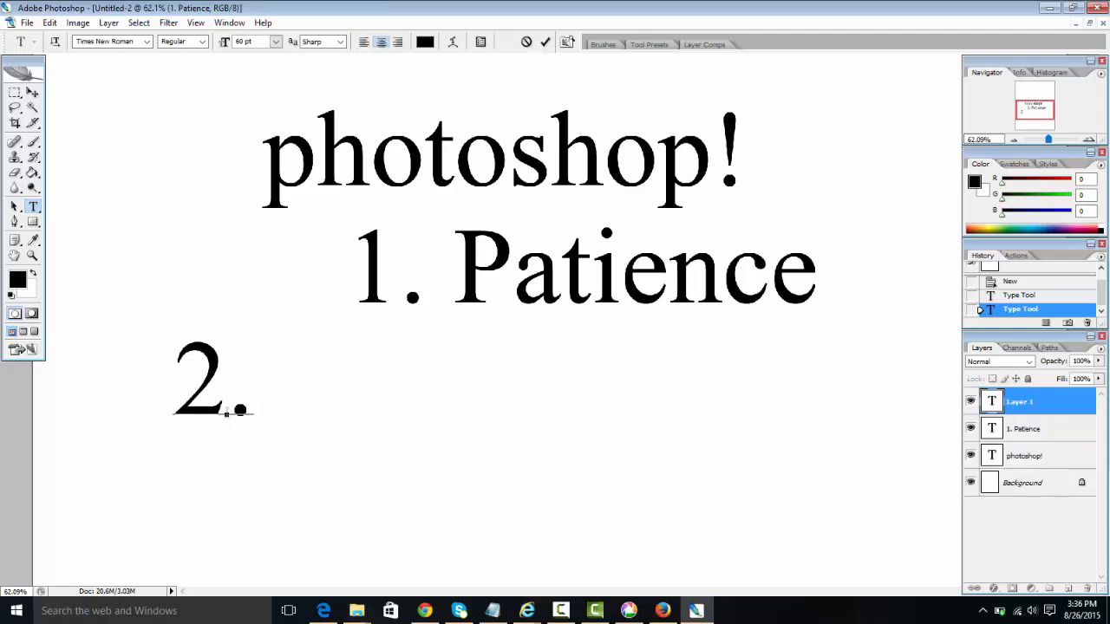
type("Work hard")
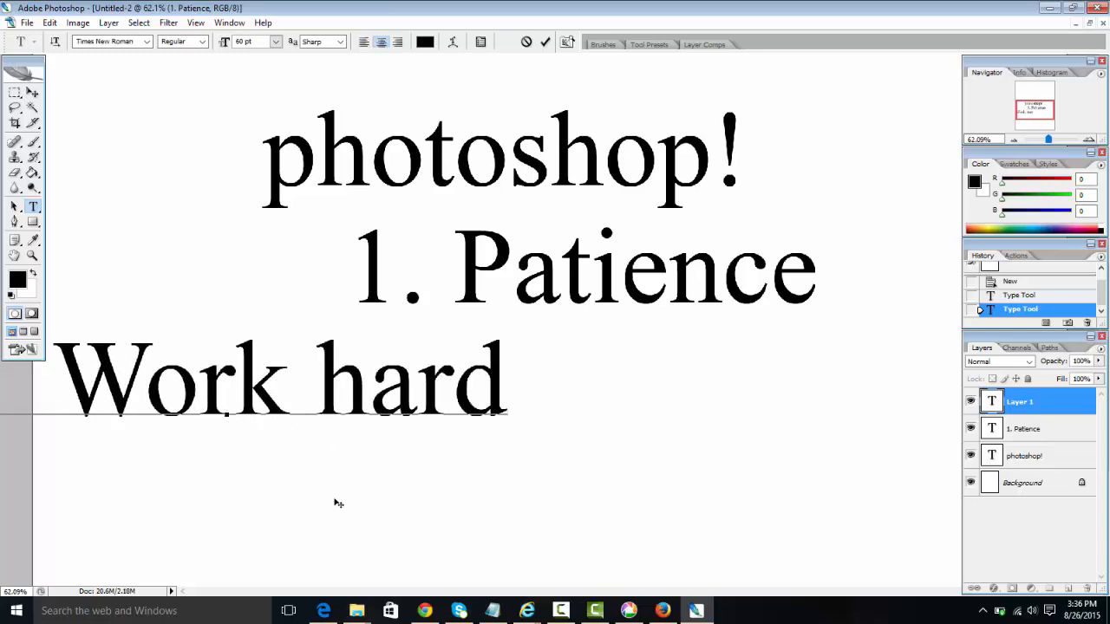
left_click_drag(338, 503, 529, 512)
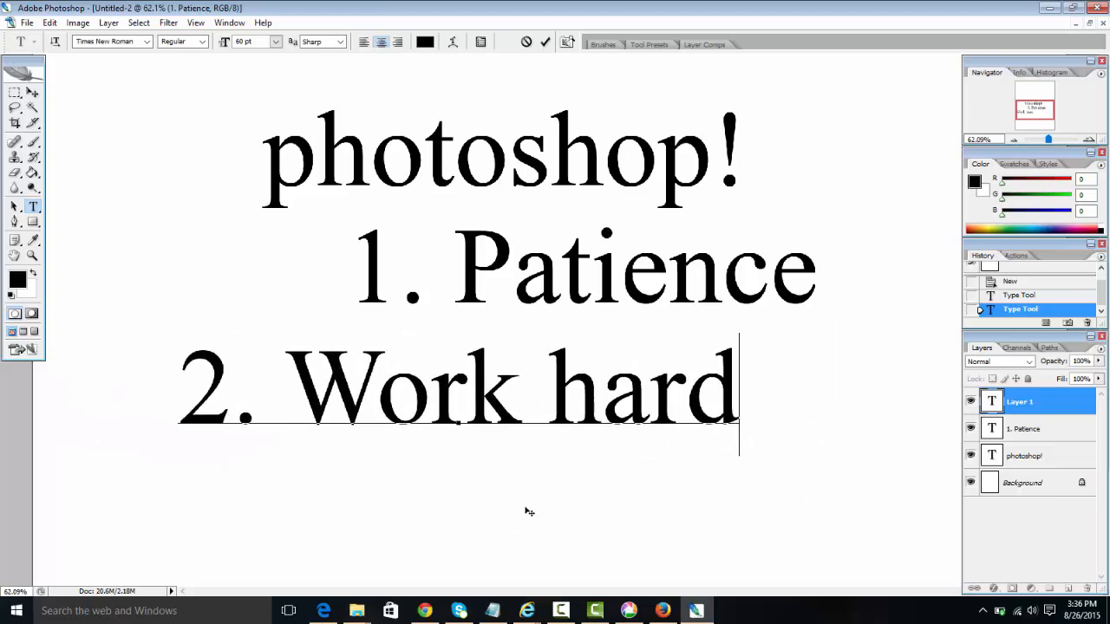
left_click(545, 42)
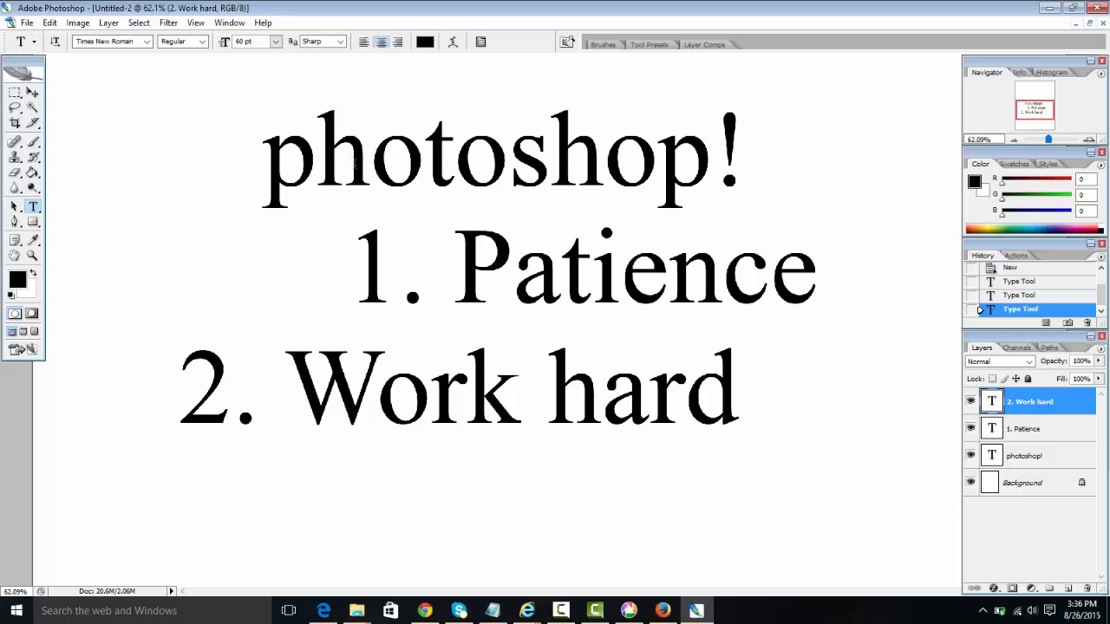
left_click(355, 159)
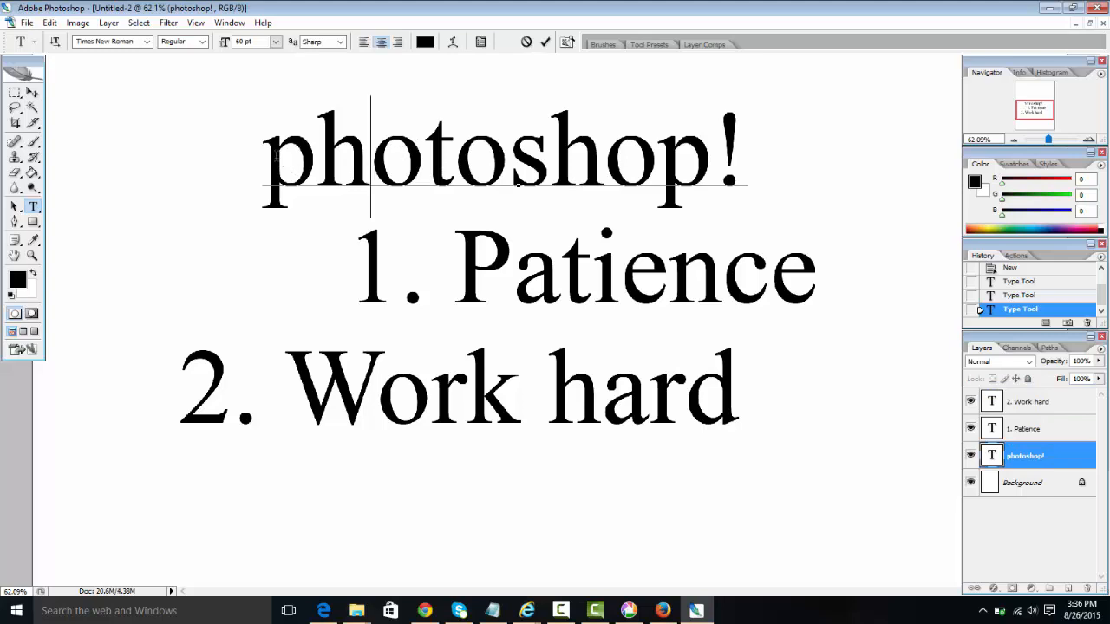
Step: Color the 'photoshop!' heading bright red
left_click_drag(264, 154, 773, 154)
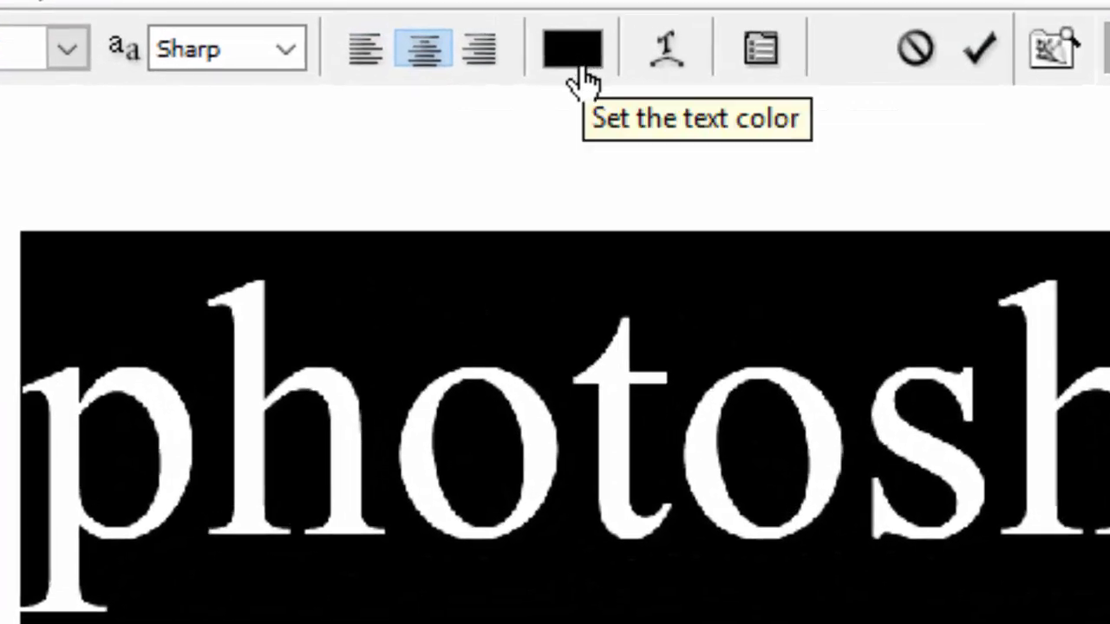
left_click(588, 65)
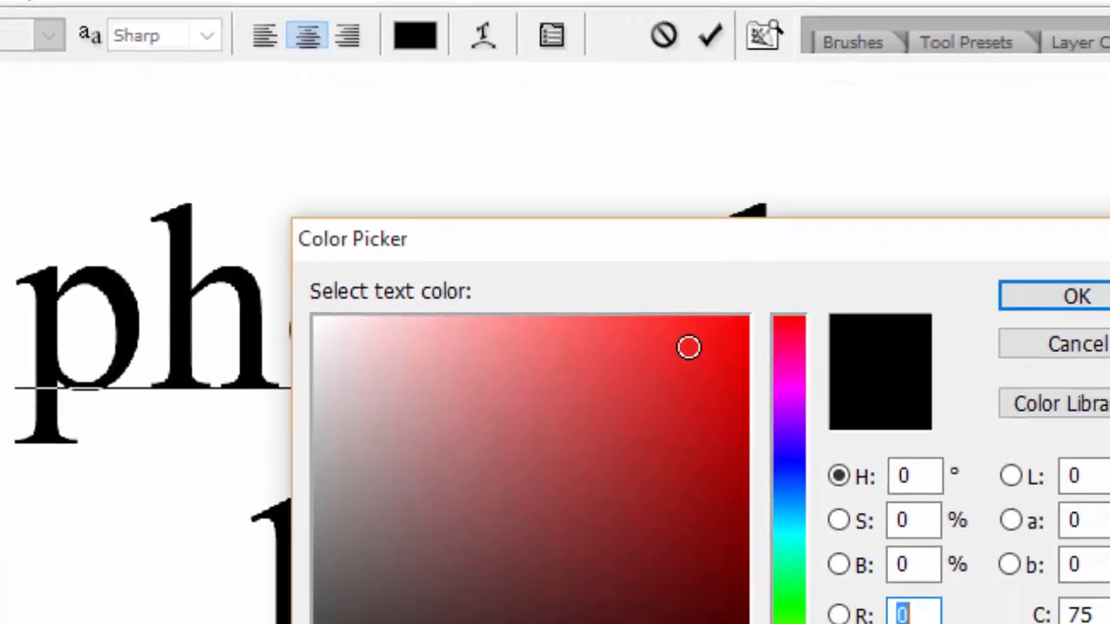
left_click(1052, 458)
left_click(529, 223)
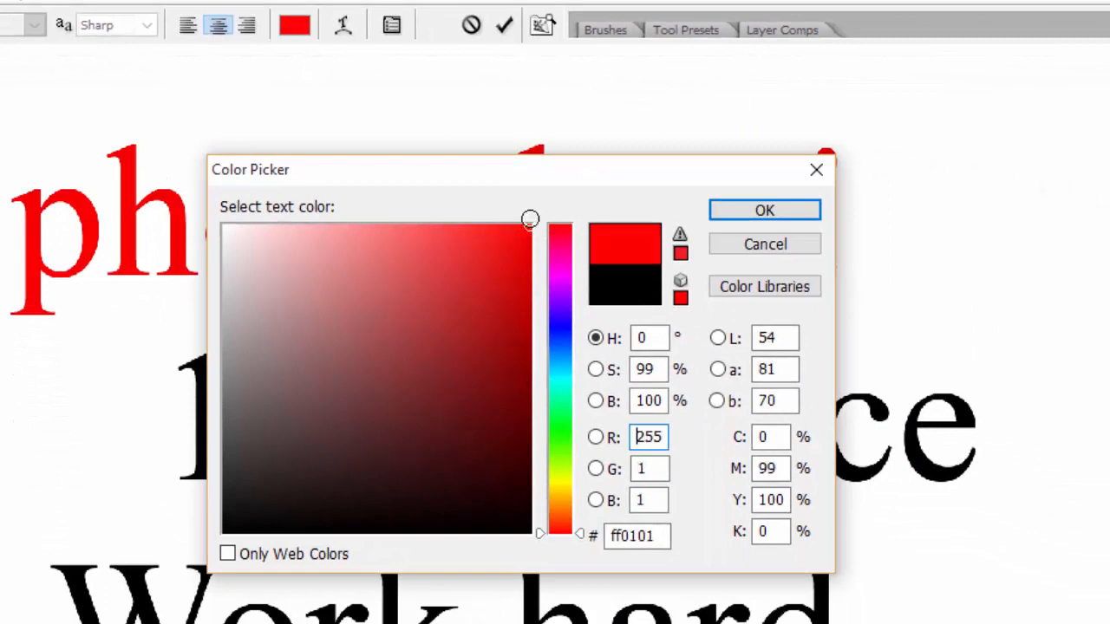
left_click(714, 214)
left_click(504, 24)
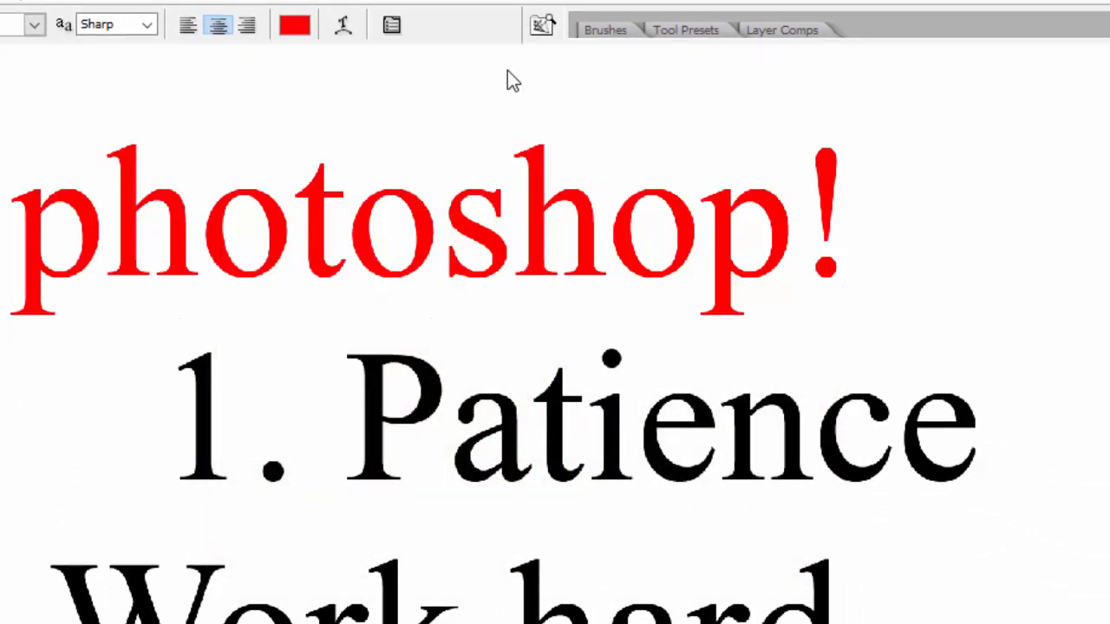
Step: Color the '1. Patience' line bright blue
left_click(296, 427)
key("ctrl+a")
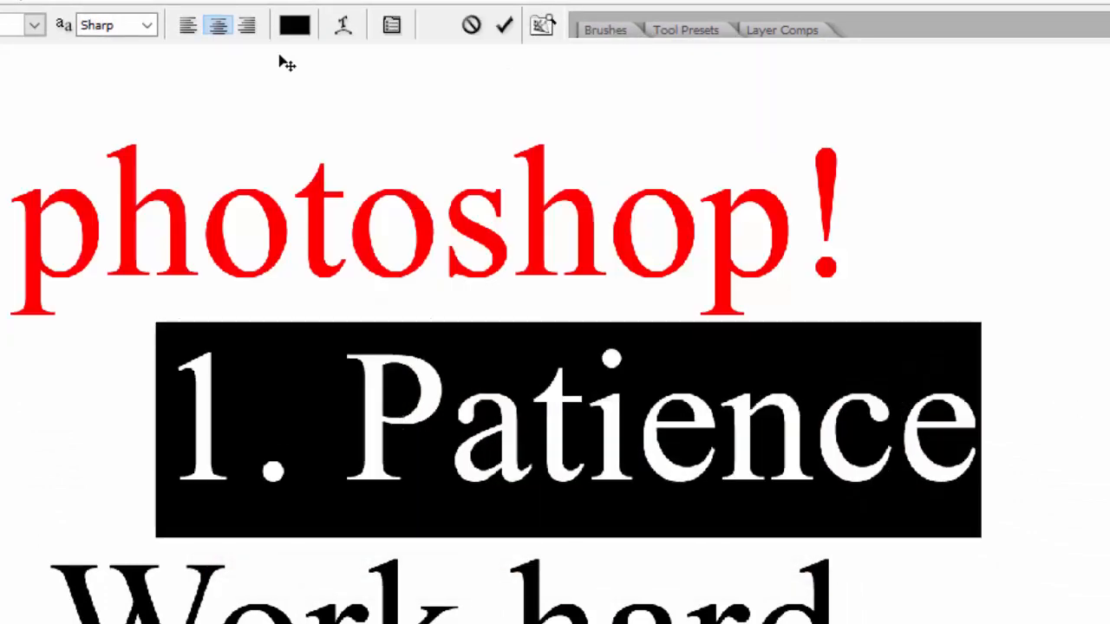
left_click(311, 26)
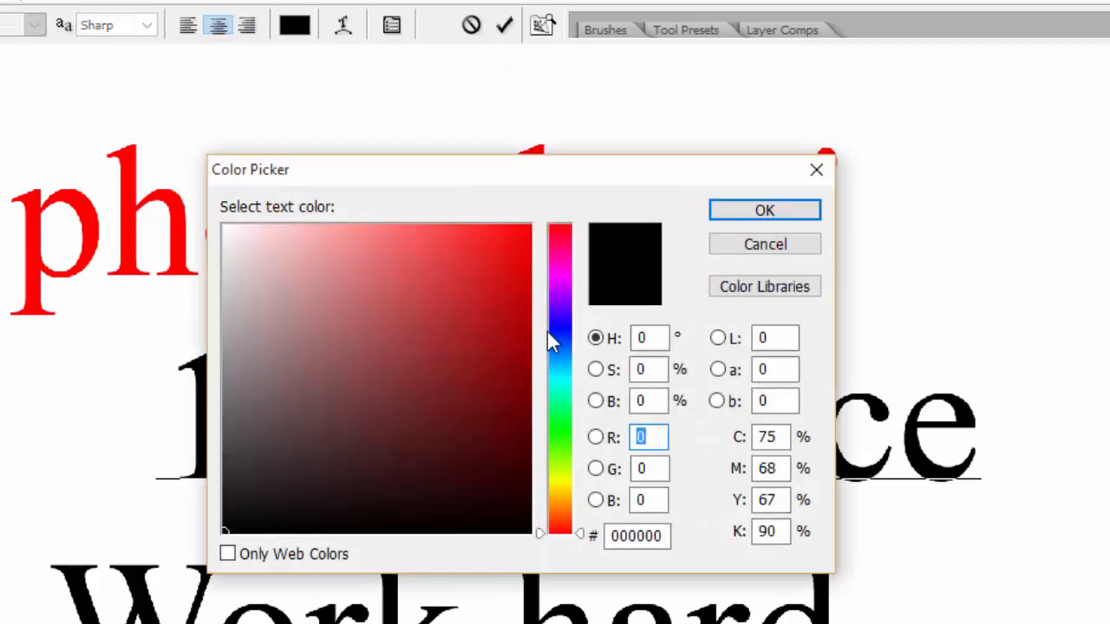
left_click(546, 323)
left_click_drag(518, 318, 529, 228)
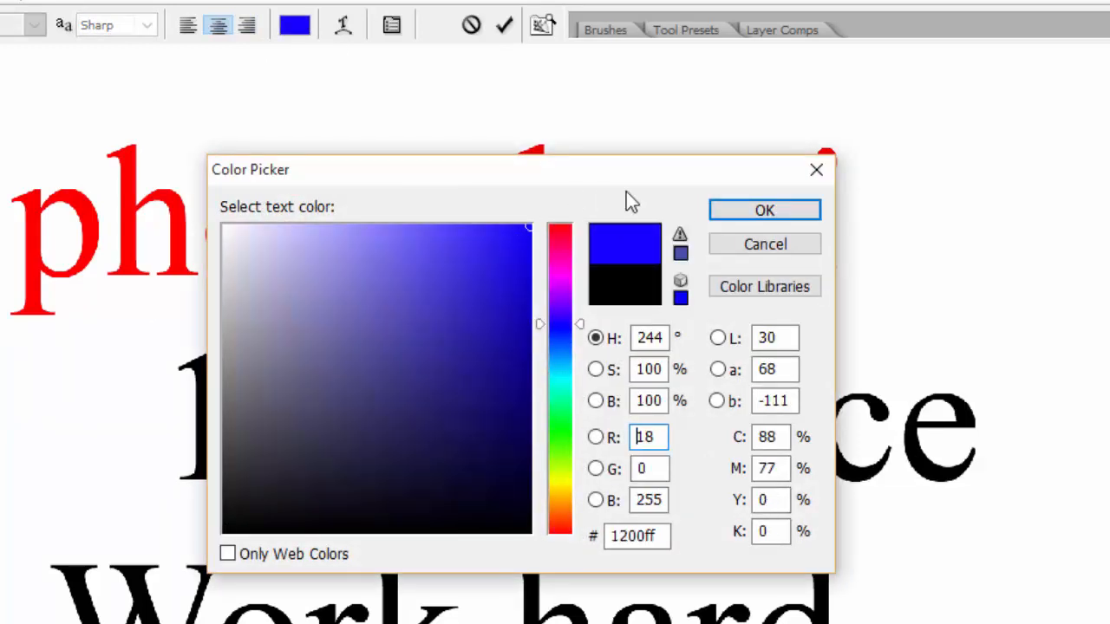
left_click(764, 210)
left_click(506, 29)
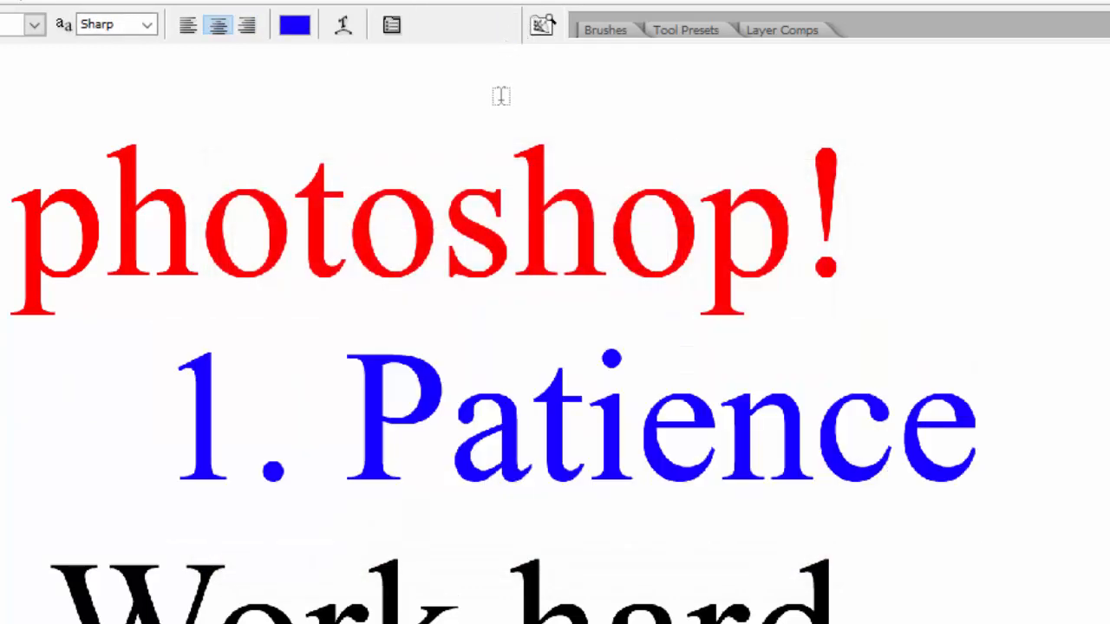
Step: Color the '2. Work hard' line pinkish-red ff043f
left_click(461, 599)
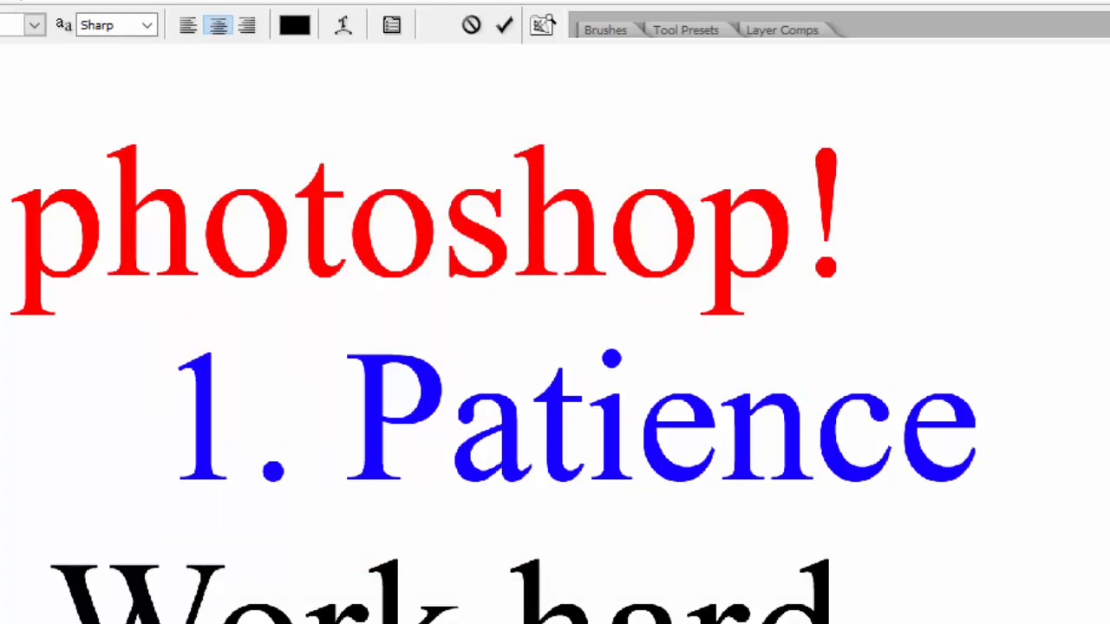
key("ctrl+a")
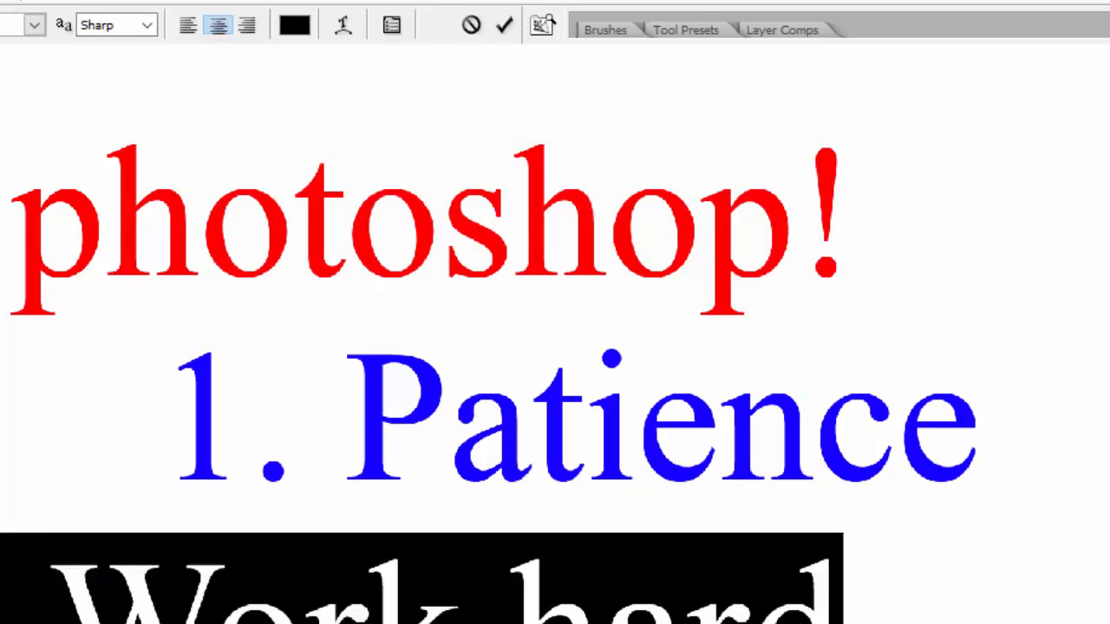
left_click(296, 26)
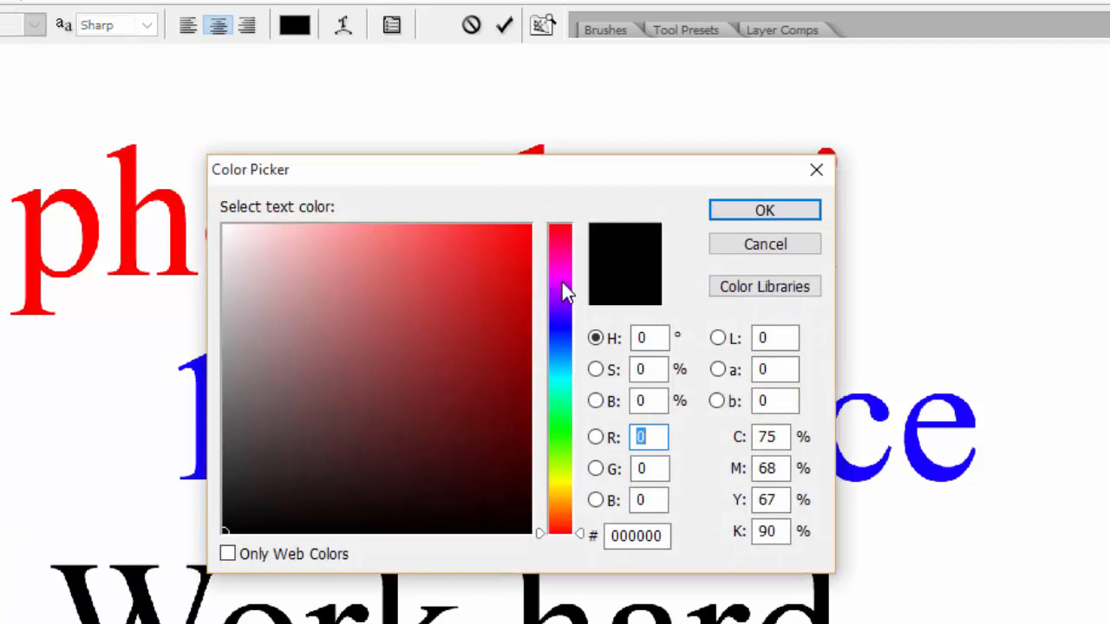
left_click(562, 280)
mouse_move(568, 298)
left_mouse_down()
mouse_move(565, 531)
mouse_move(555, 246)
mouse_move(572, 460)
mouse_move(544, 238)
mouse_move(520, 253)
mouse_move(527, 227)
left_mouse_up()
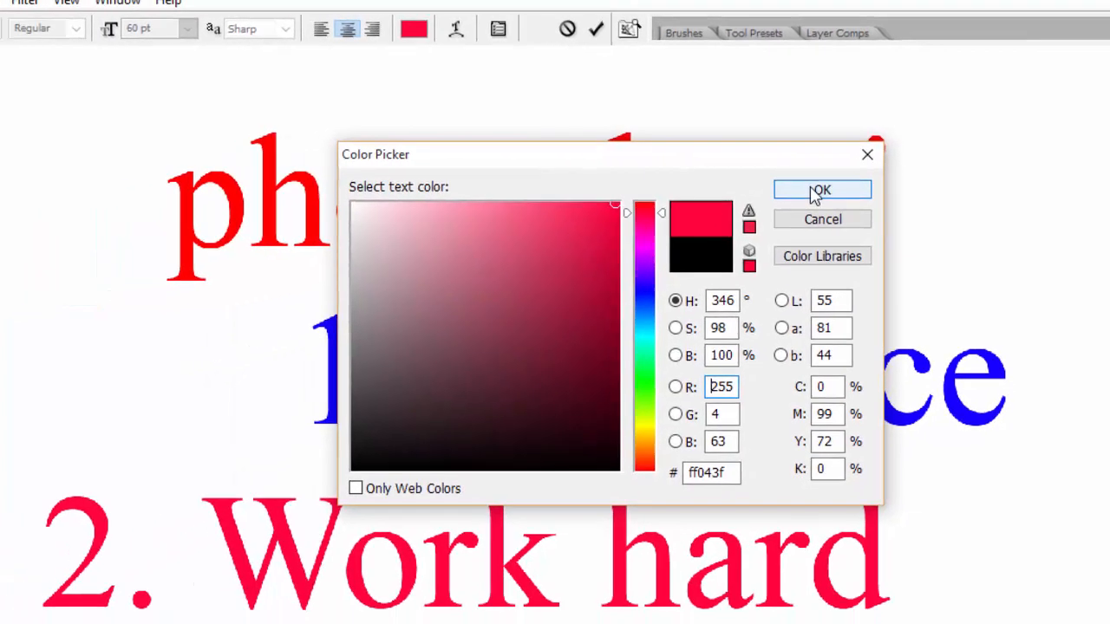
left_click(759, 210)
left_click(691, 32)
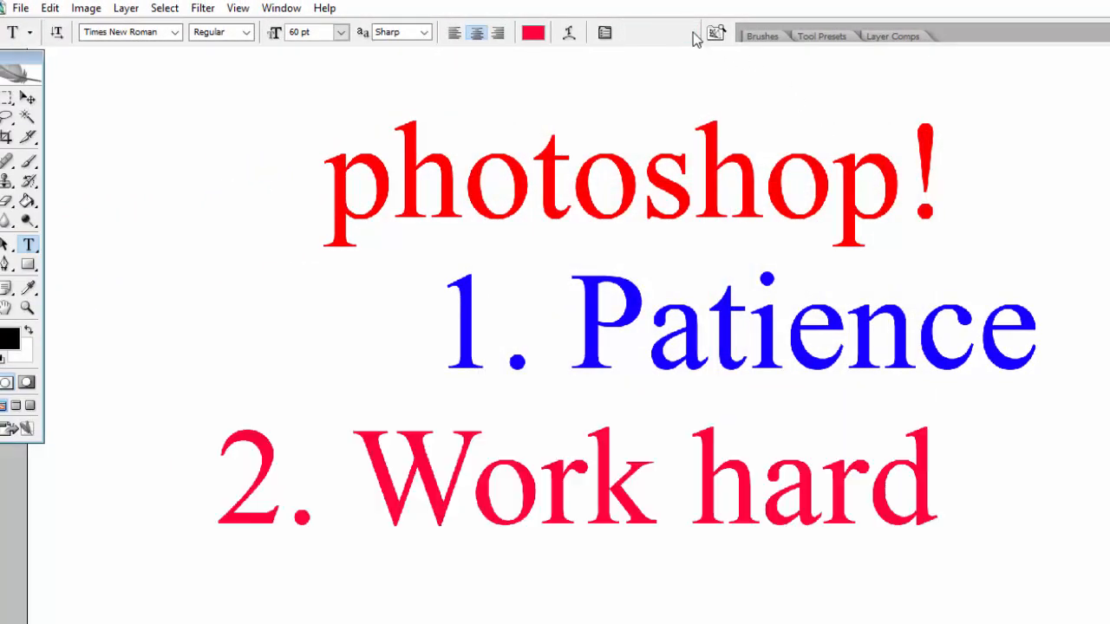
Step: Resize the 'photoshop!' heading to 30 pt and commit the change
left_click_drag(332, 182, 947, 184)
left_click(341, 33)
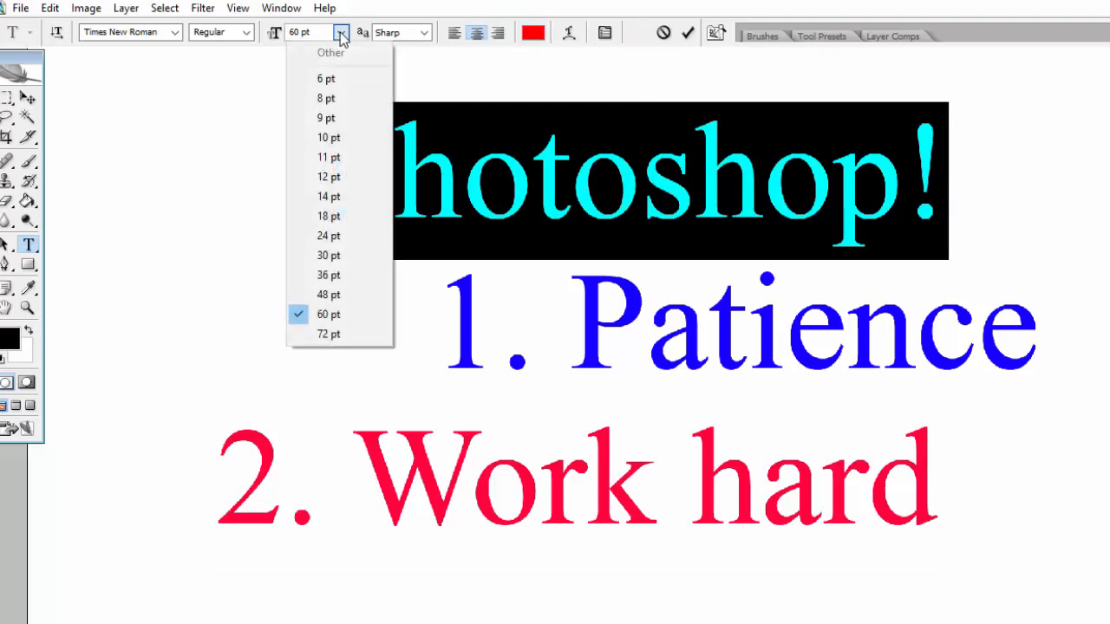
left_click(356, 197)
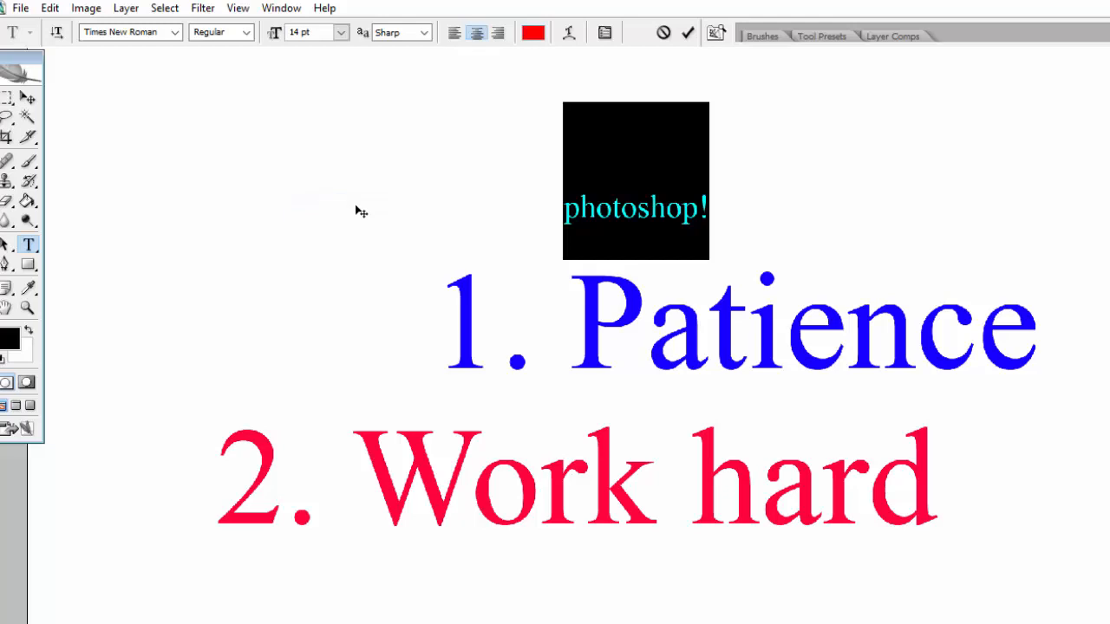
left_click(344, 33)
left_click(346, 257)
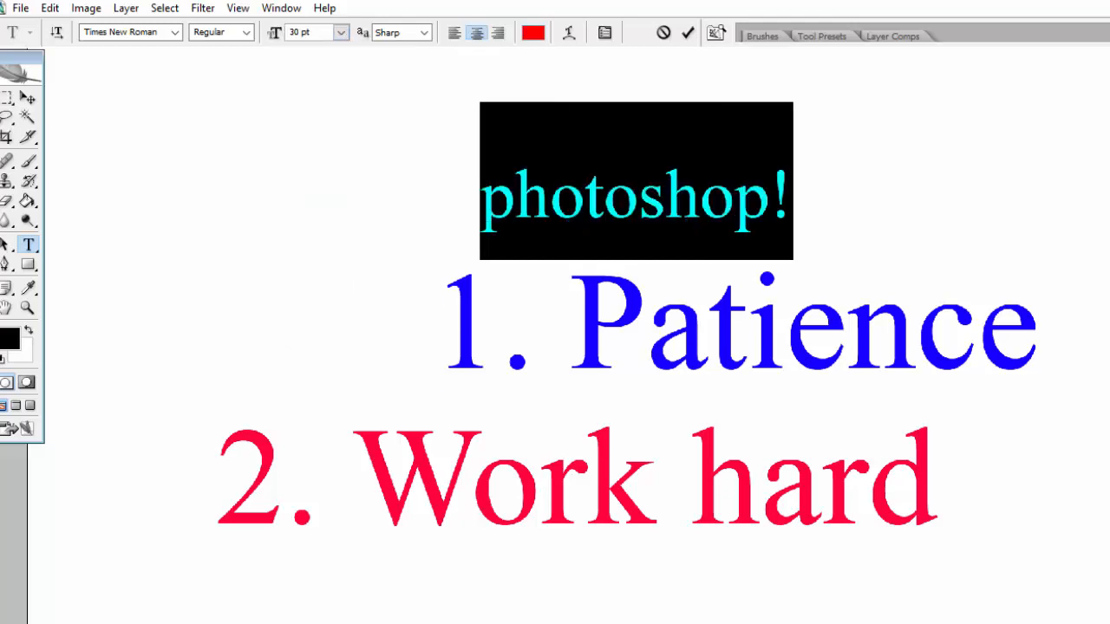
left_click(688, 33)
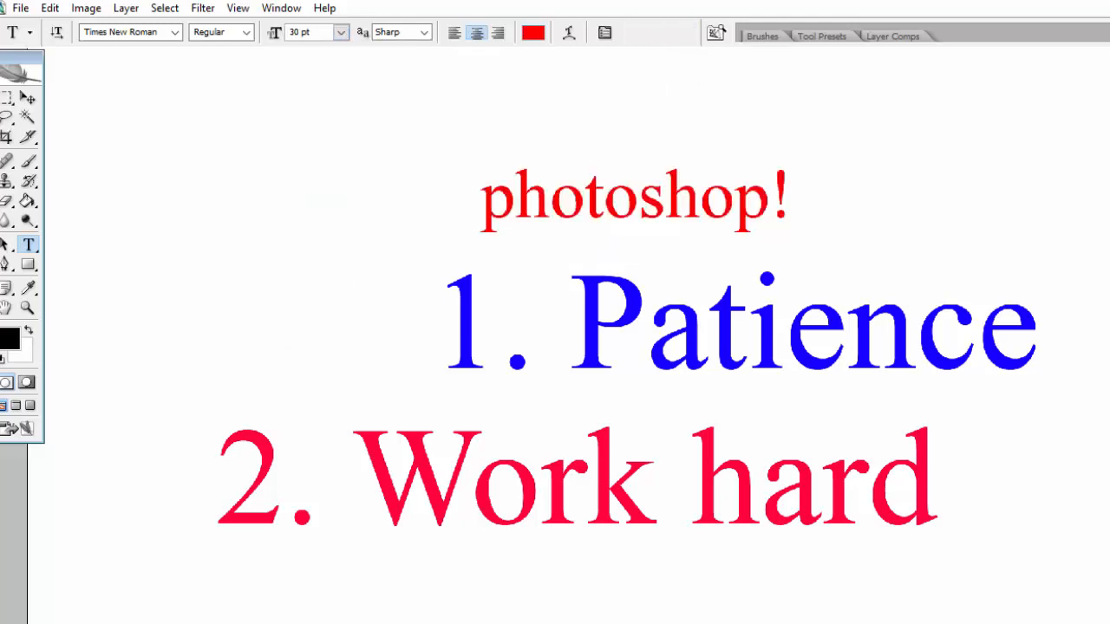
Step: Select all of the '1. Patience' text and open the font family list
left_click(478, 286)
key("ctrl+a")
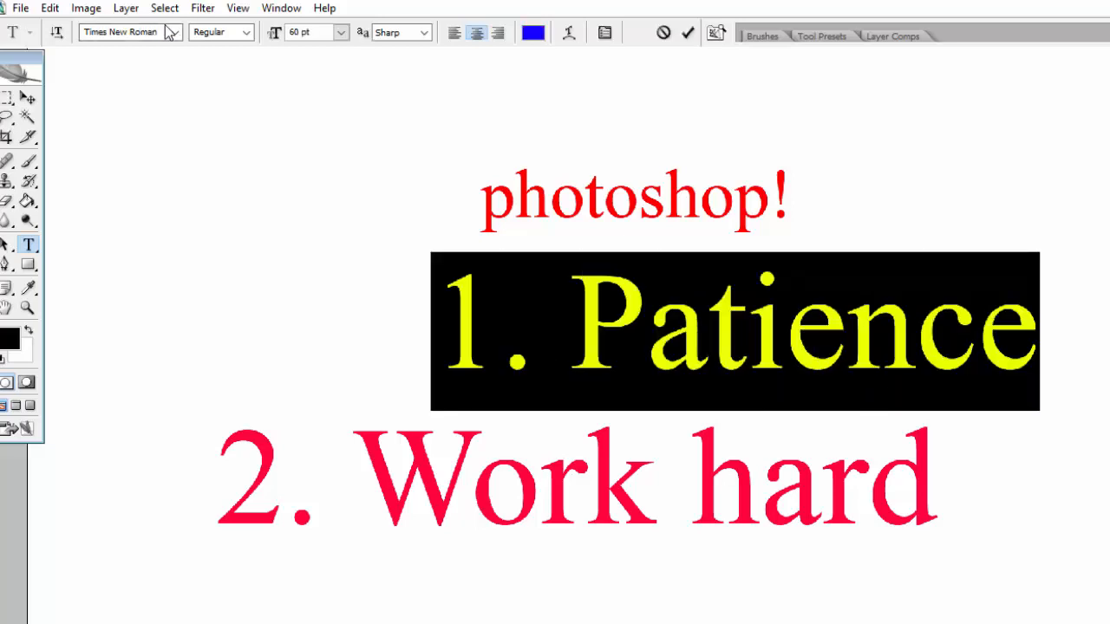
left_click(174, 34)
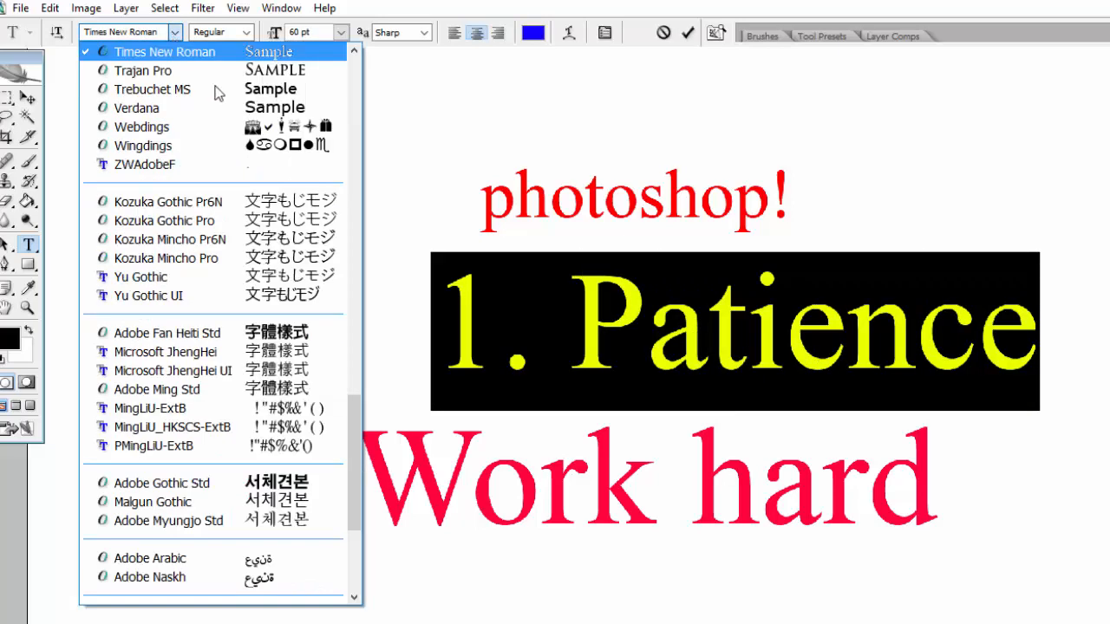
Step: Switch the blue '1. Patience' line from Times New Roman to Palatino Linotype and commit it
scroll(293, 193, "up", 7)
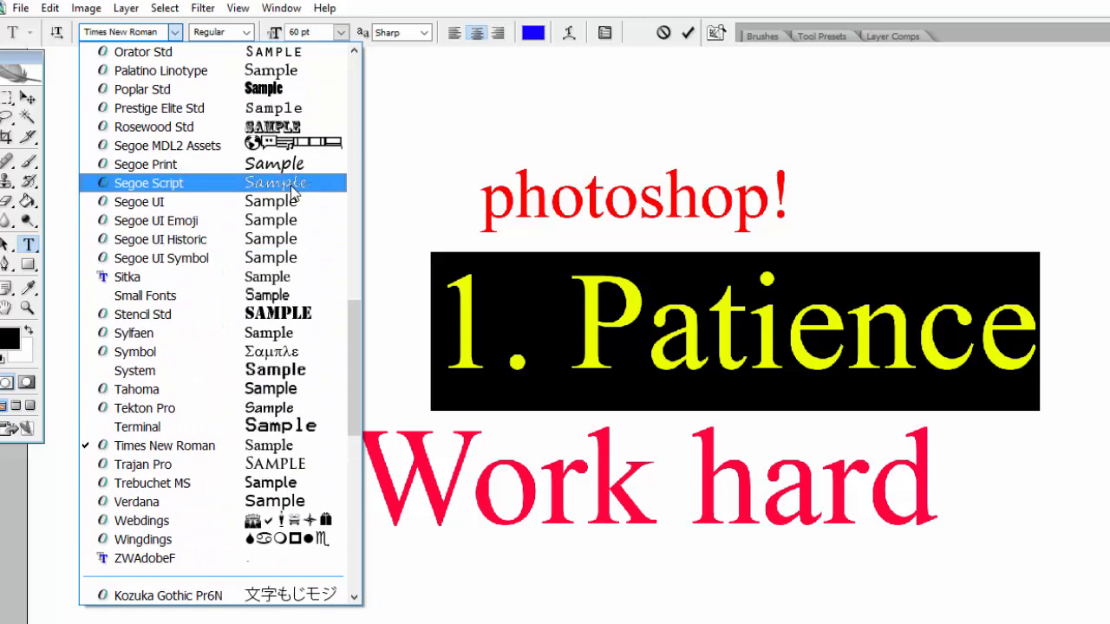
left_click(289, 73)
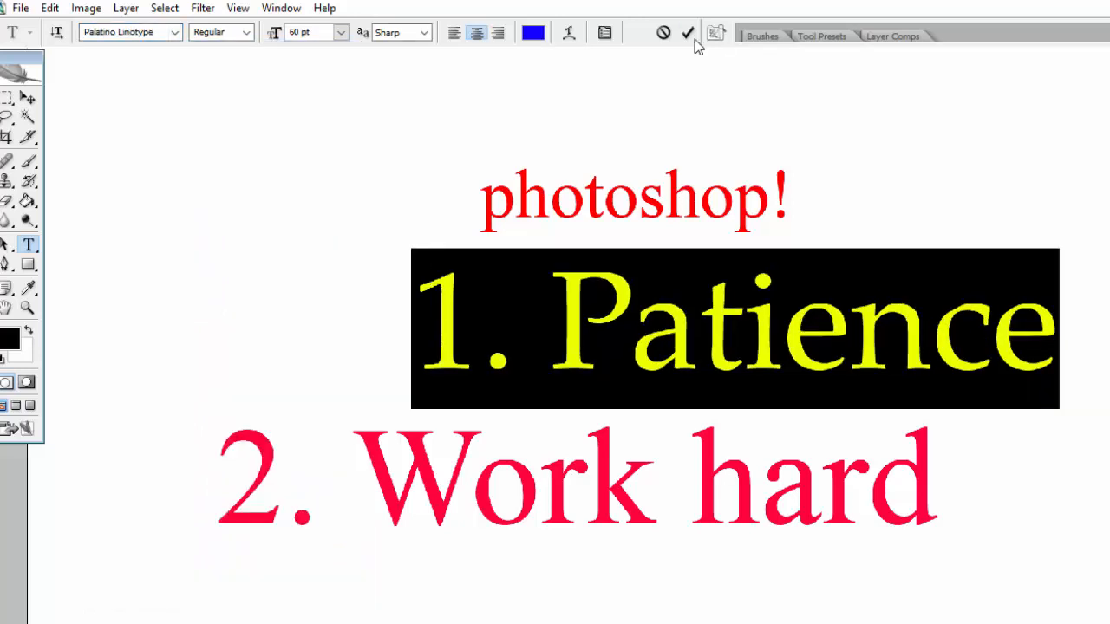
left_click(695, 39)
left_click(536, 476)
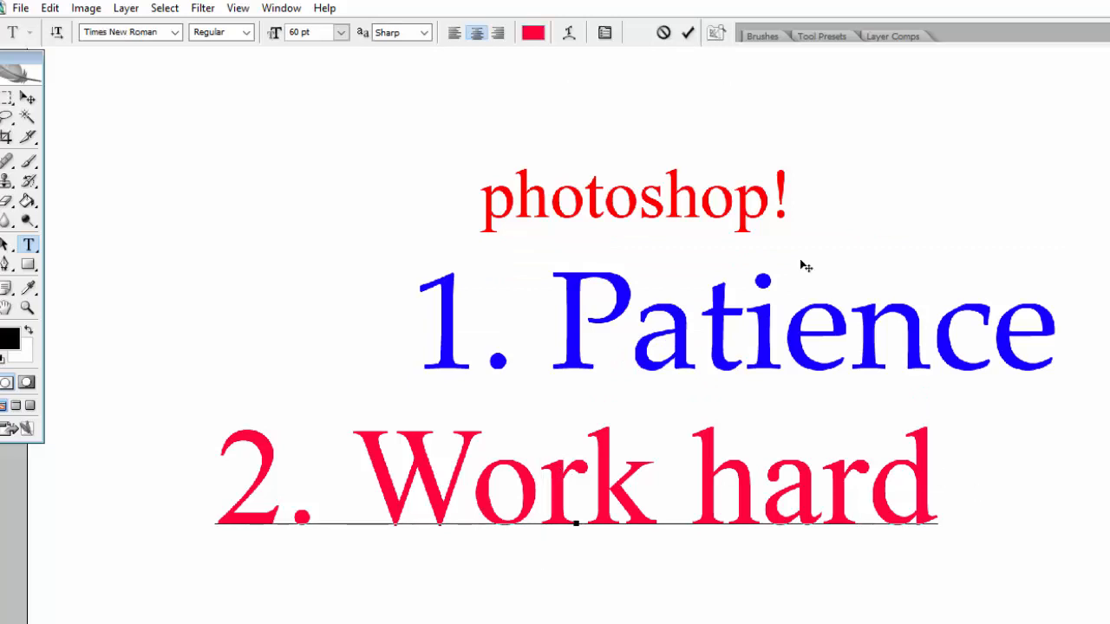
Step: Select the whole '2. Work hard' line and set it in Kozuka Mincho Pro
left_click_drag(947, 506, 209, 486)
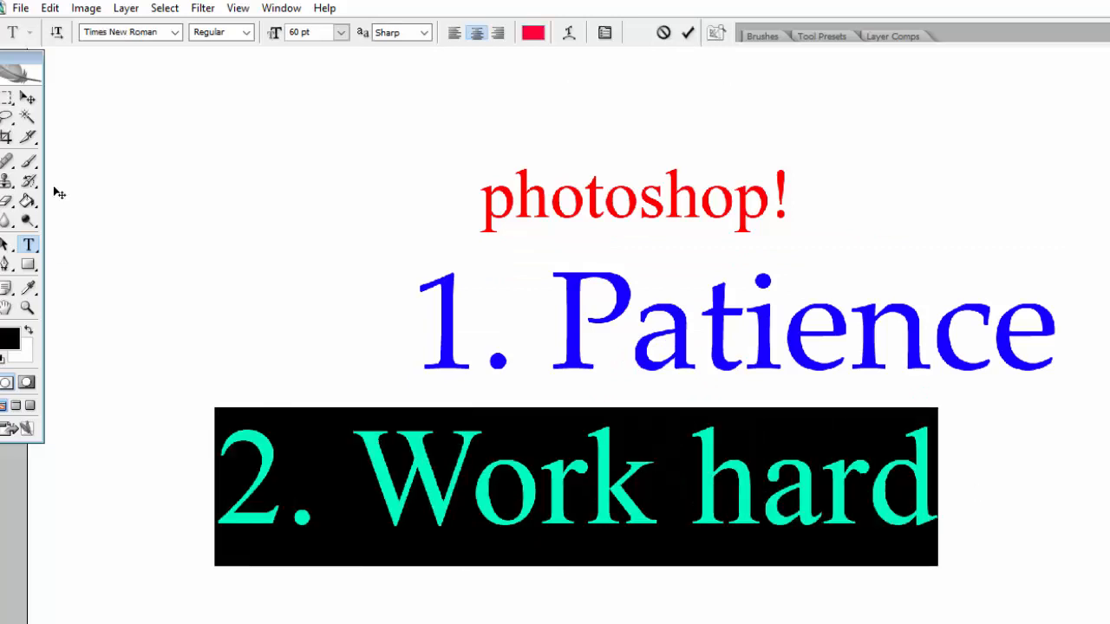
left_click(176, 32)
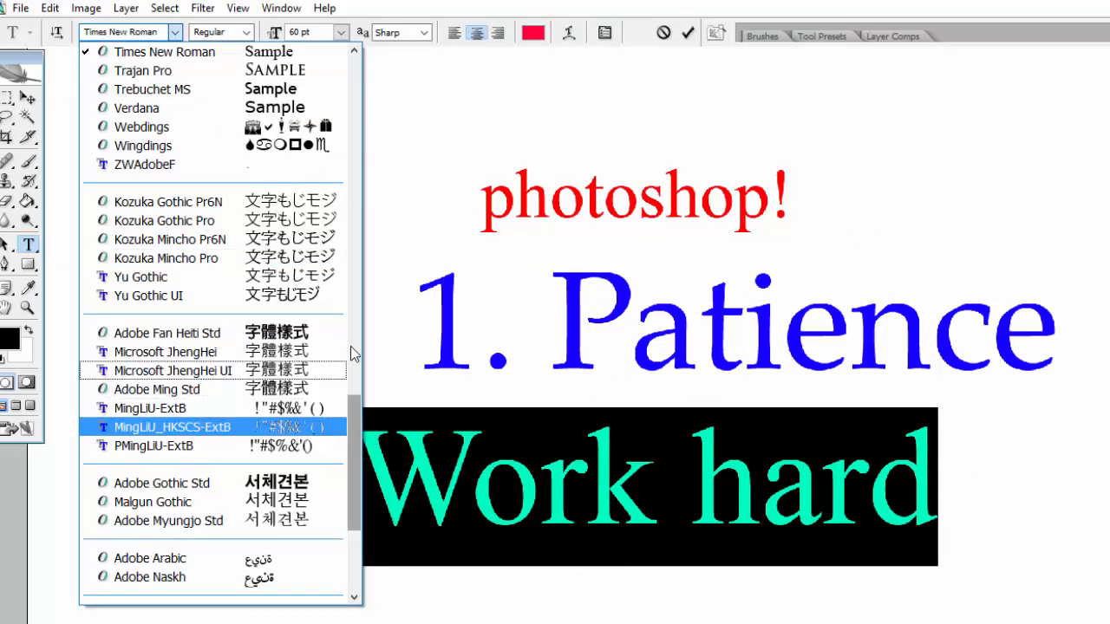
left_click(165, 258)
Step: Change '2. Work hard' to Brush Script Std, commit it, and restore the document to a floating window
left_click(165, 36)
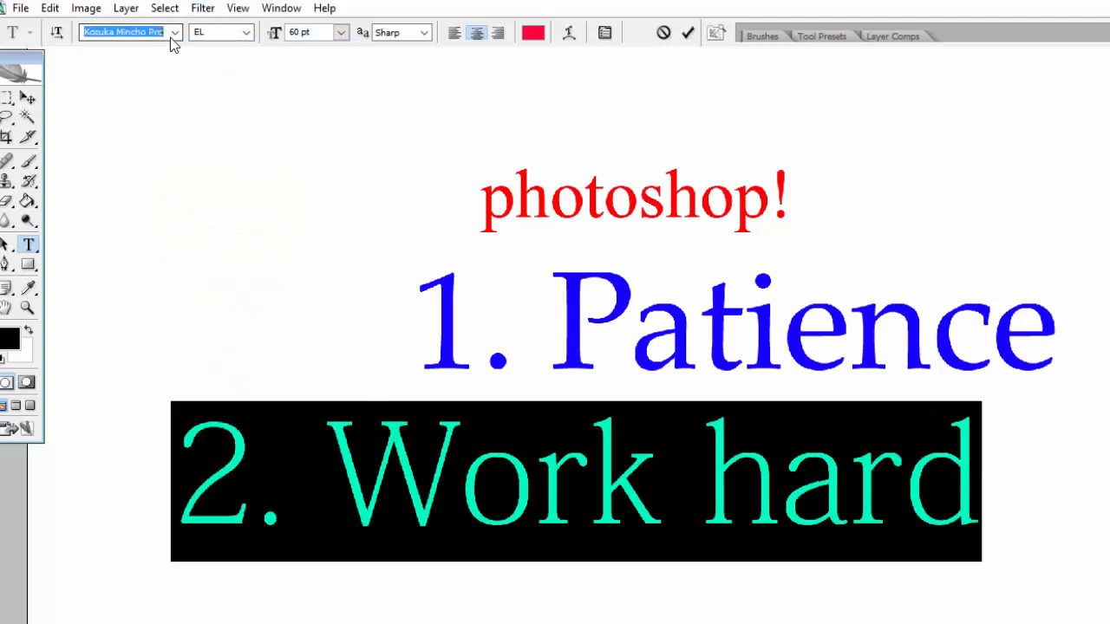
left_click(172, 39)
scroll(362, 219, "up", 5)
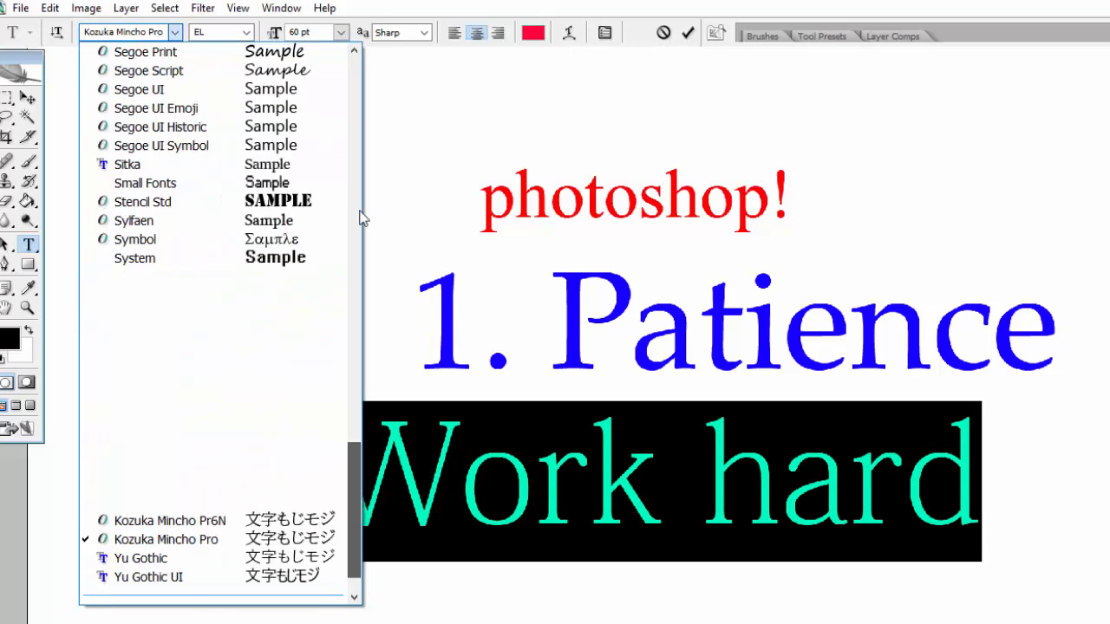
scroll(345, 100, "up", 15)
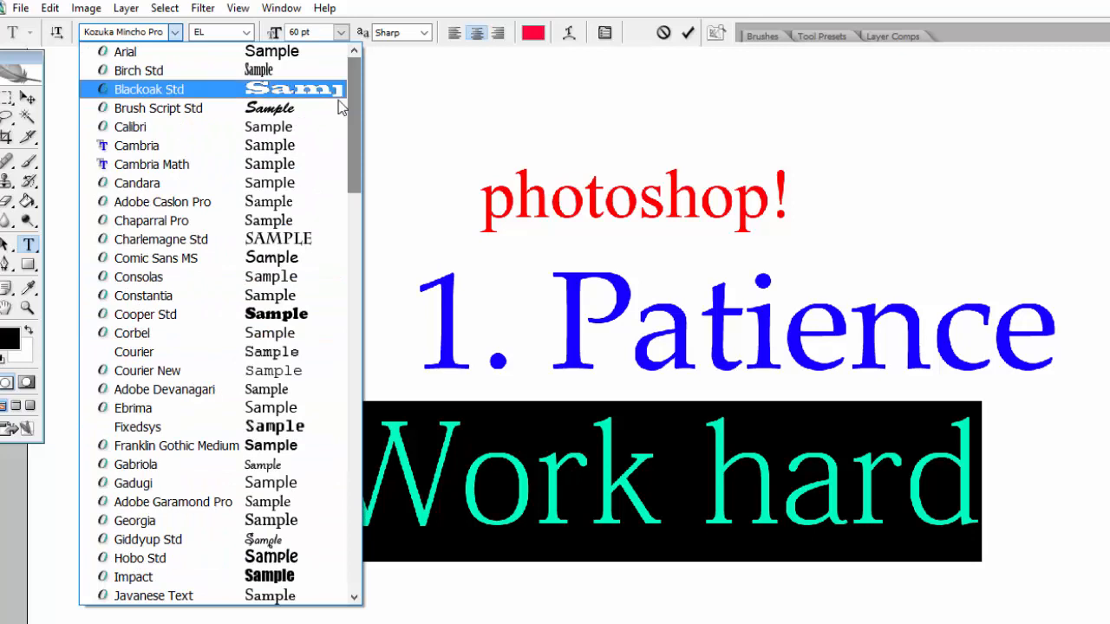
left_click(313, 116)
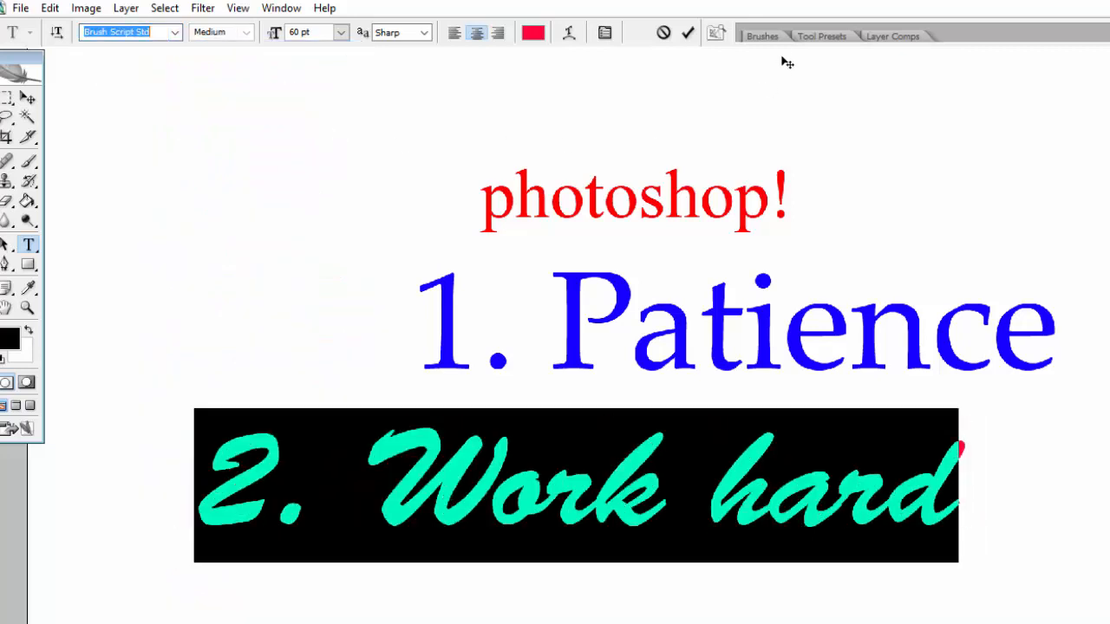
left_click(689, 36)
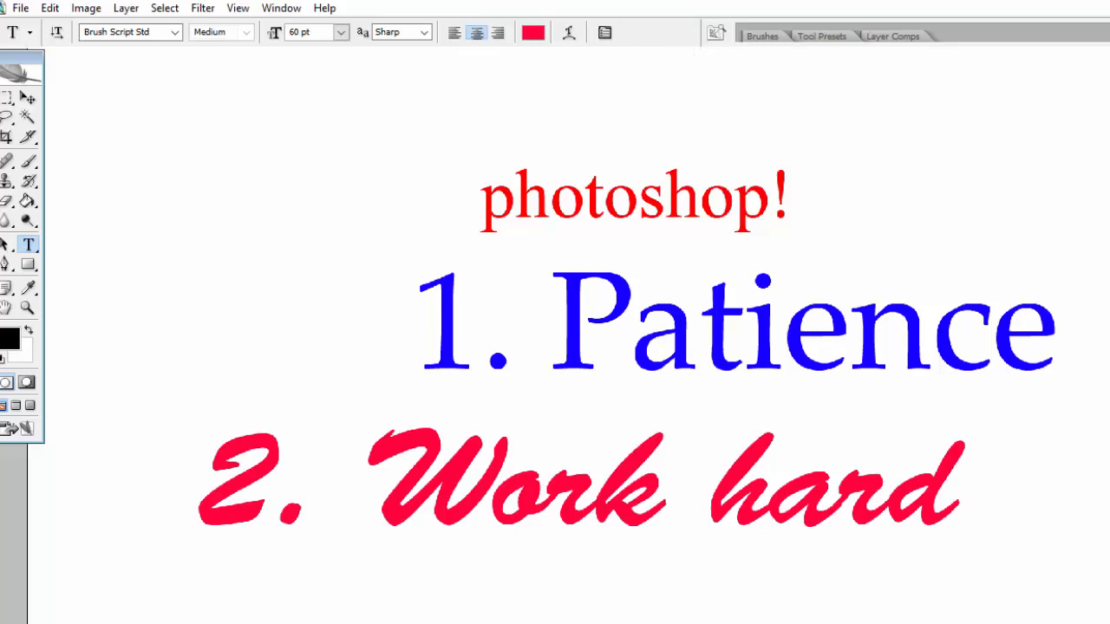
left_click(1109, 8)
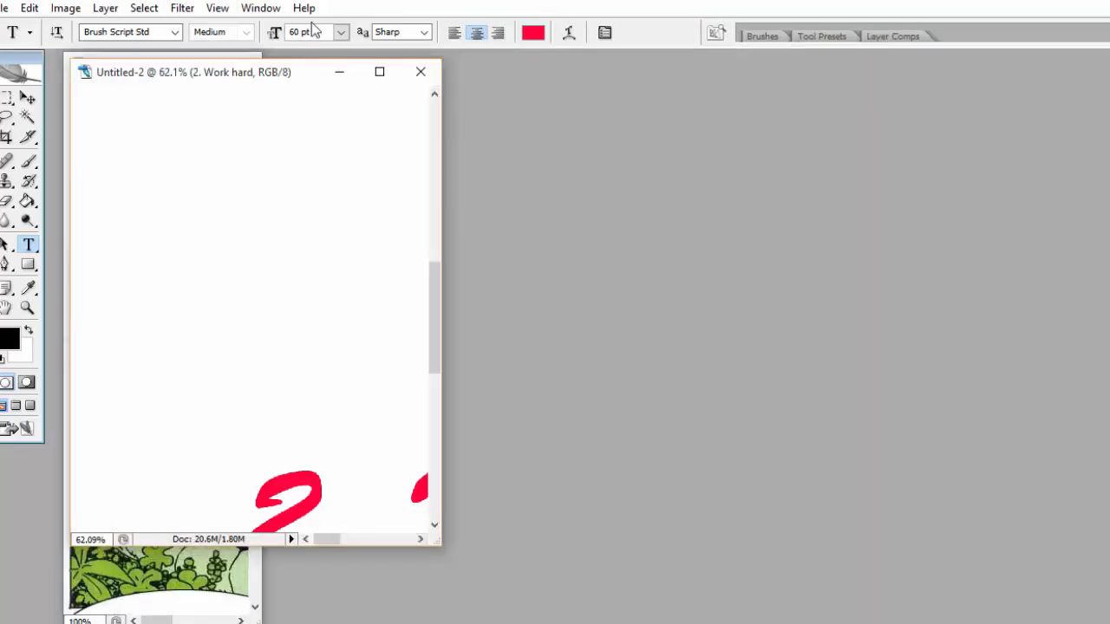
Step: Move the text document aside, widen the comic page window, then minimise both documents
left_click_drag(293, 76, 660, 95)
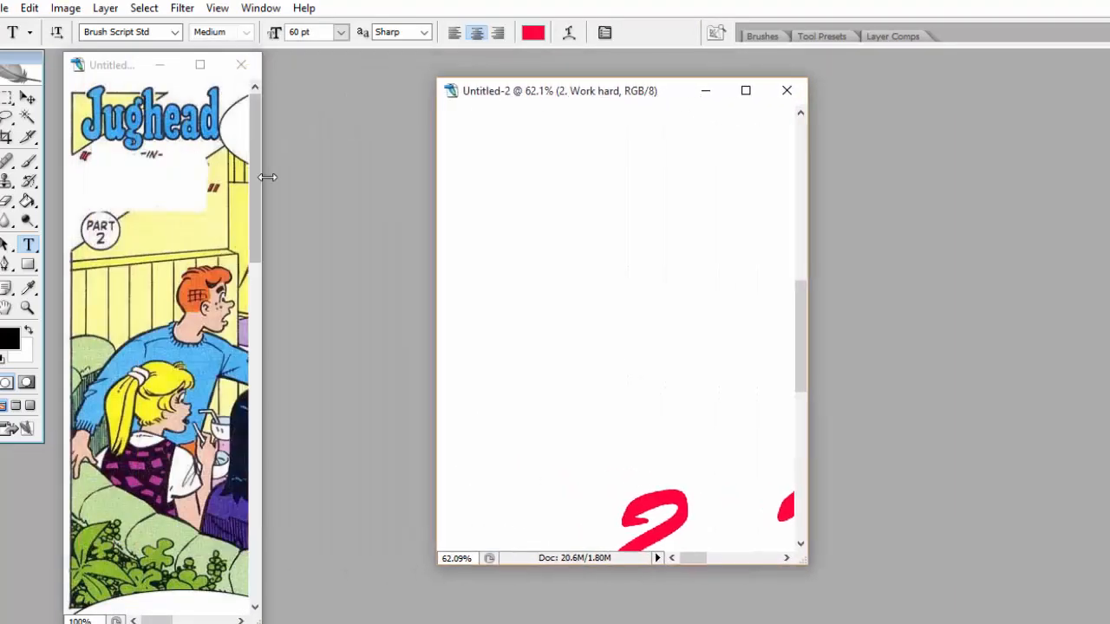
left_click_drag(264, 180, 566, 185)
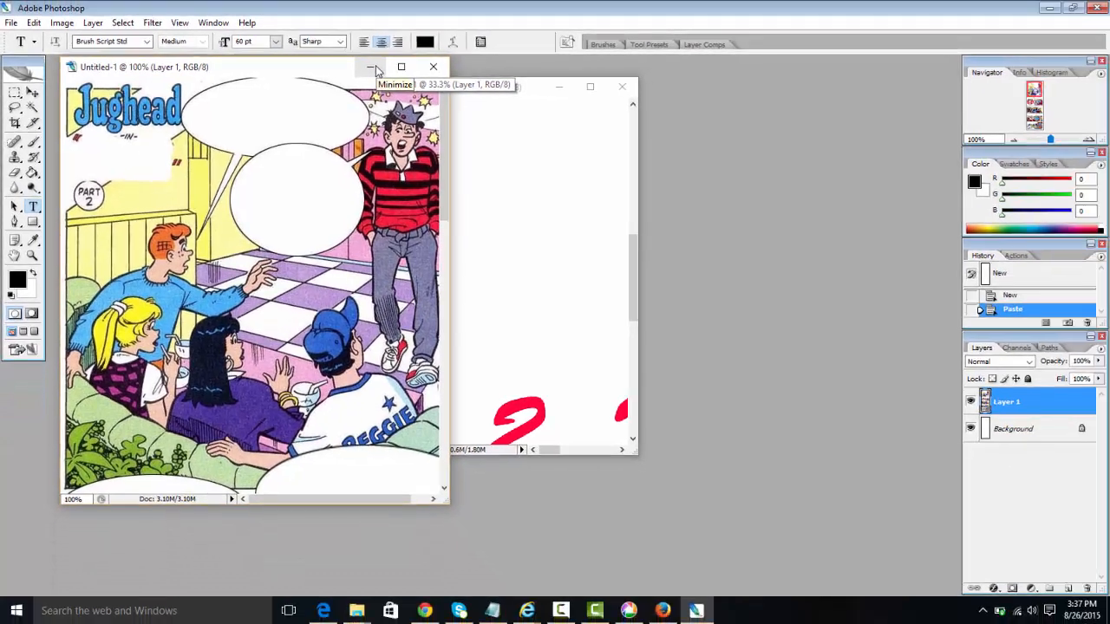
left_click(373, 67)
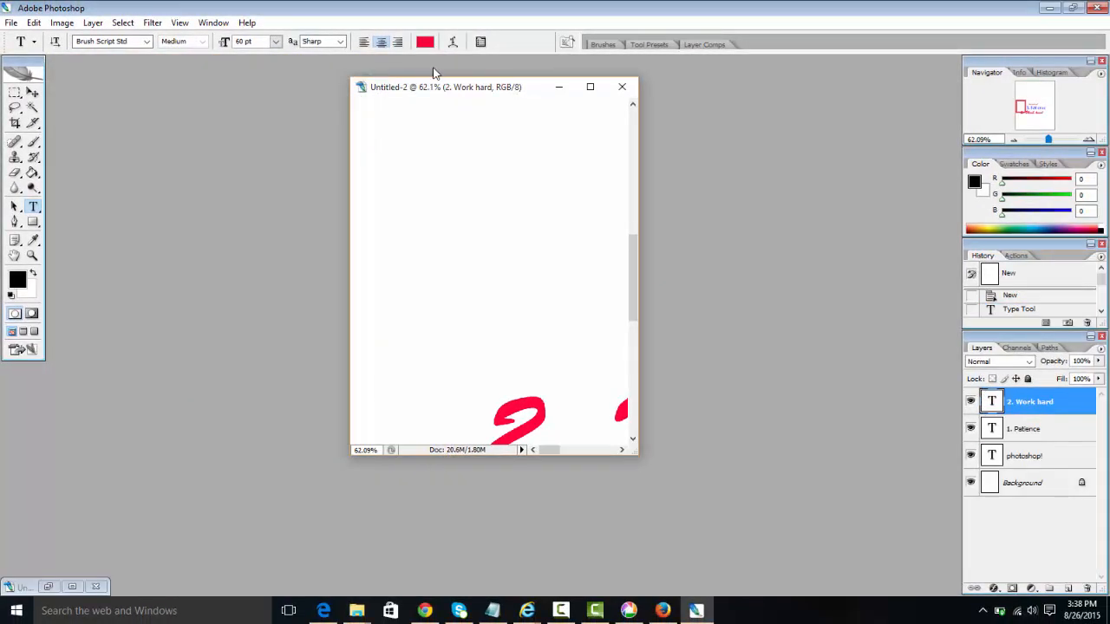
left_click(555, 87)
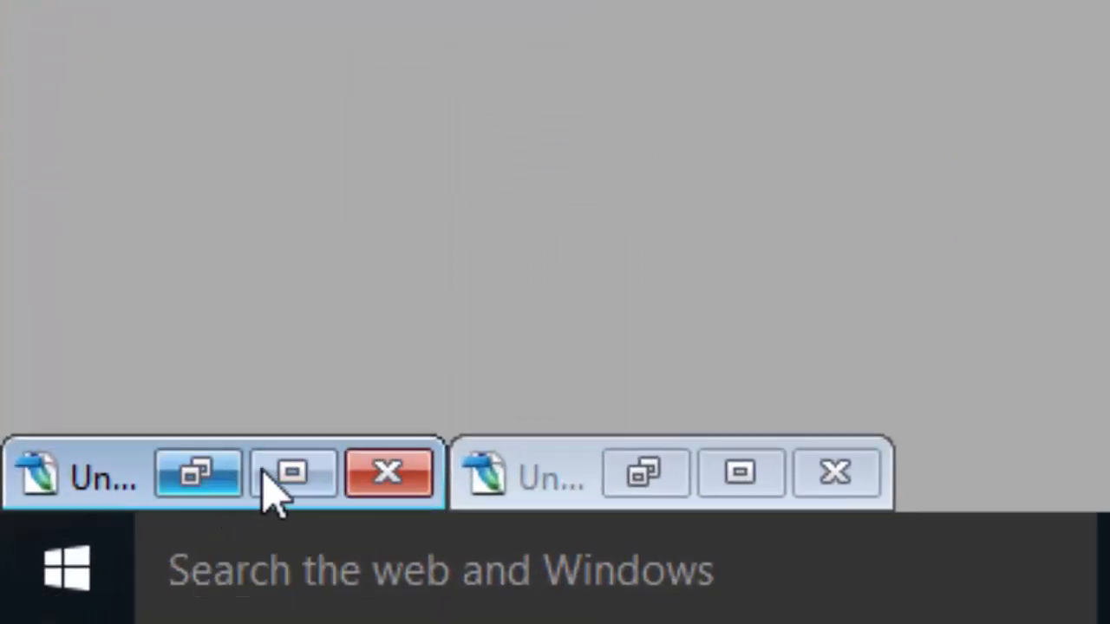
Step: Bring the Untitled-1 comic page back and maximise it to fill the workspace
left_click(293, 478)
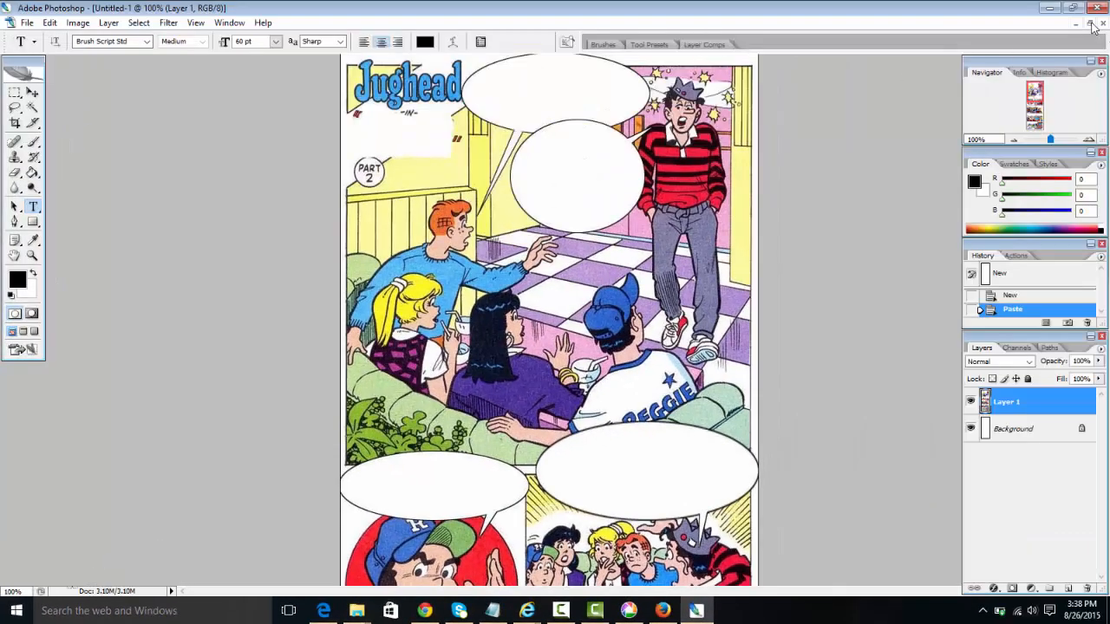
left_click(1090, 24)
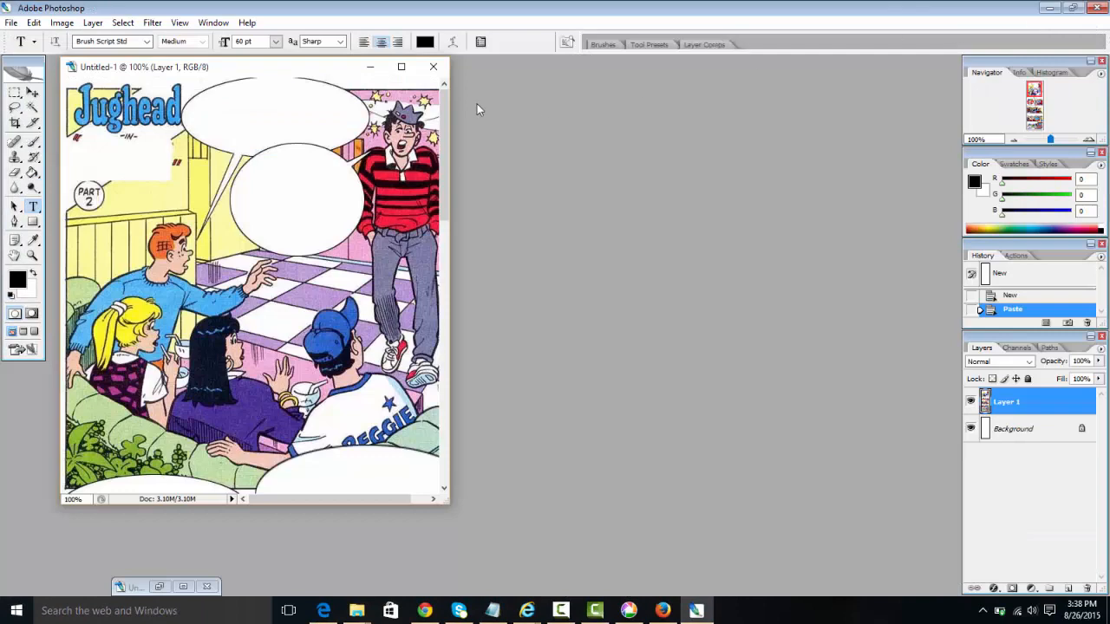
left_click(400, 69)
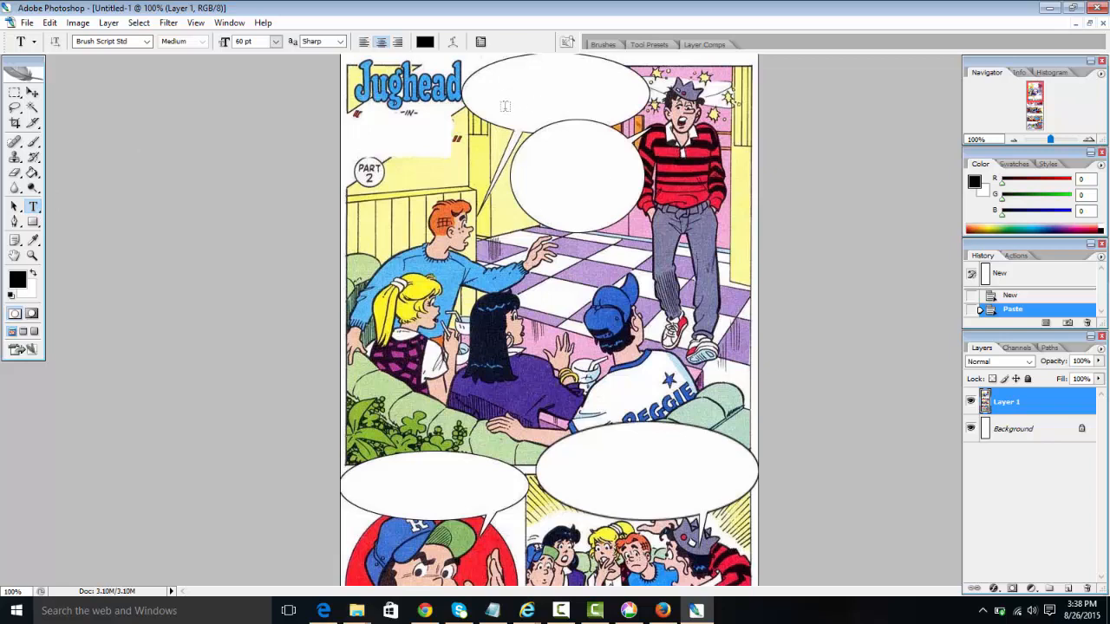
Step: Set the type options to 18 pt Constantia
left_click(276, 42)
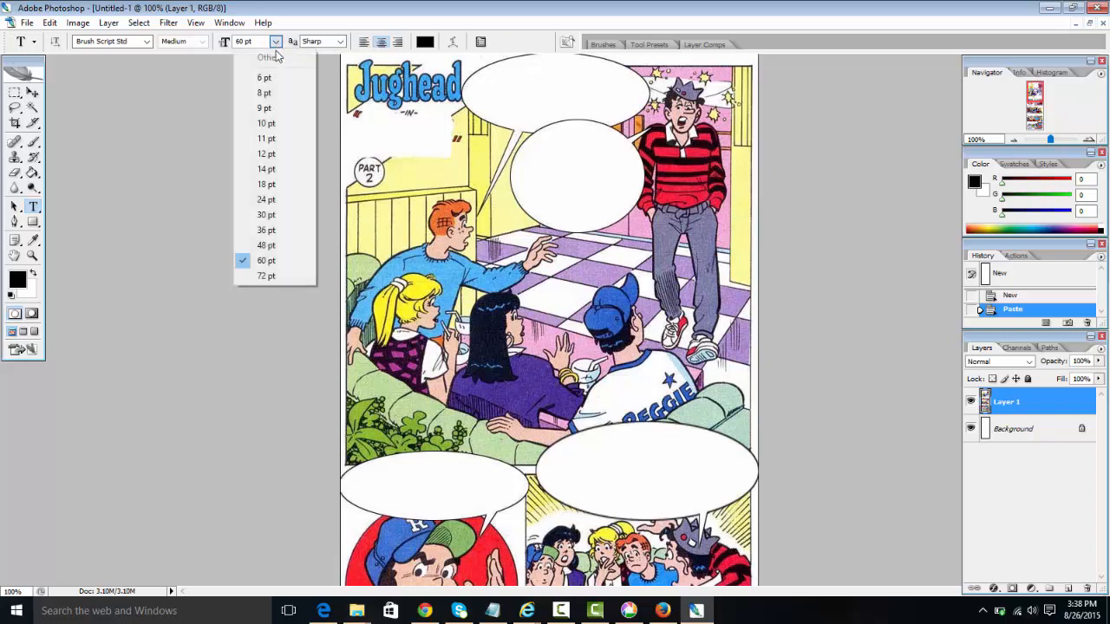
left_click(287, 187)
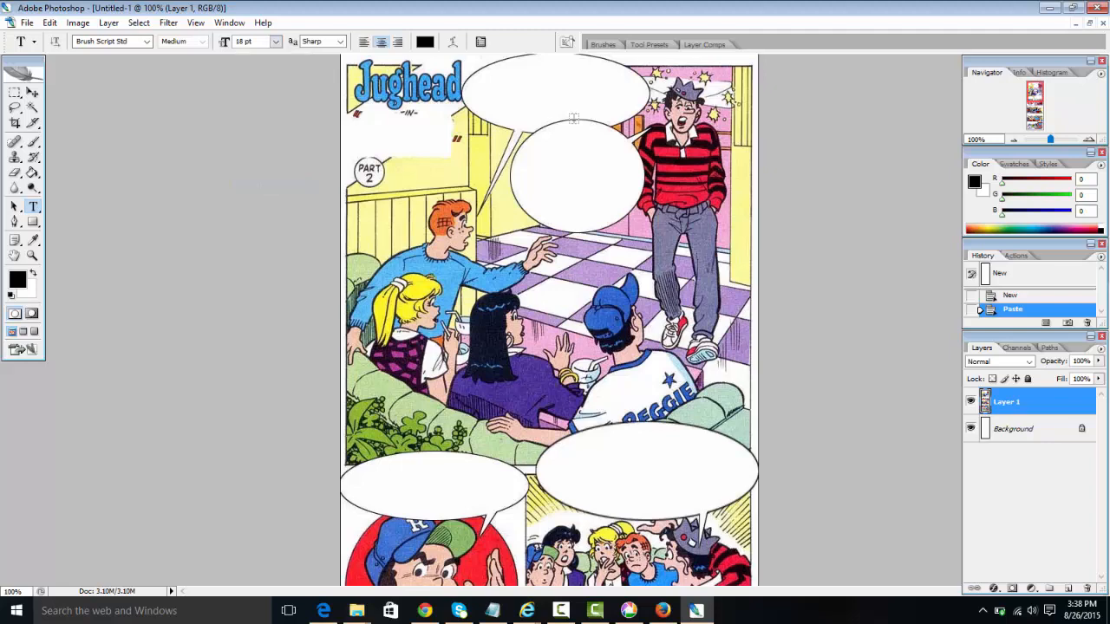
left_click(146, 42)
left_click(258, 200)
Step: Start the top bubble's dialogue with 'Hey Jughead,' followed by a line break
left_click(505, 86)
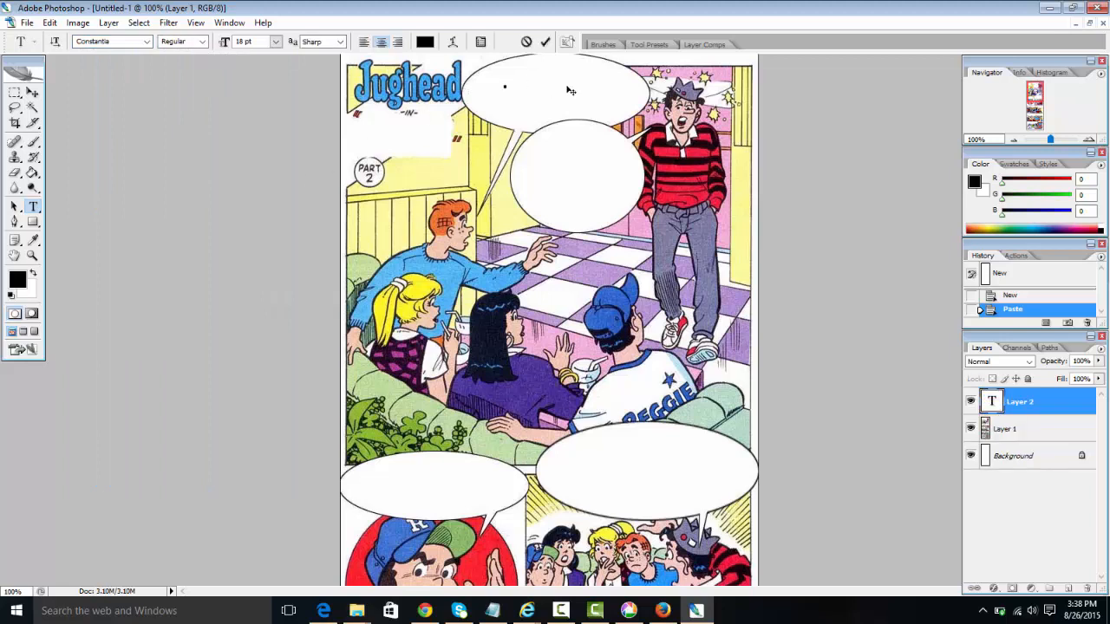
type("Hello")
type("head")
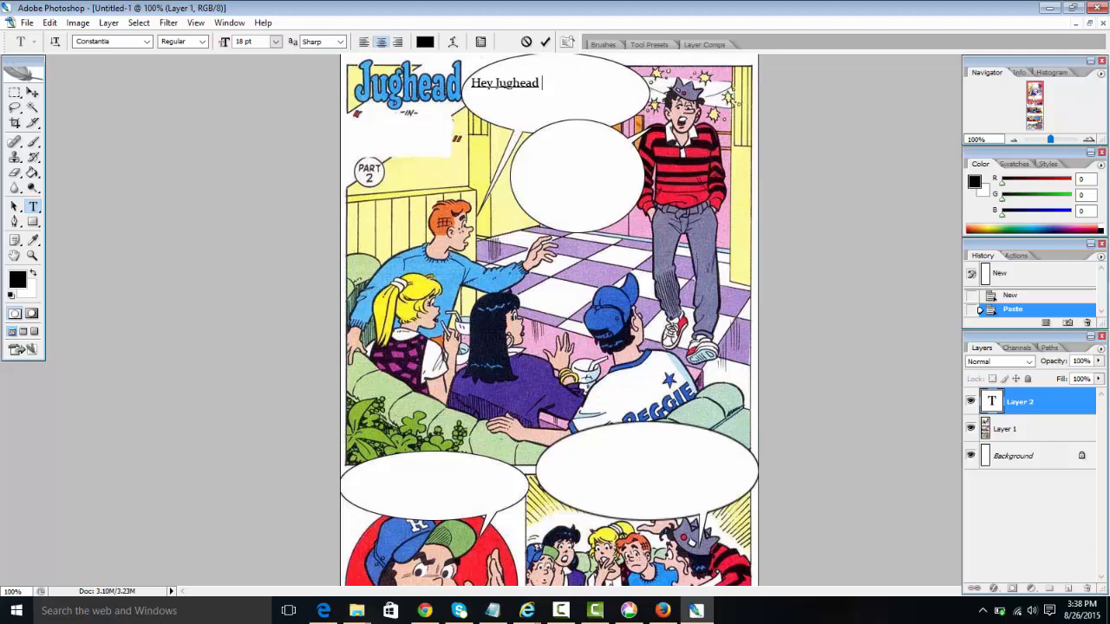
type(",")
key("Return")
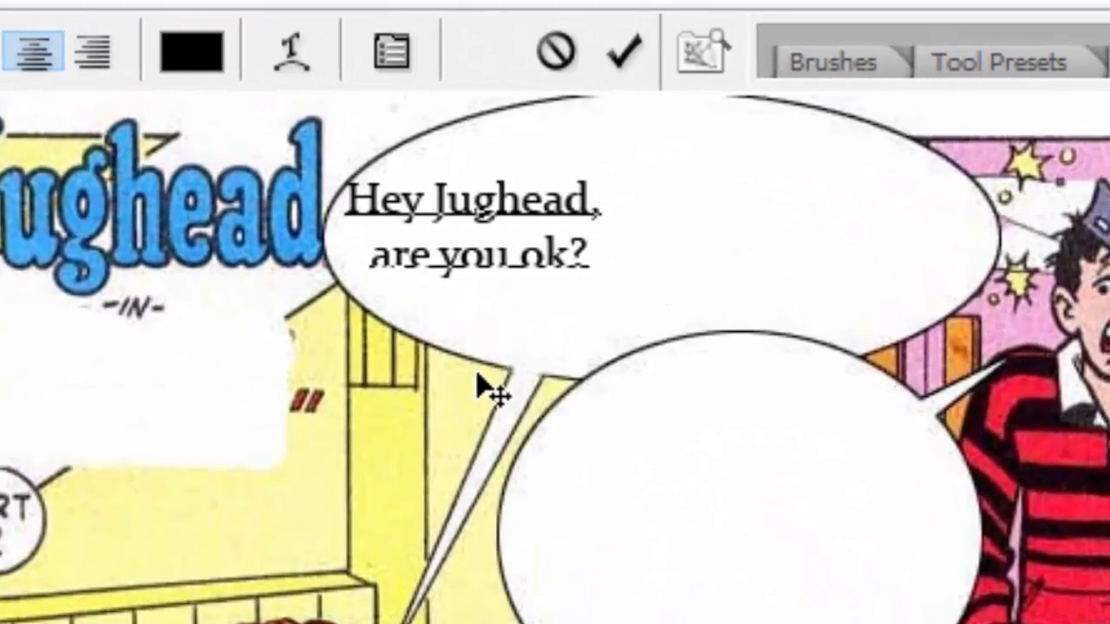
Step: Resize the 'Hey Jughead, are you ok?' text to 24 pt, recentre it in the bubble, and commit
left_click_drag(535, 446, 711, 459)
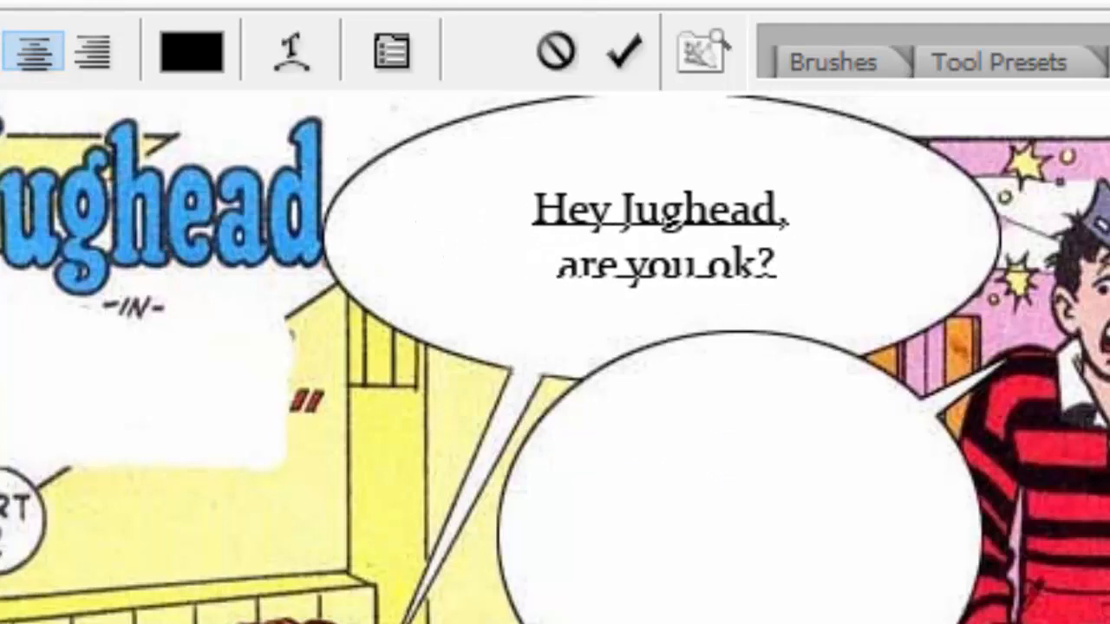
left_click_drag(823, 248, 376, 144)
left_click(227, 46)
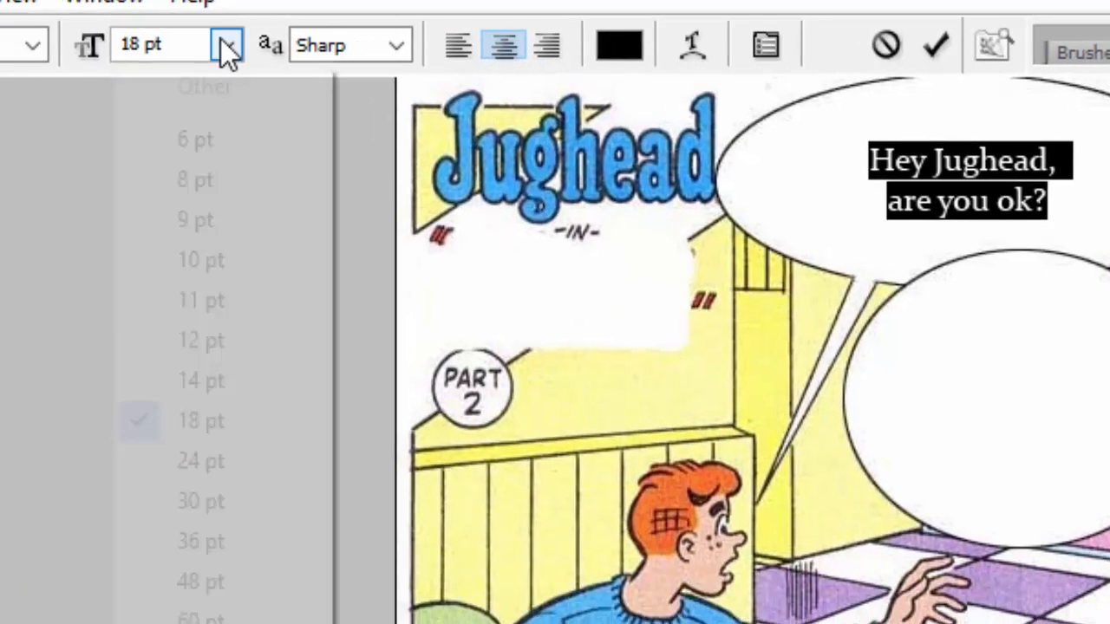
left_click(244, 464)
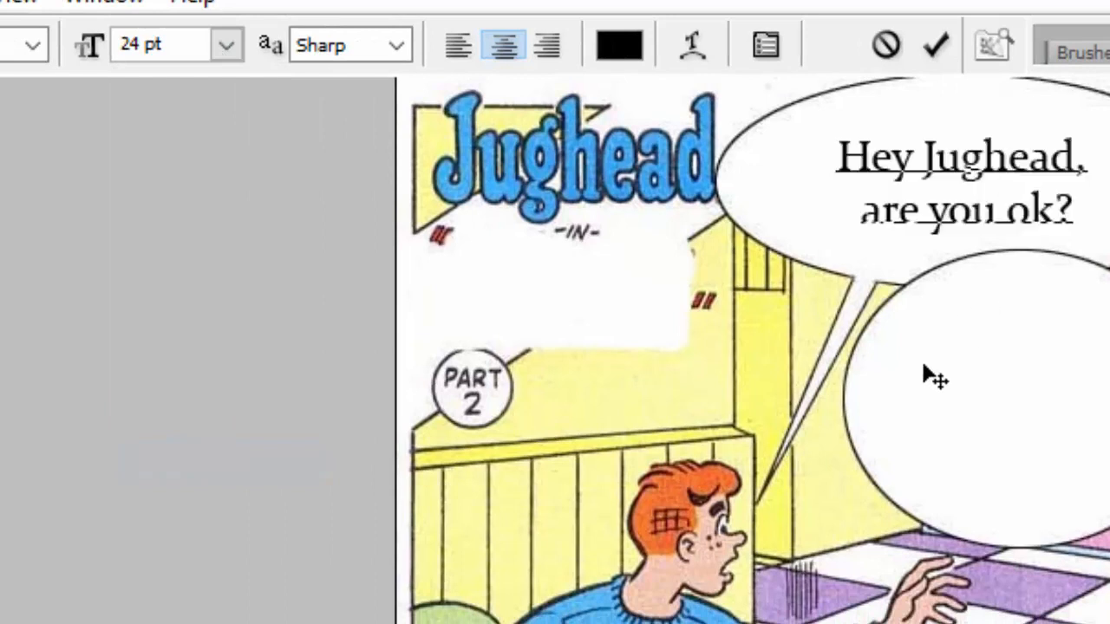
left_click_drag(857, 415, 848, 412)
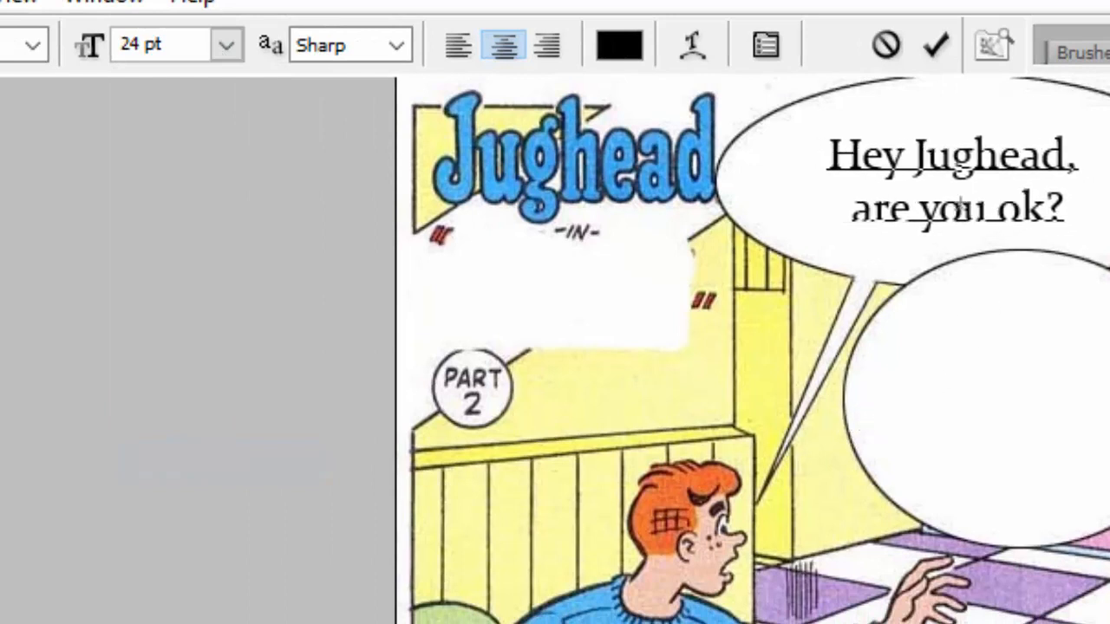
left_click(933, 49)
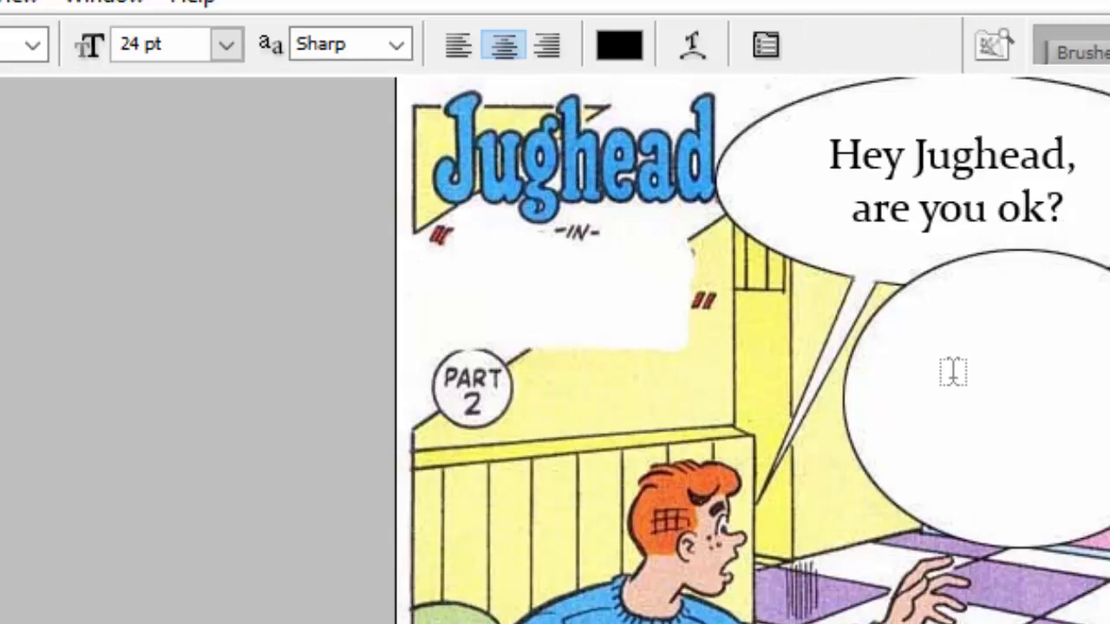
Step: Type 'I just found' and 'out that we' on two lines in the second bubble, then reposition them
left_click(953, 373)
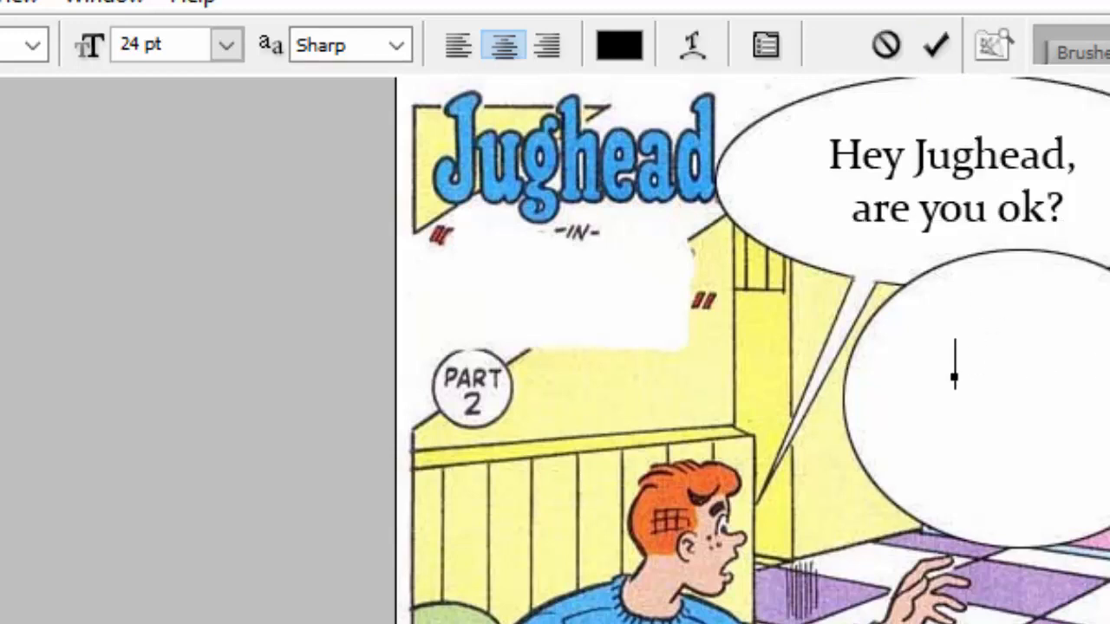
type("I just found")
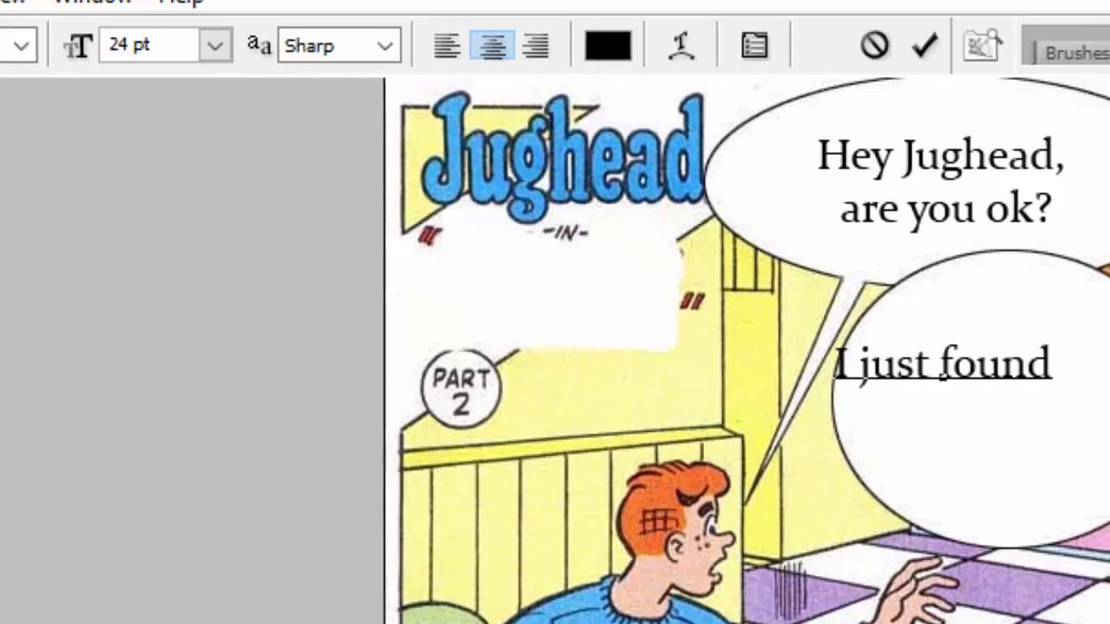
key("Return")
type("out that")
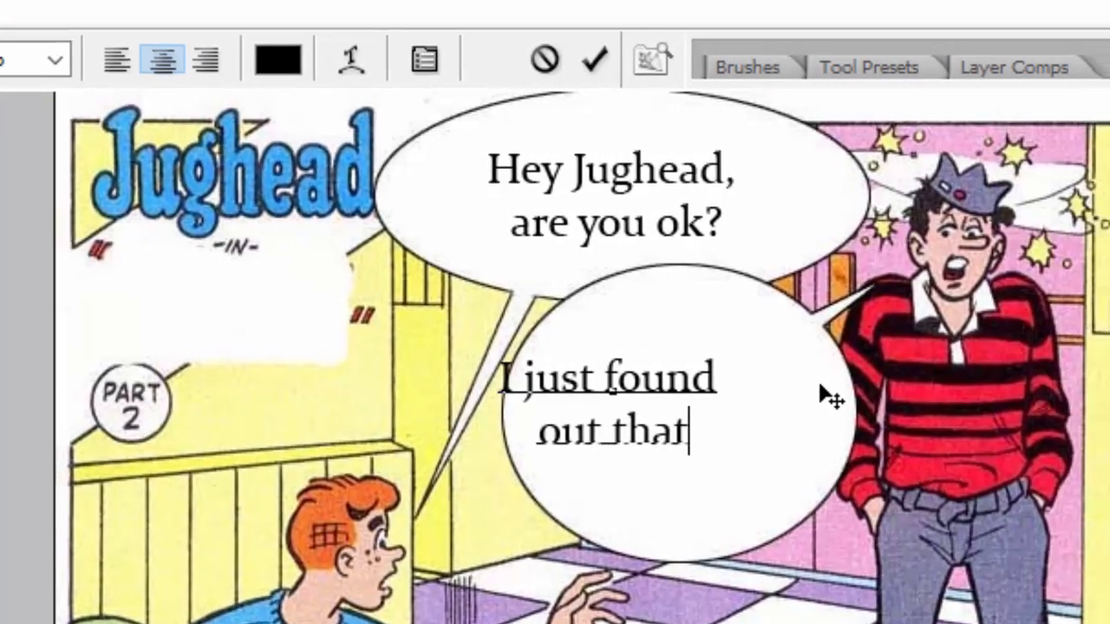
type(" we")
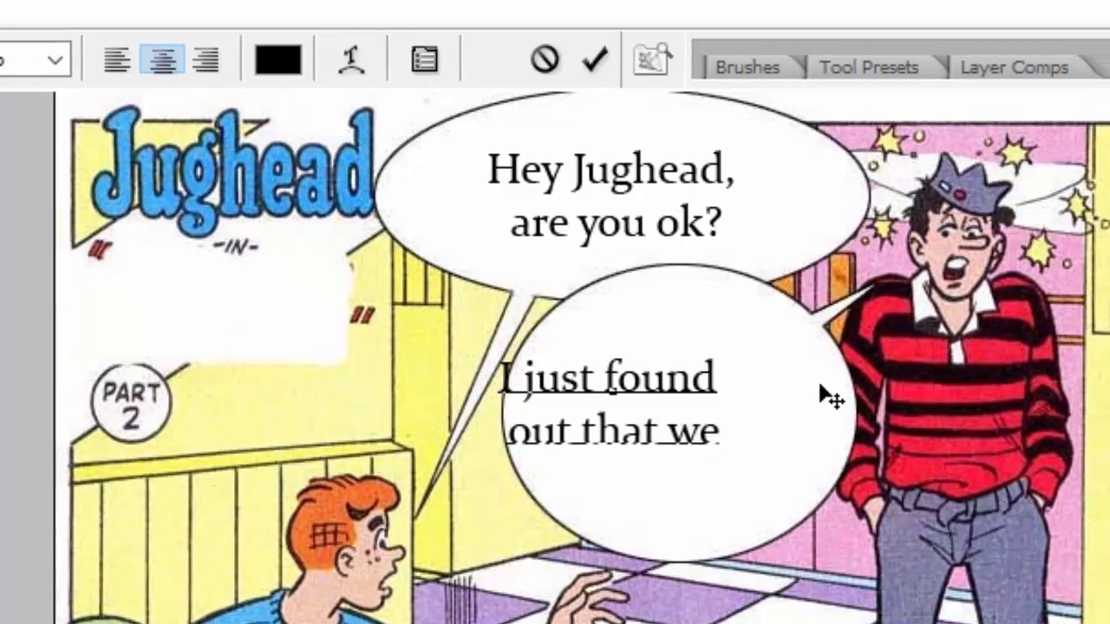
left_click_drag(738, 495, 780, 476)
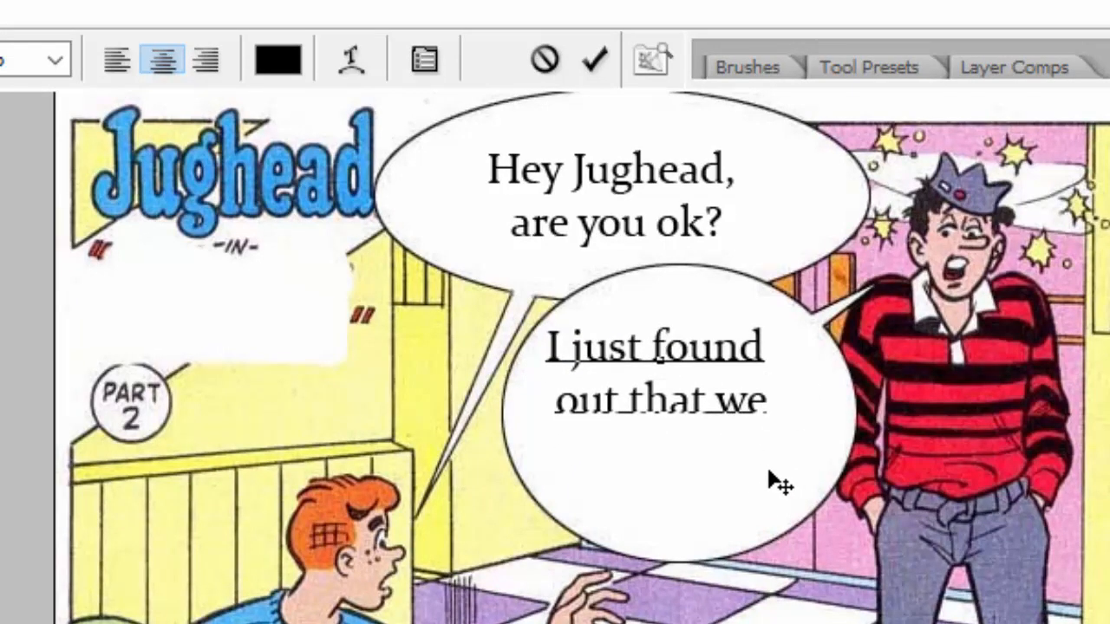
Step: Finish with 'are going back to school.', centre the four lines in the bubble, and commit
type("a")
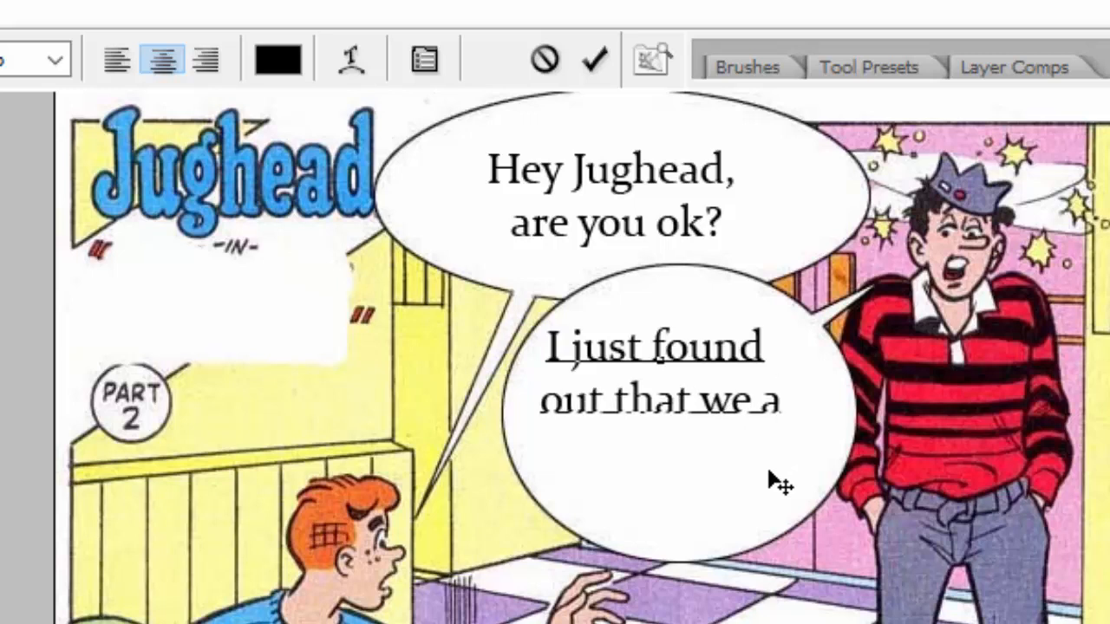
type("regoing to")
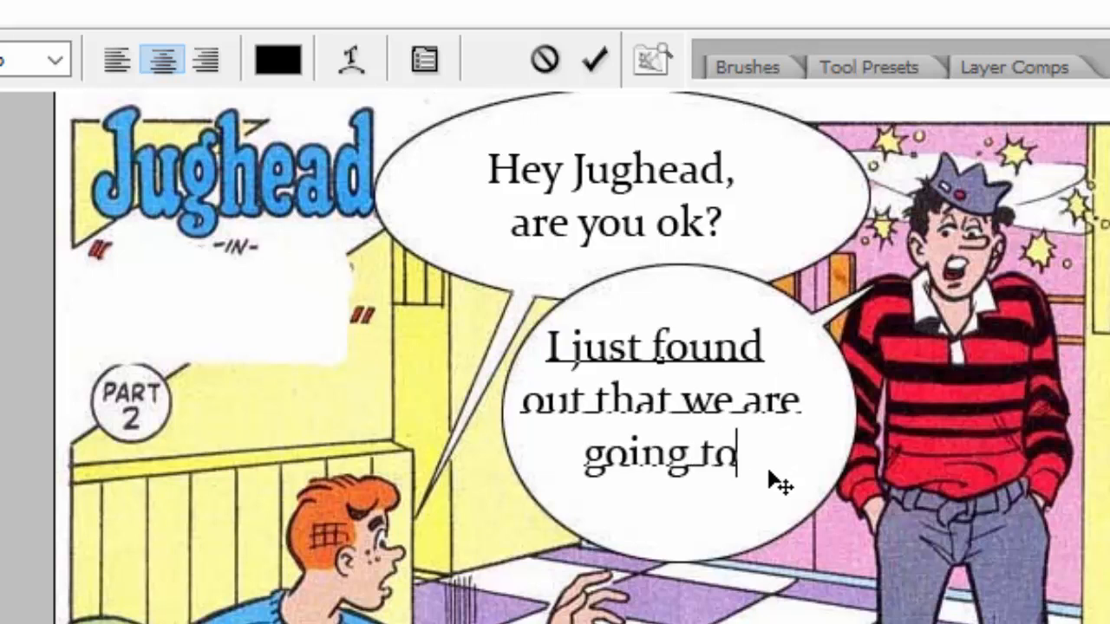
key("BackSpace")
key("BackSpace")
type("back to school")
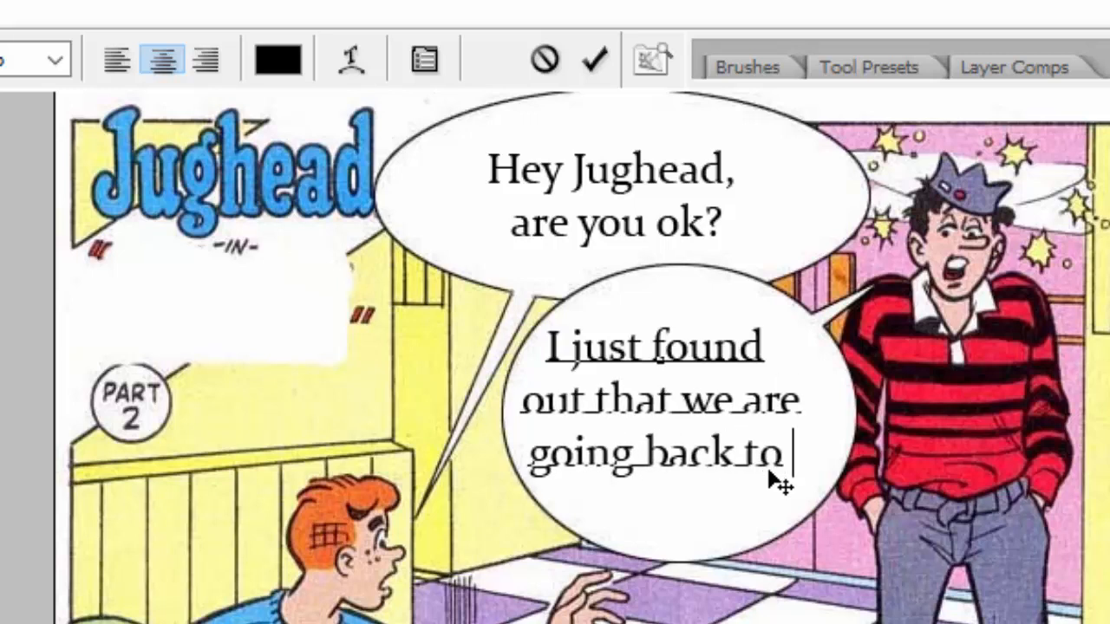
type(".")
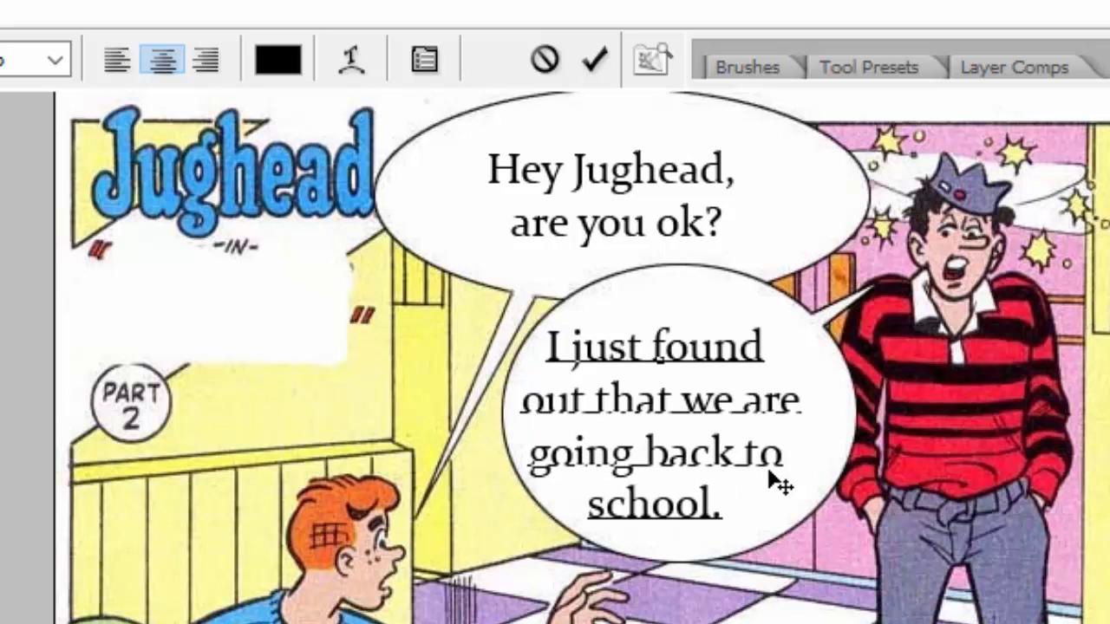
left_click_drag(735, 612, 753, 604)
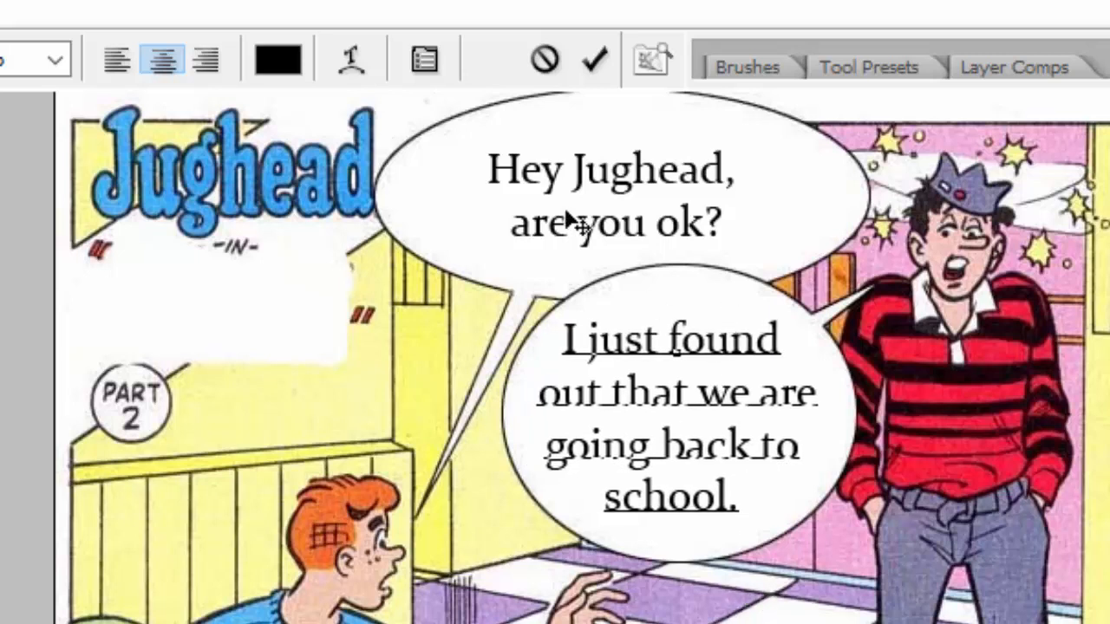
left_click(602, 55)
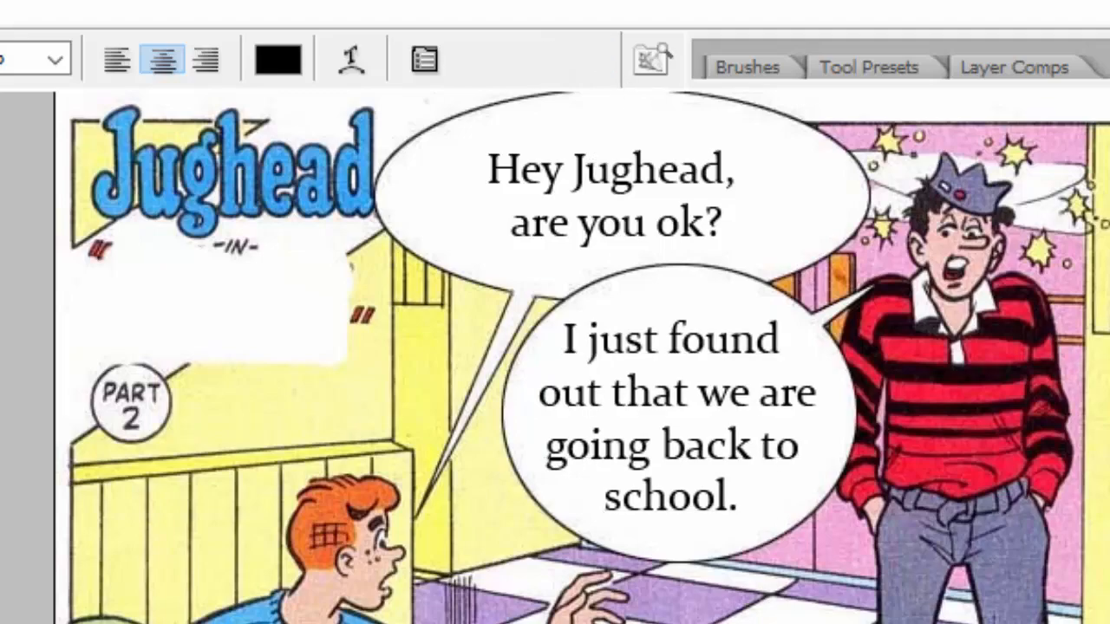
scroll(555, 391, "down", 15)
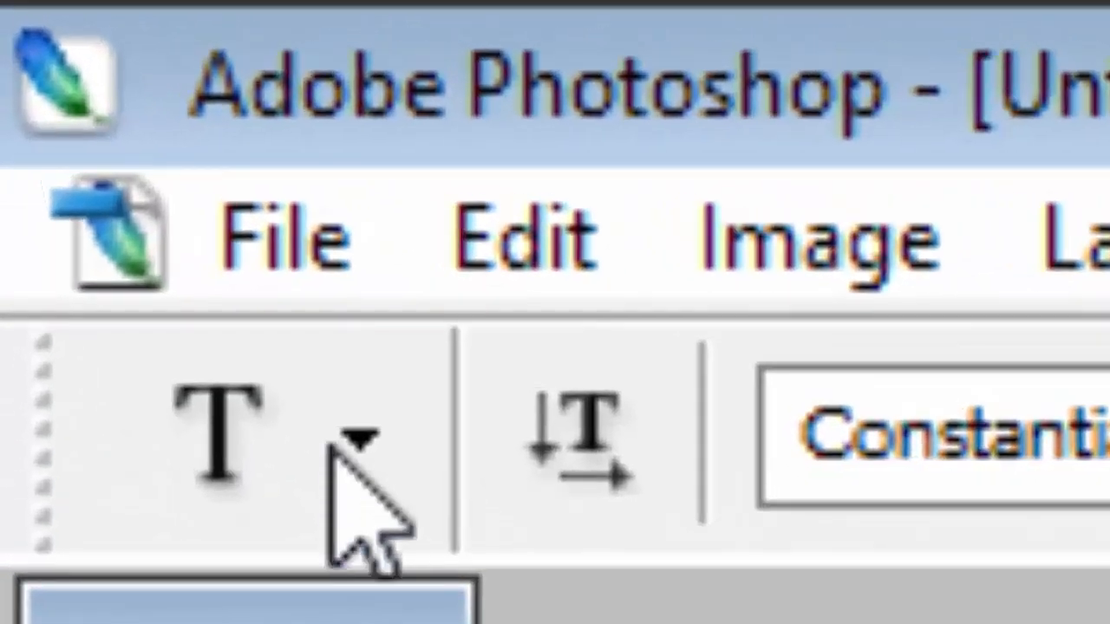
Step: Save the comic under a new file name: the author's name plus 'archie'
left_click(342, 252)
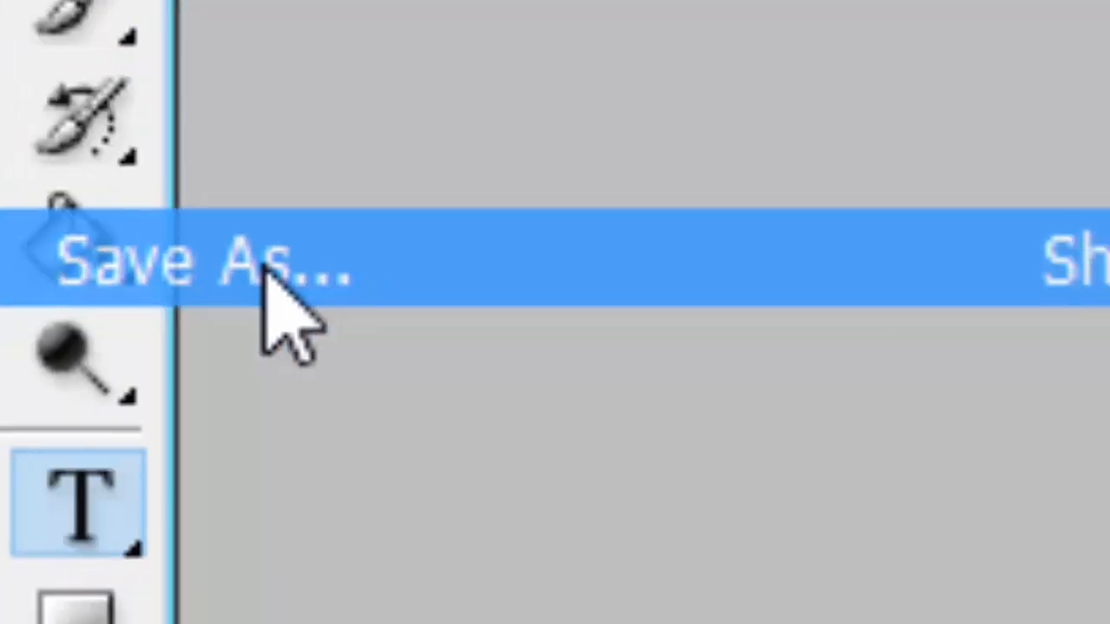
left_click(468, 316)
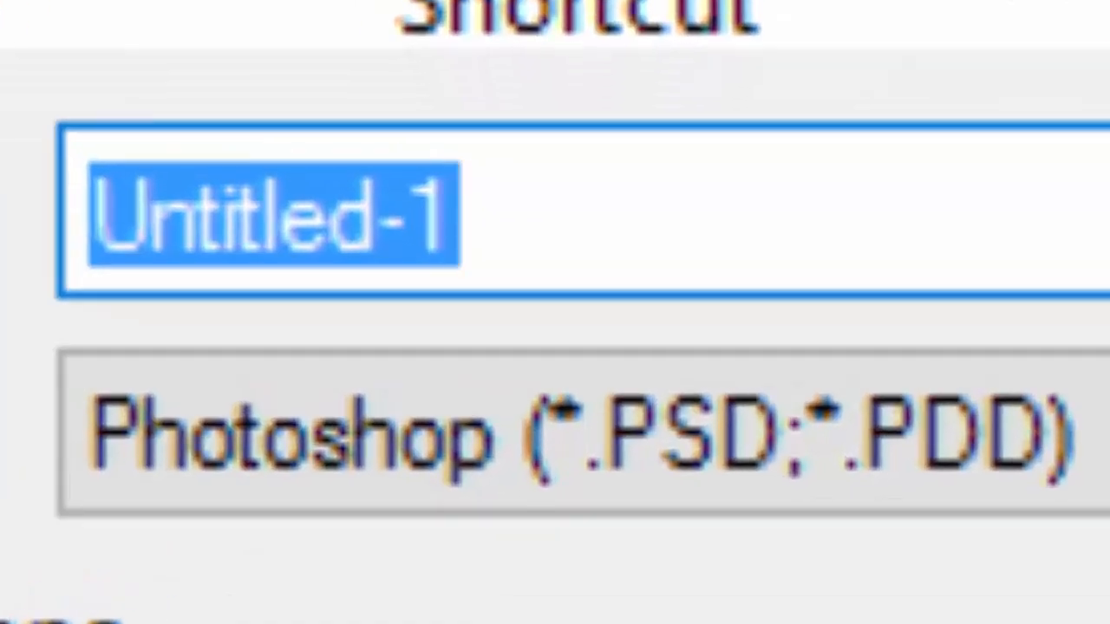
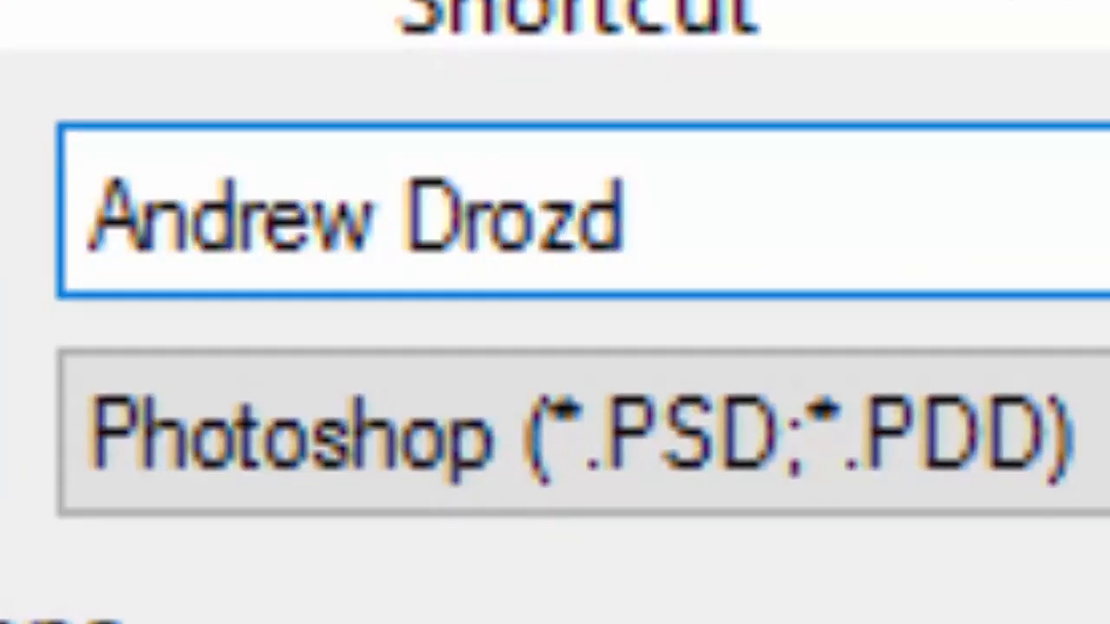
type(" archie")
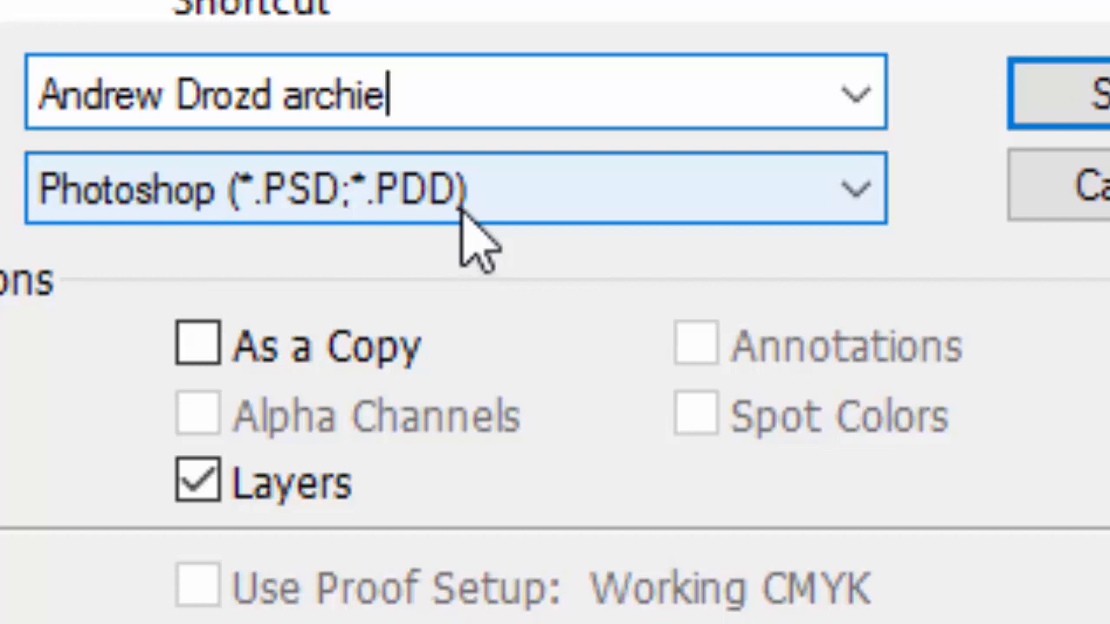
Step: Save it as a JPEG on the desktop with quality 7 (Medium)
left_click(480, 233)
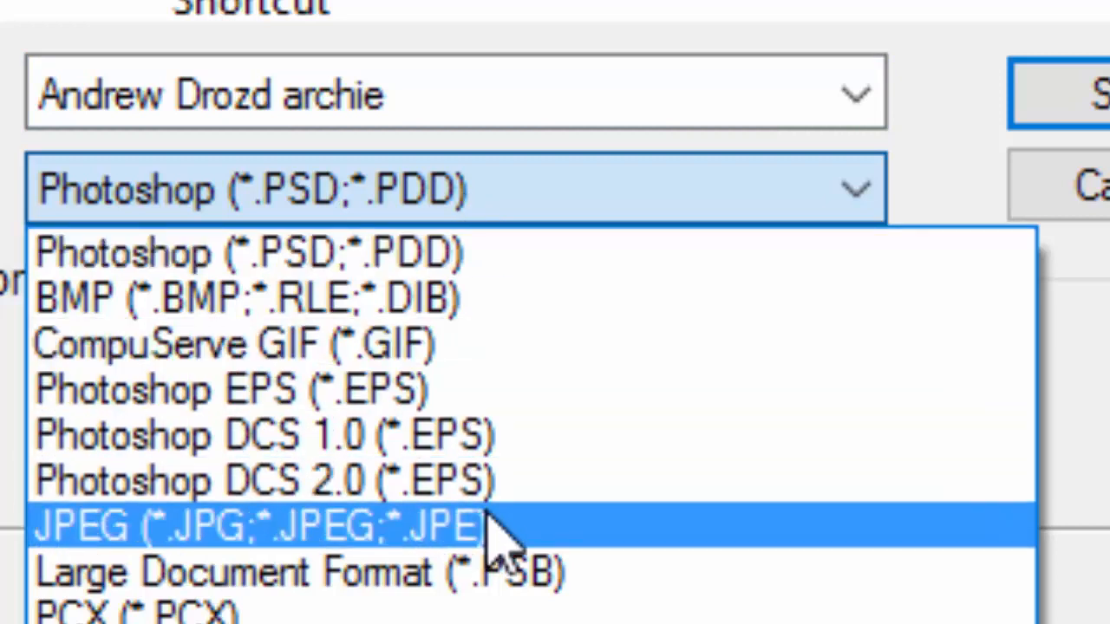
left_click(548, 536)
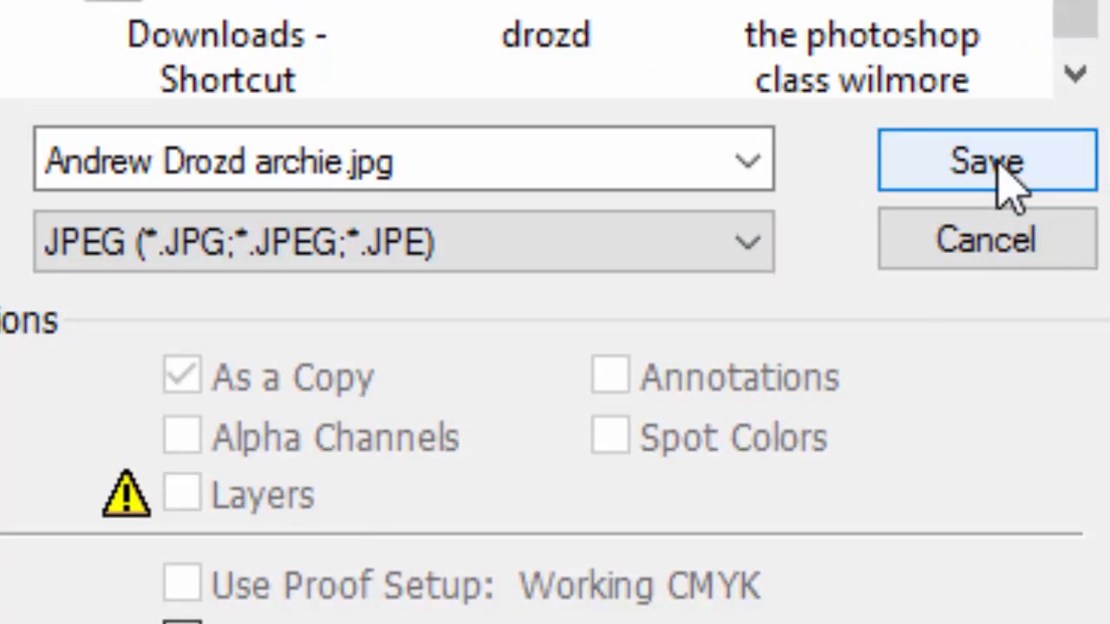
left_click(1011, 180)
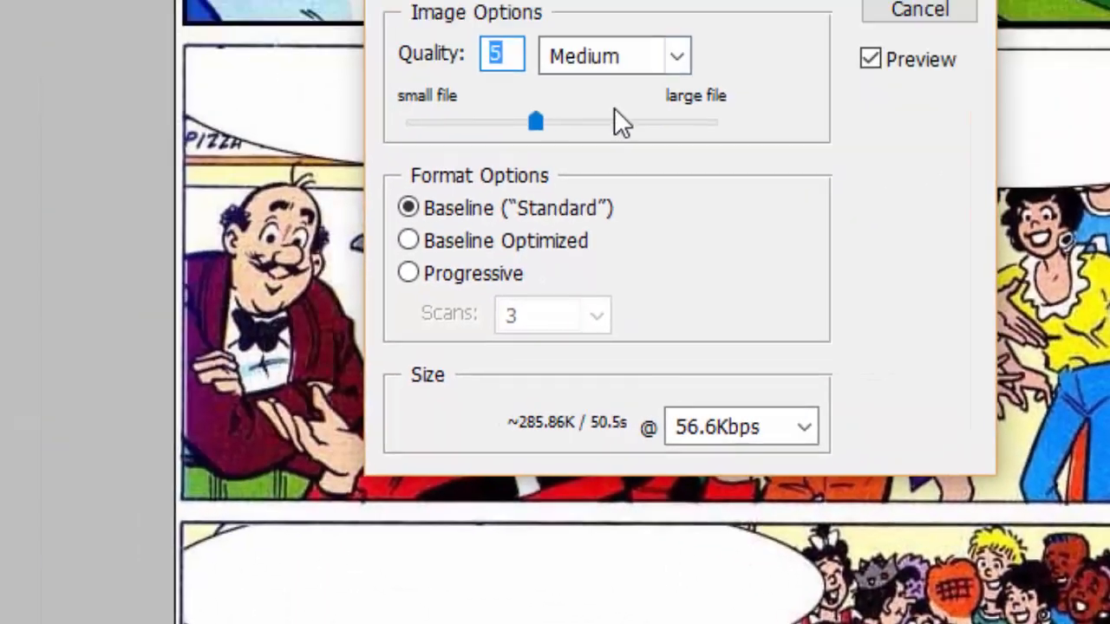
left_click_drag(535, 122, 579, 130)
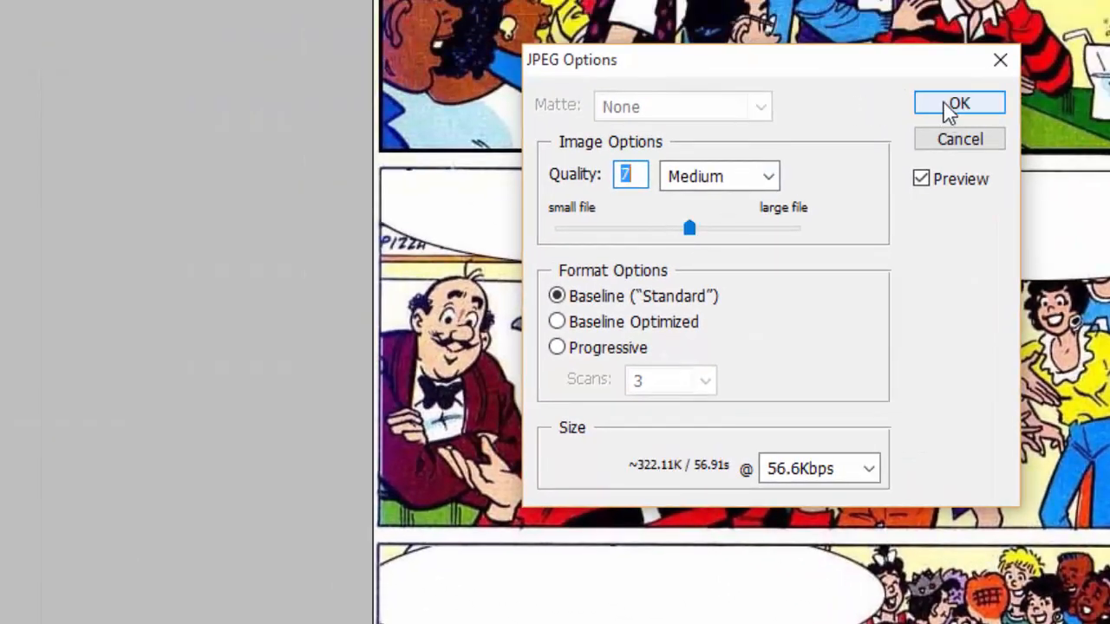
left_click(954, 105)
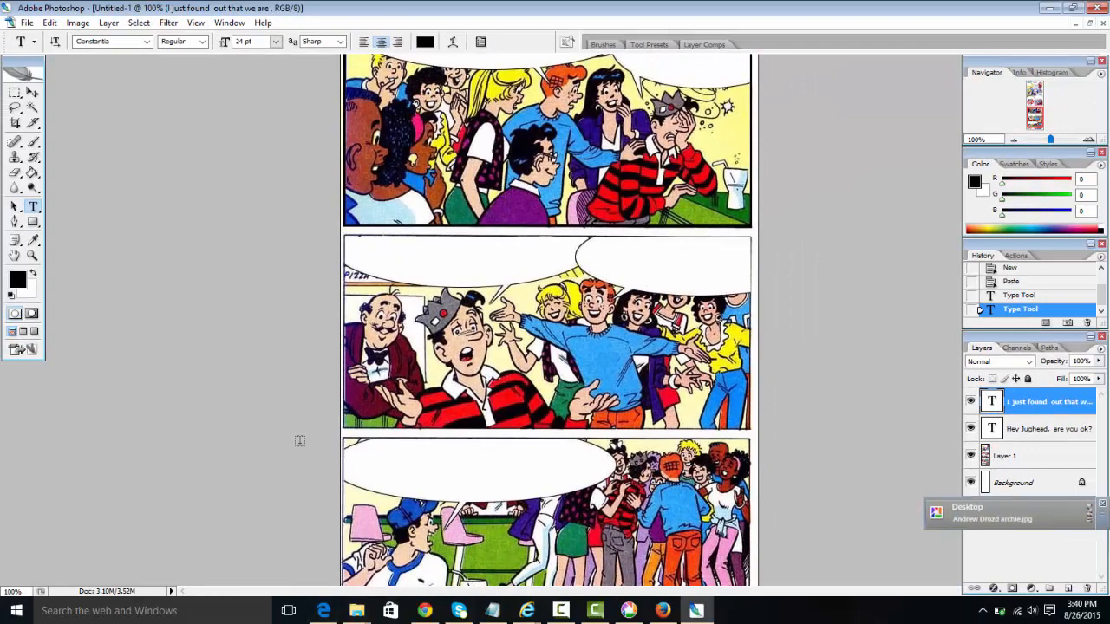
Step: Switch to the Gmail inbox and copy the saved e-mail address from the notes
left_click(429, 616)
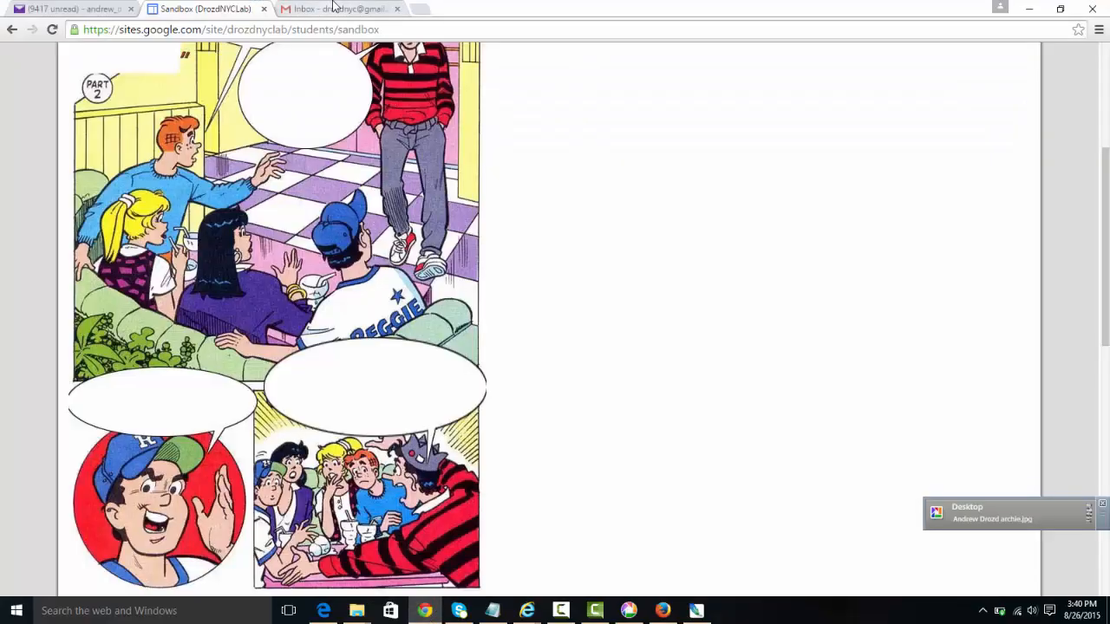
left_click(335, 8)
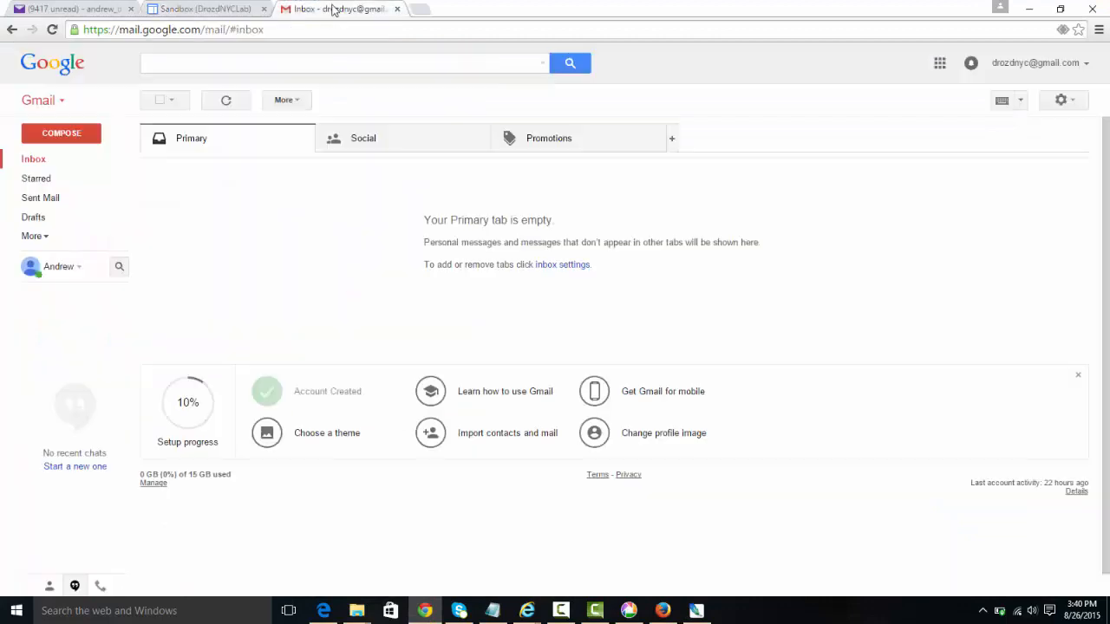
left_click(493, 611)
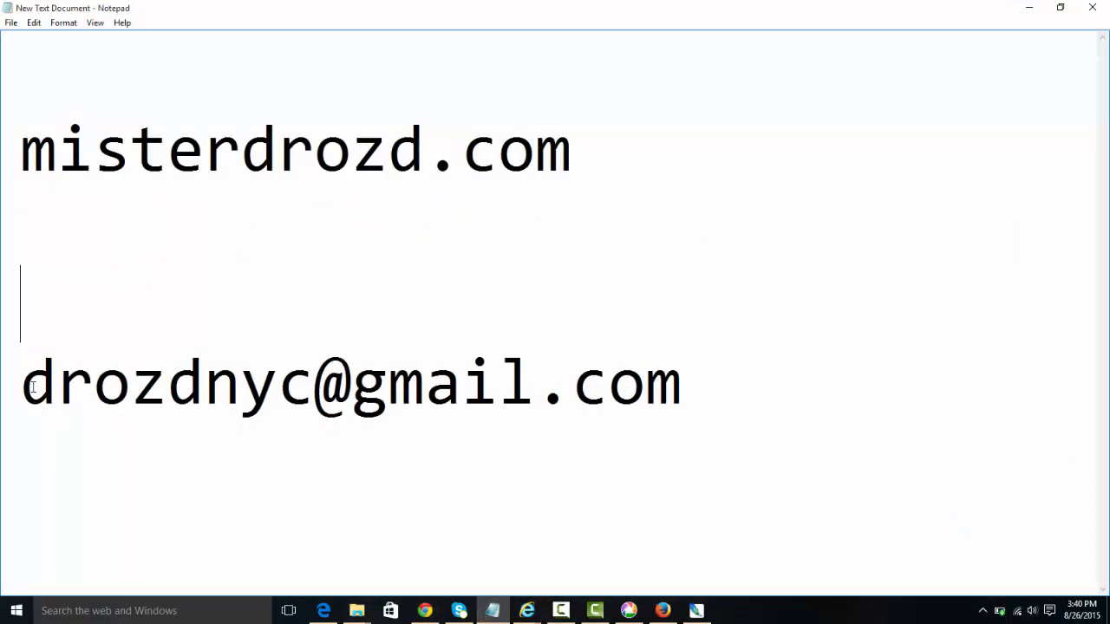
left_click_drag(41, 387, 313, 386)
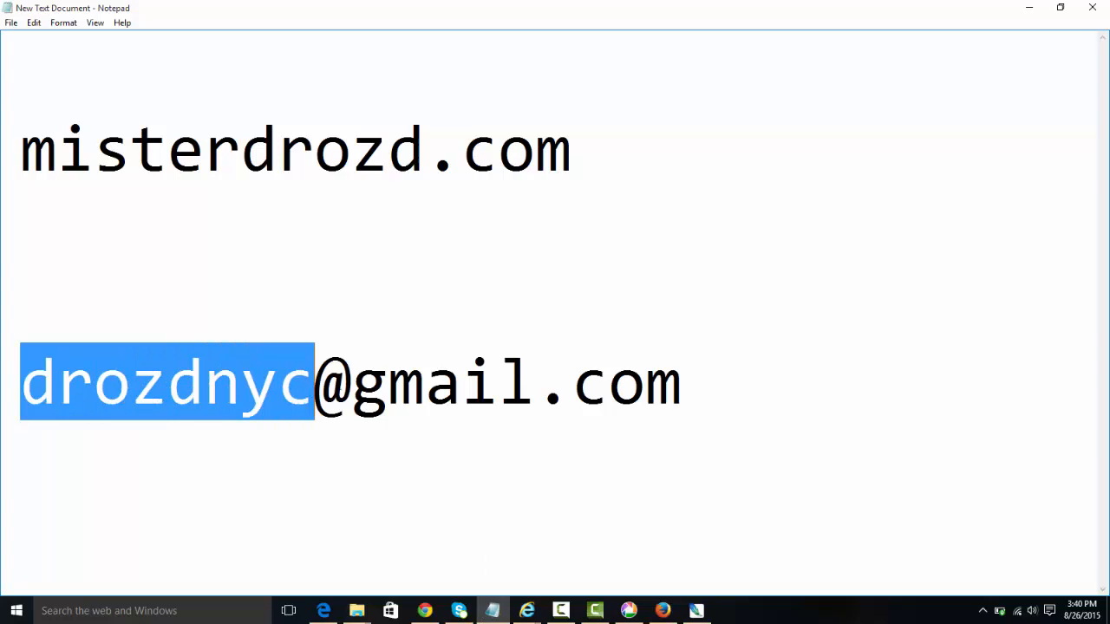
left_click(1028, 7)
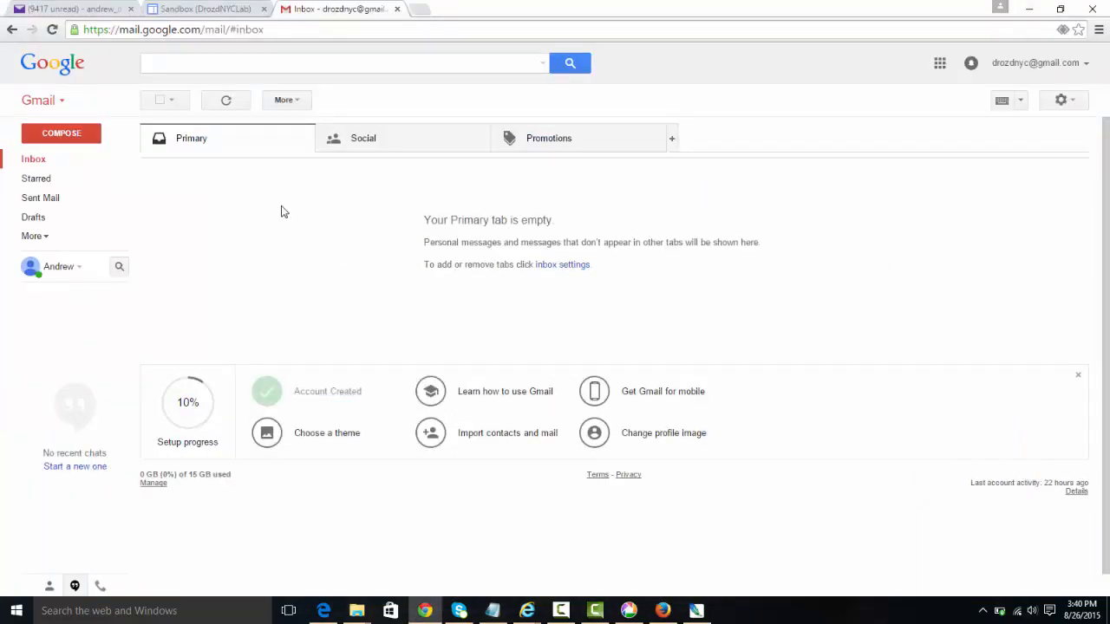
Step: Compose a new message to the account's own address with subject 'Archie'
left_click(81, 137)
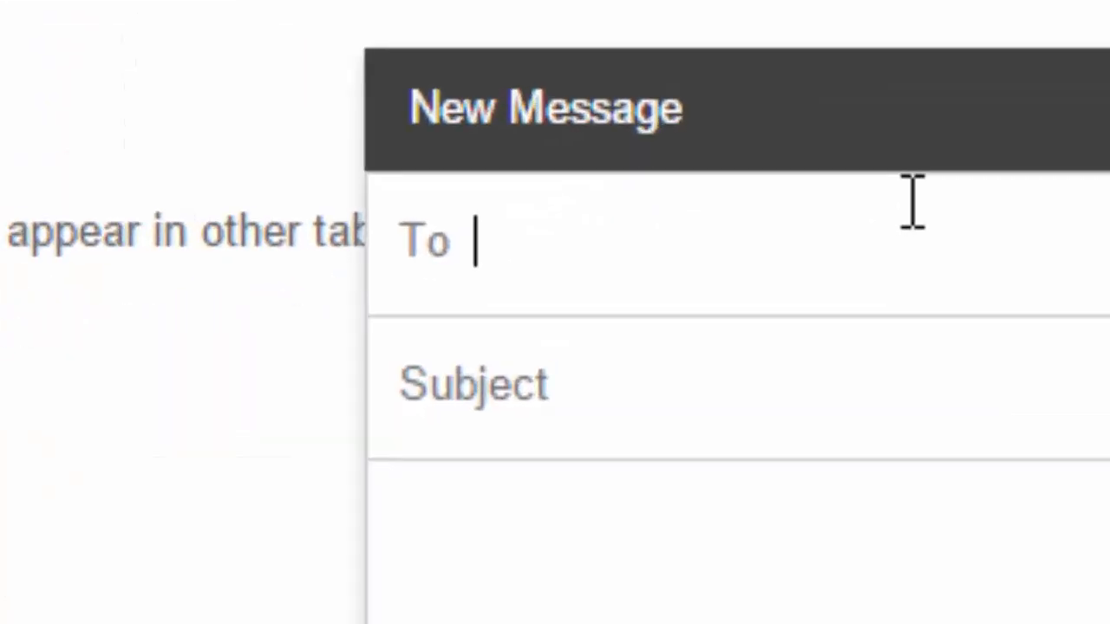
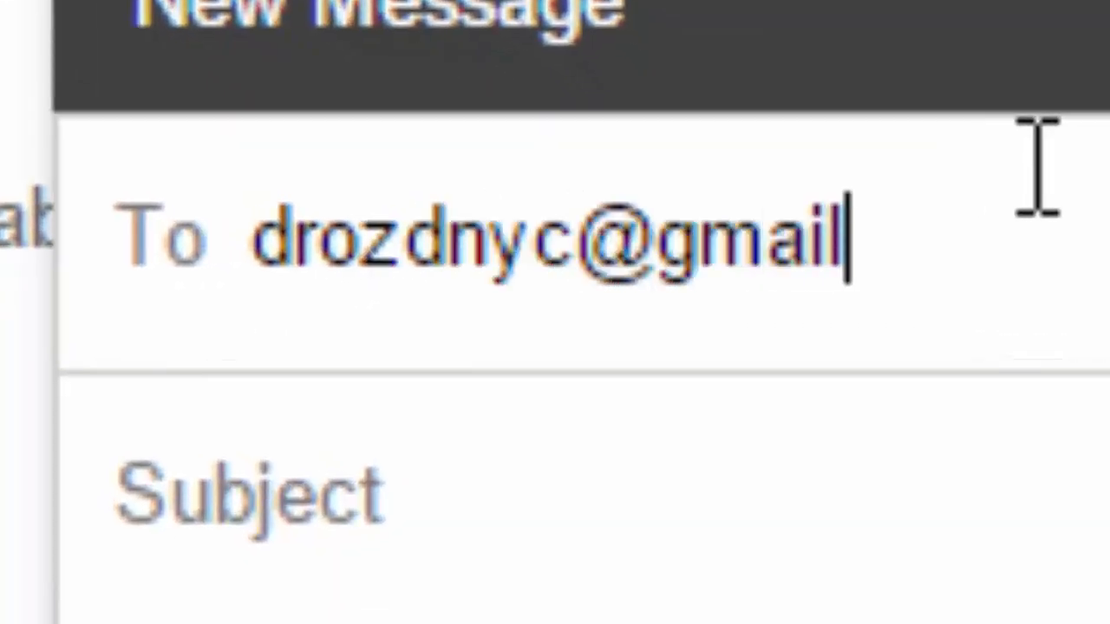
key("Tab")
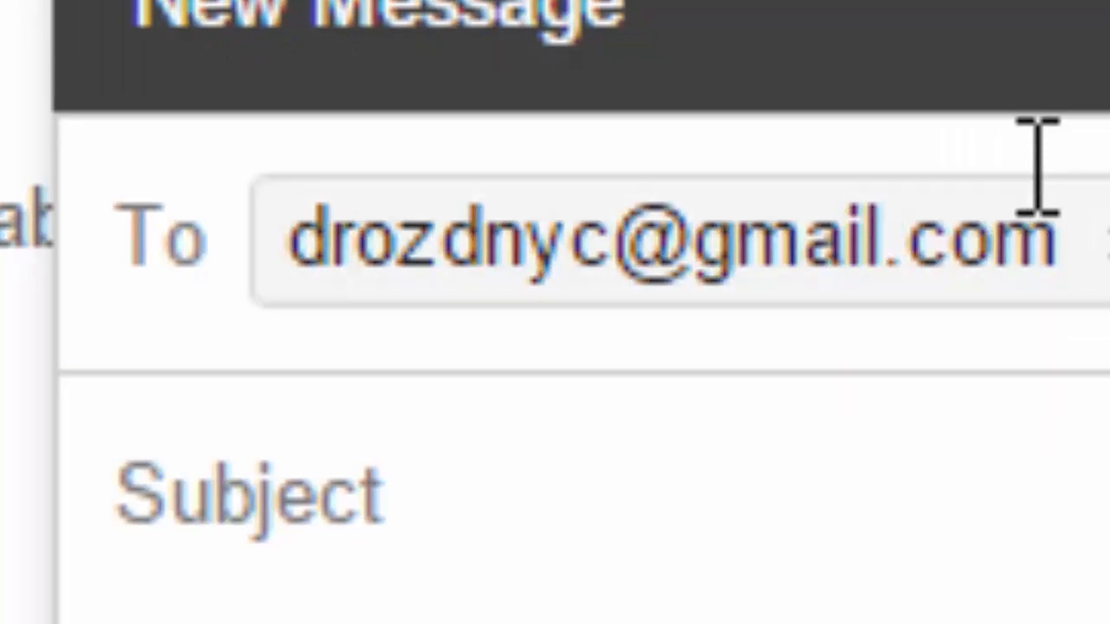
type("Archie")
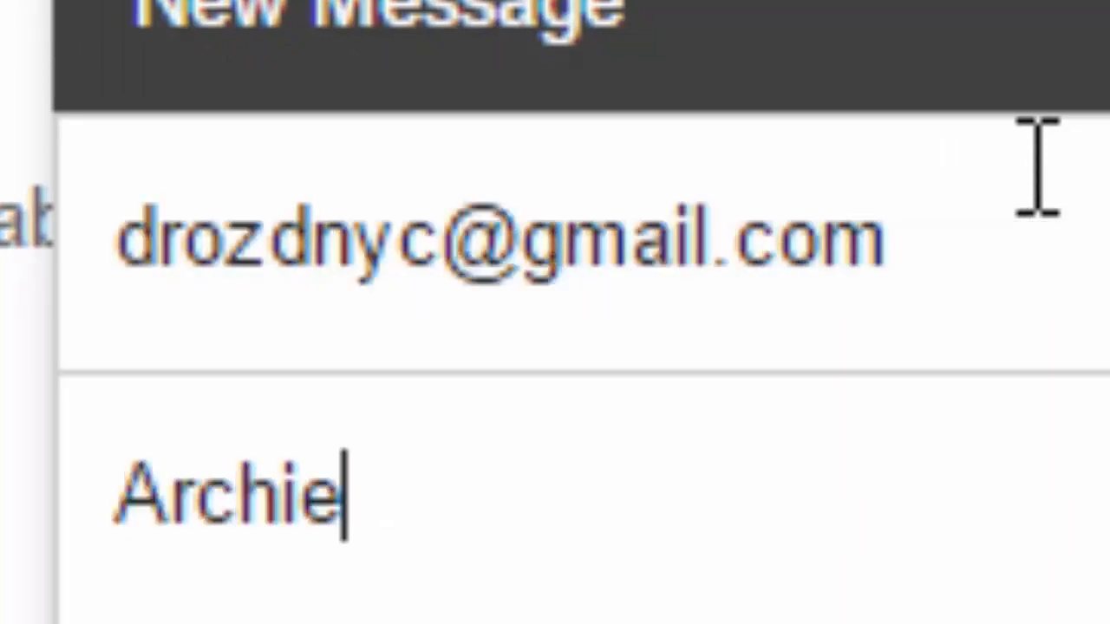
key("Tab")
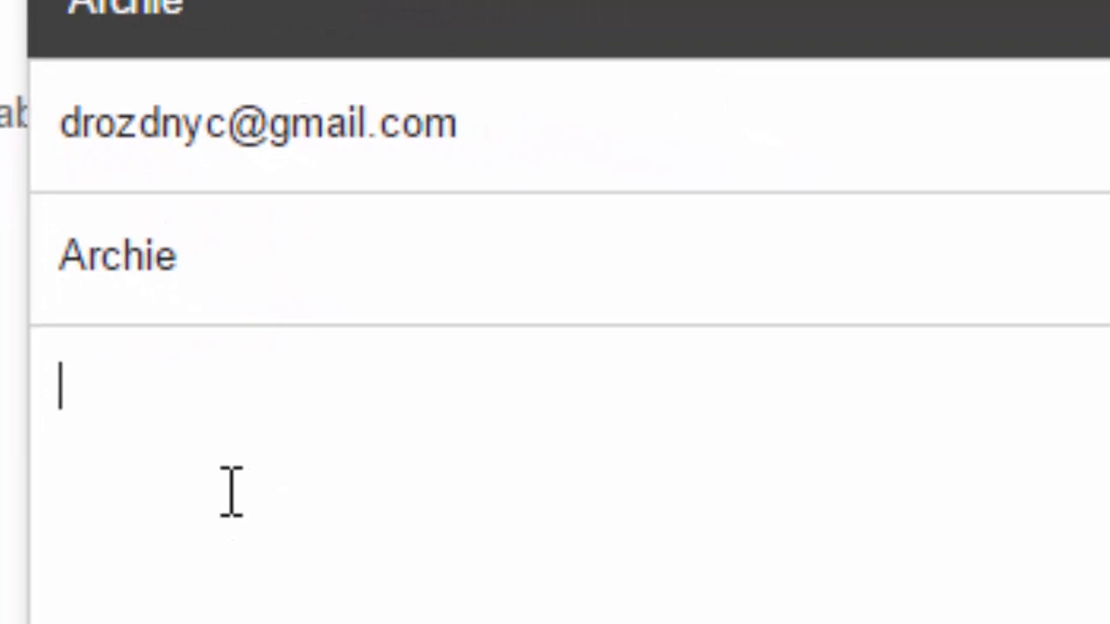
Step: Write the body: a greeting to the recipient, then 'This is amazing!' on a new line
type("Hey Mr Dr")
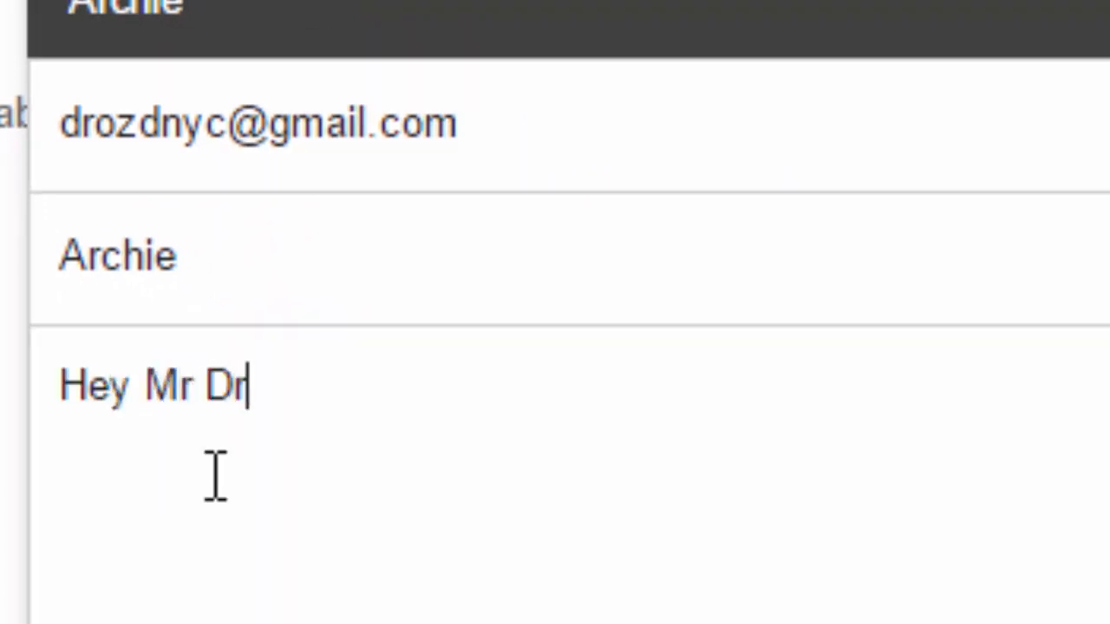
type("ozd,")
key("Return")
key("Return")
type("This")
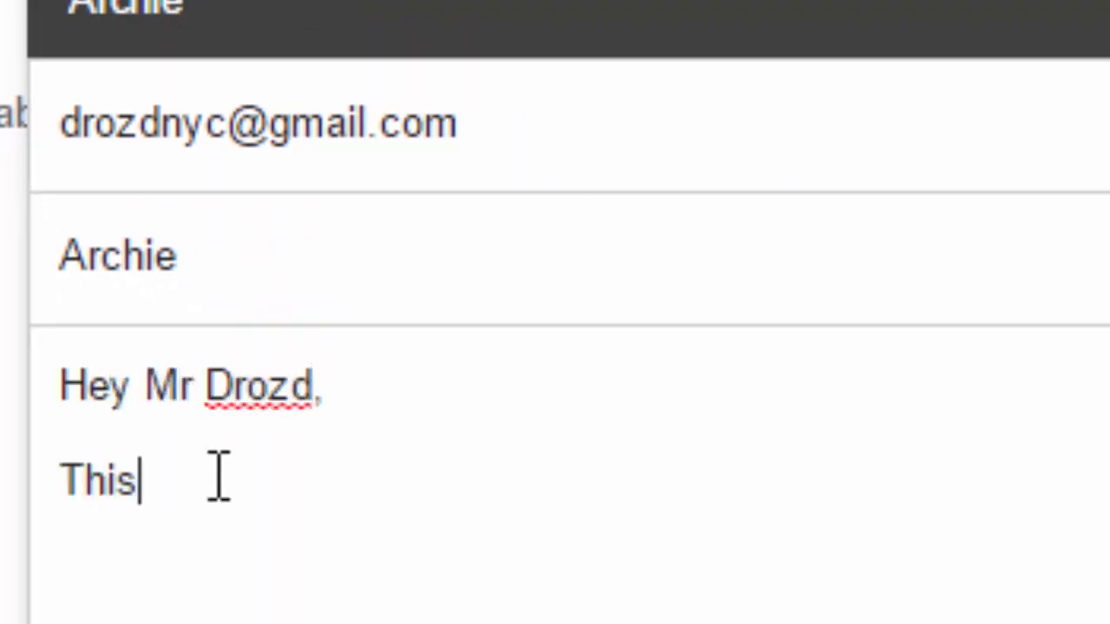
type(" is azm")
key("BackSpace")
key("BackSpace")
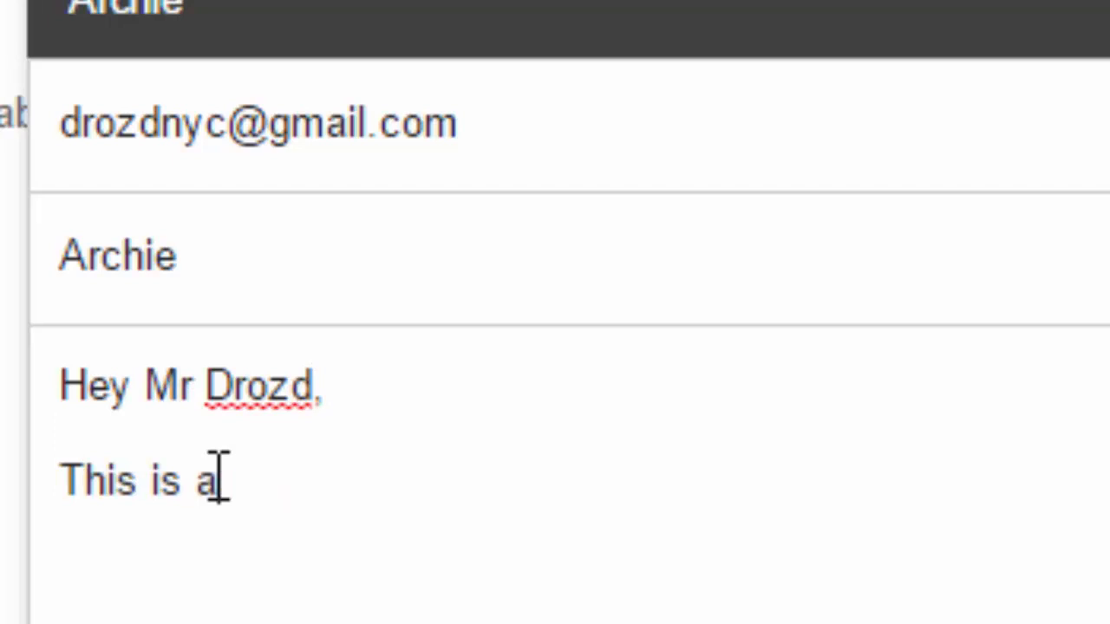
type("mazing!")
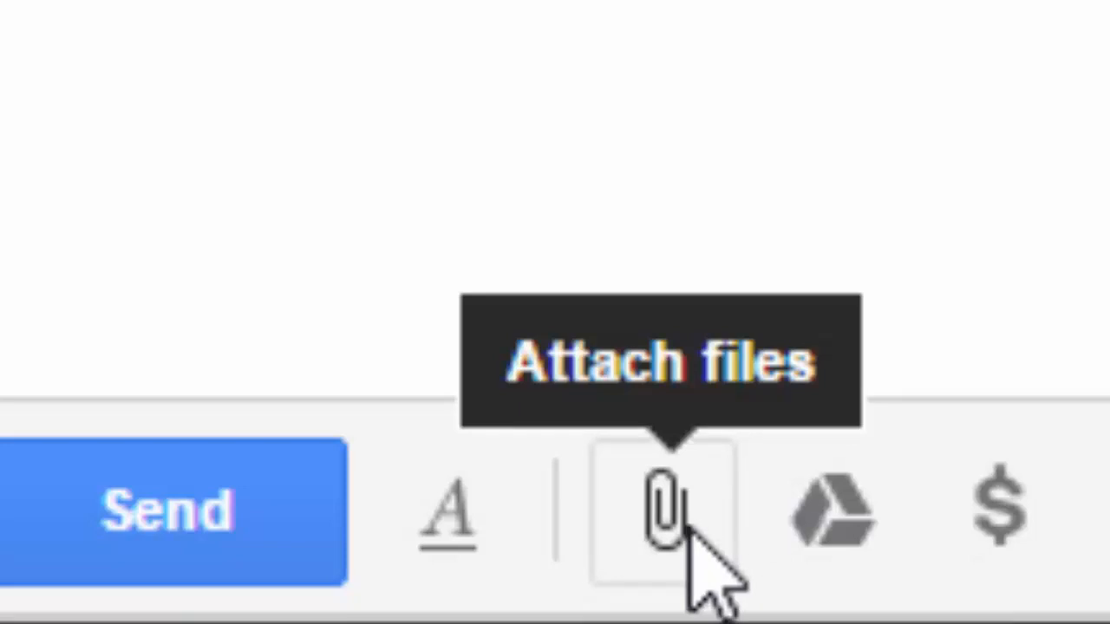
Step: Attach the saved archie JPEG from the Desktop to the draft
left_click(694, 530)
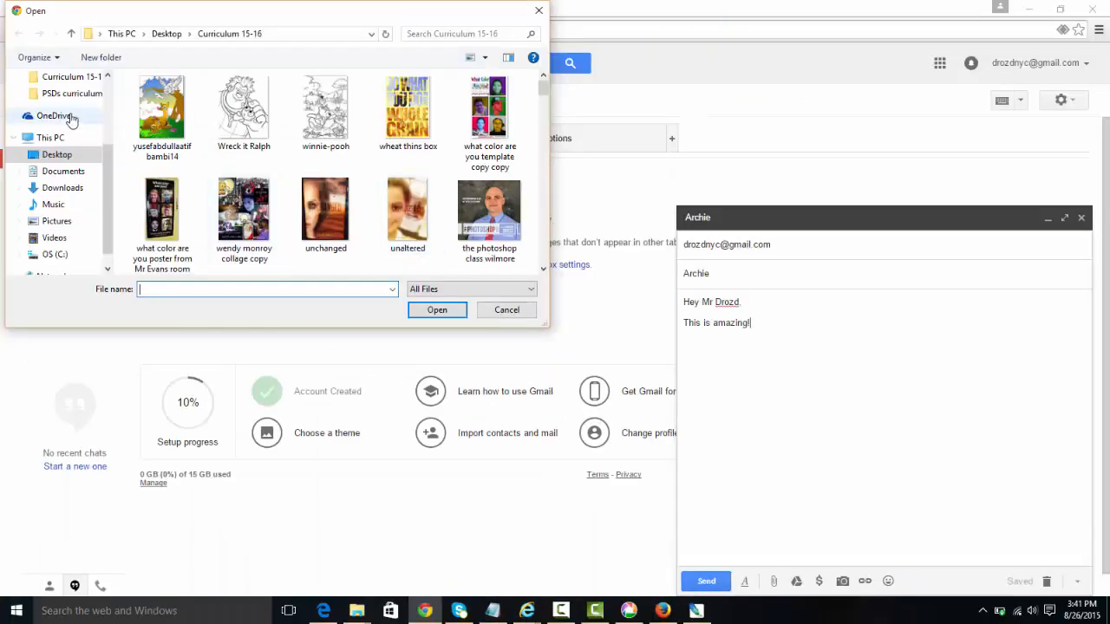
left_click(78, 159)
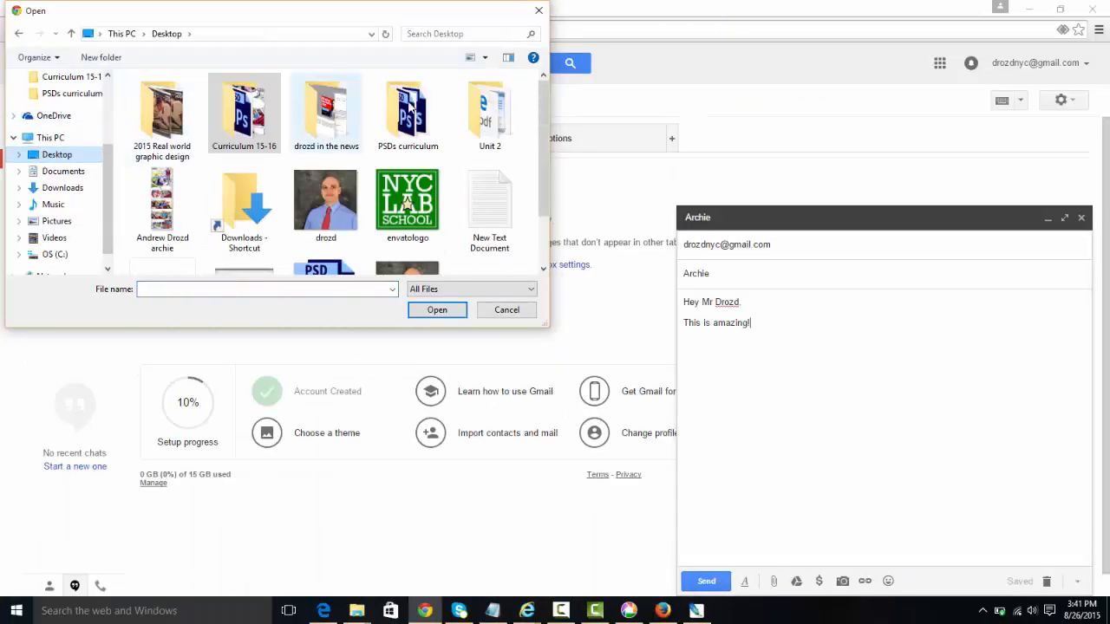
left_click_drag(542, 125, 542, 224)
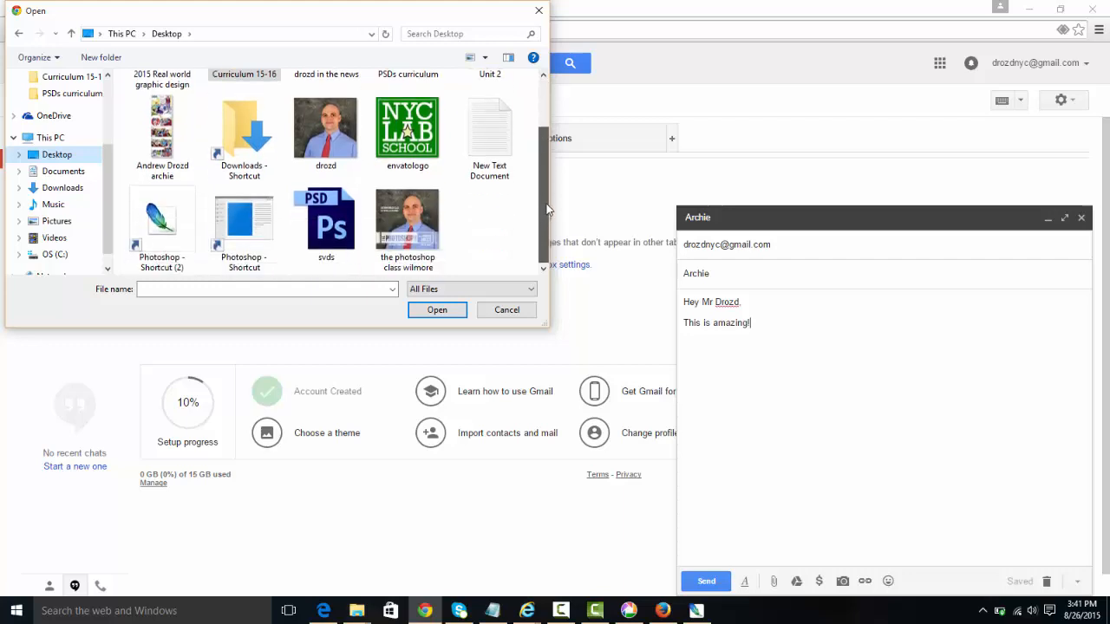
left_click_drag(546, 204, 539, 195)
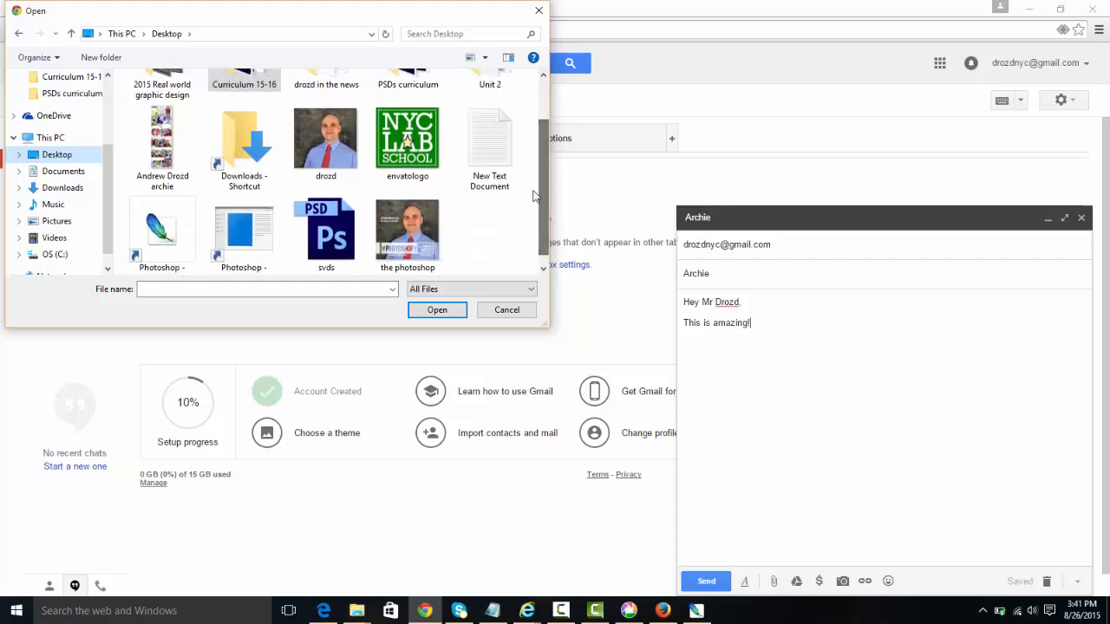
left_click(173, 143)
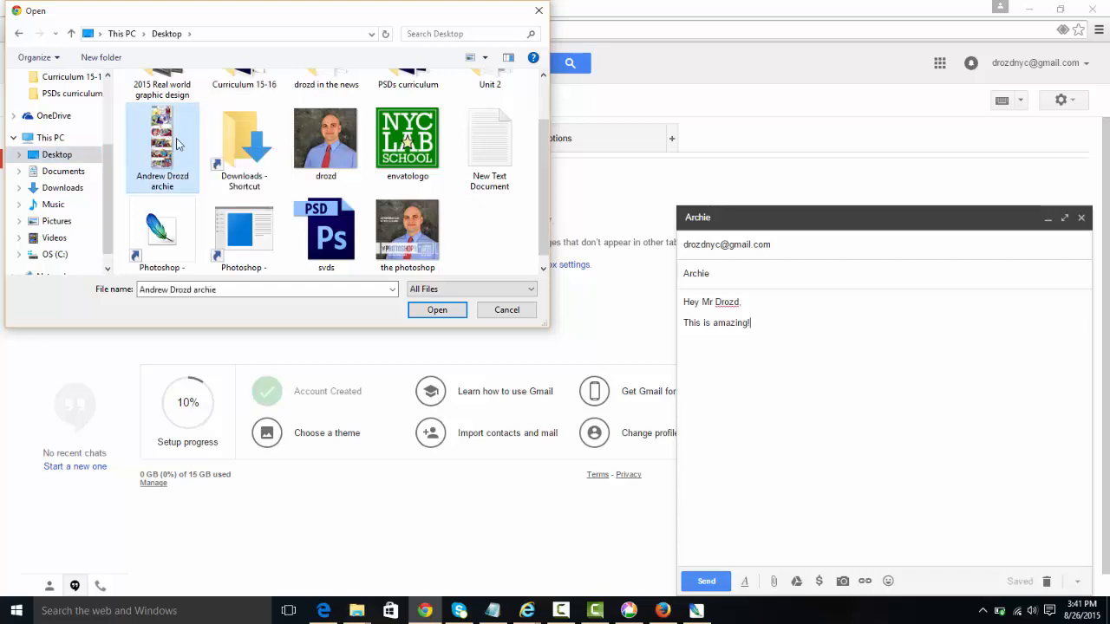
left_click(421, 307)
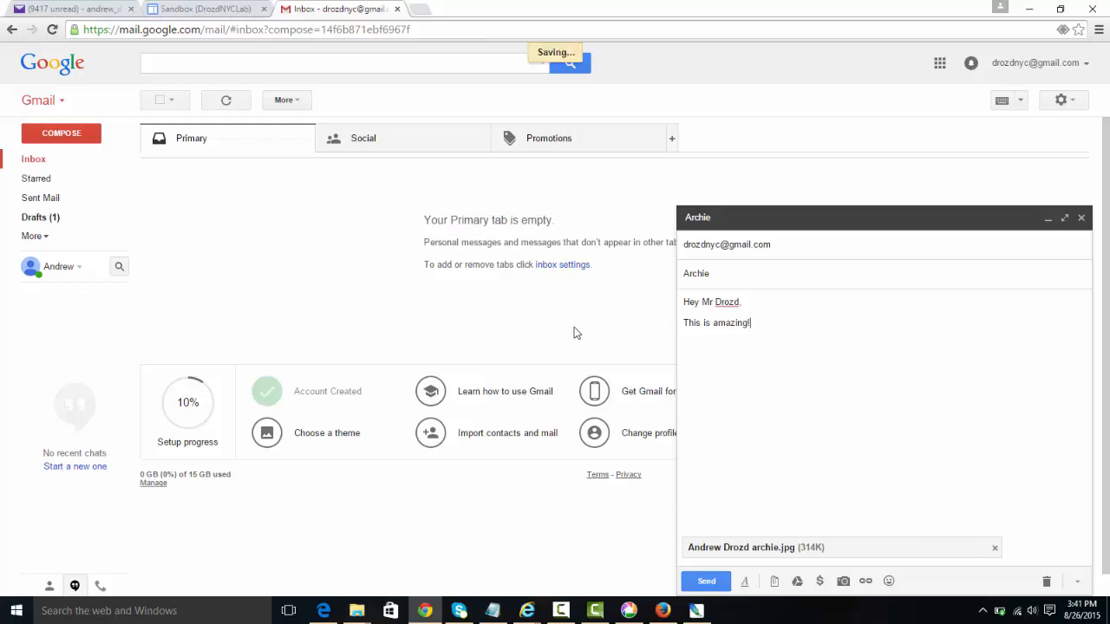
Step: Send the e-mail, then open the received Archie message and zoom into its comic attachment
left_click(705, 581)
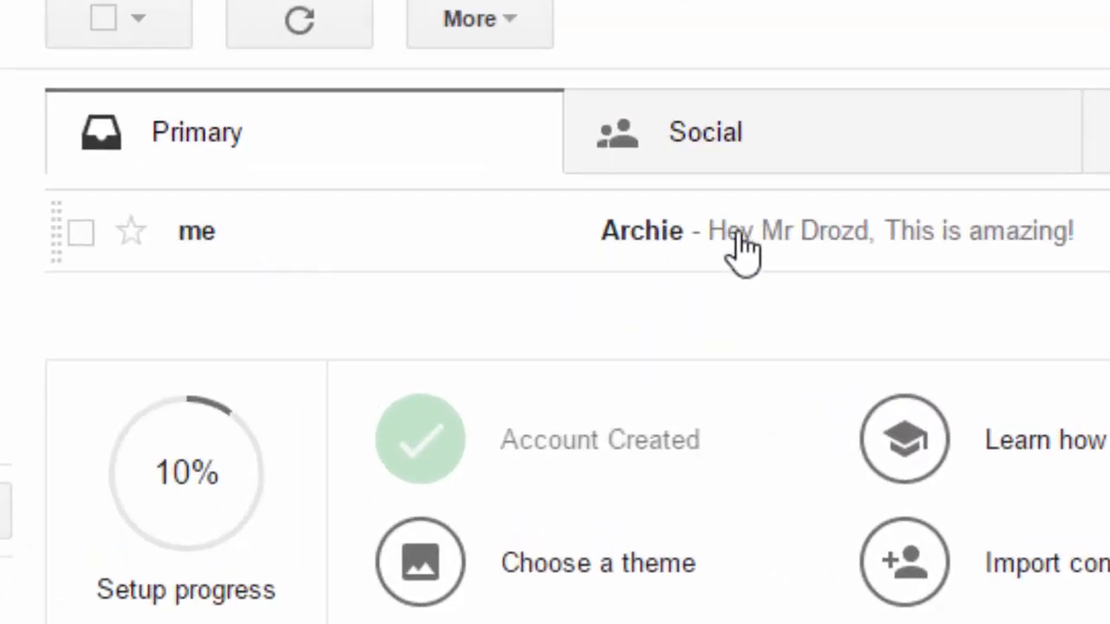
left_click(840, 250)
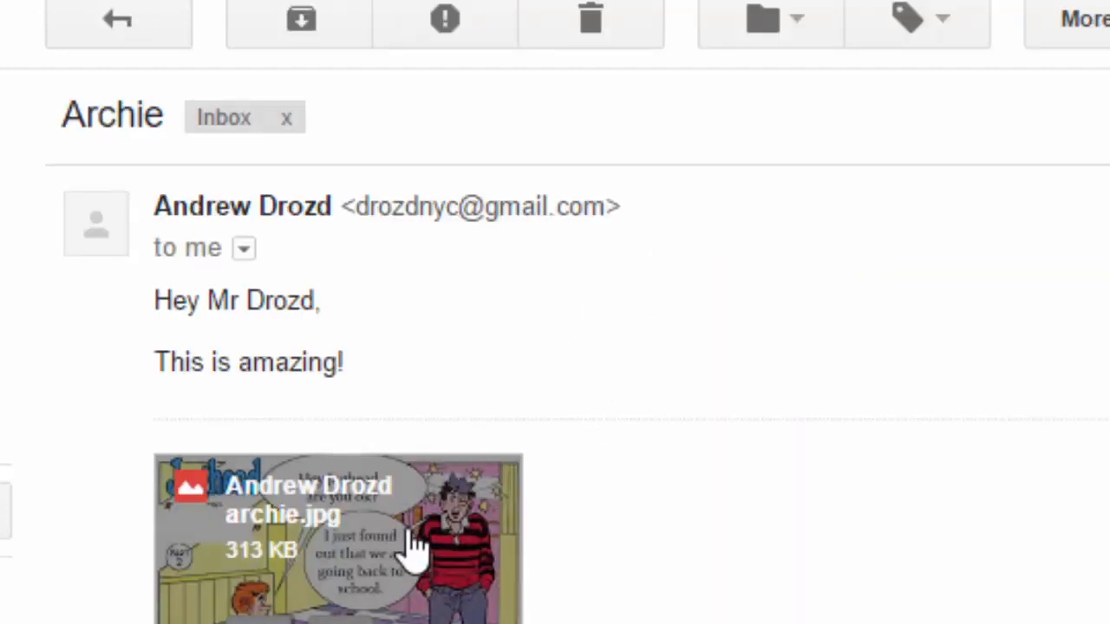
left_click(386, 496)
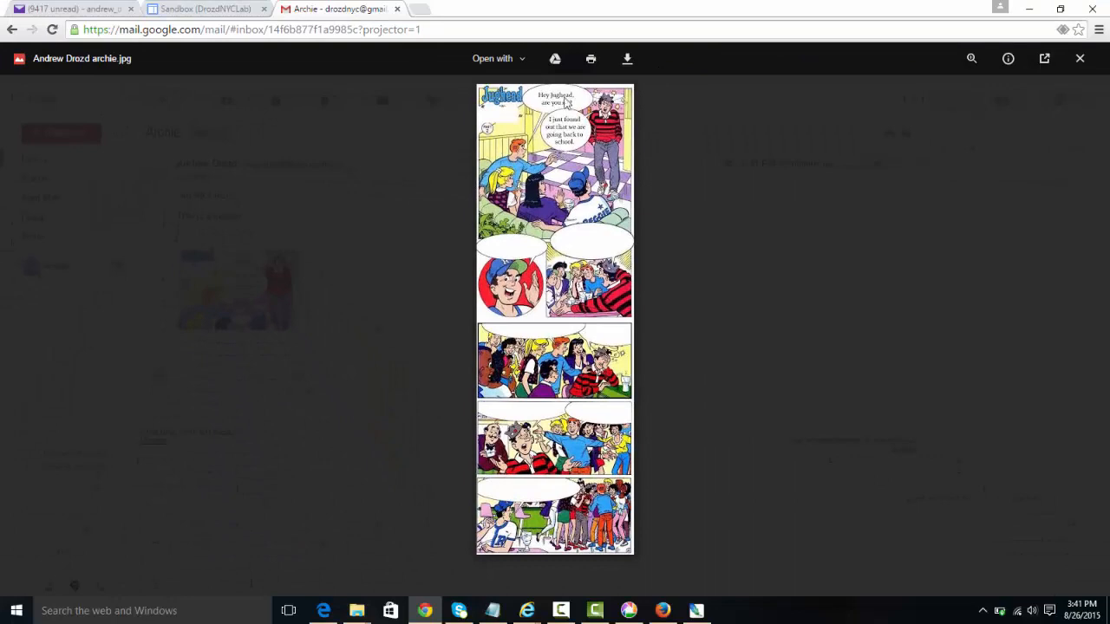
left_click(585, 137)
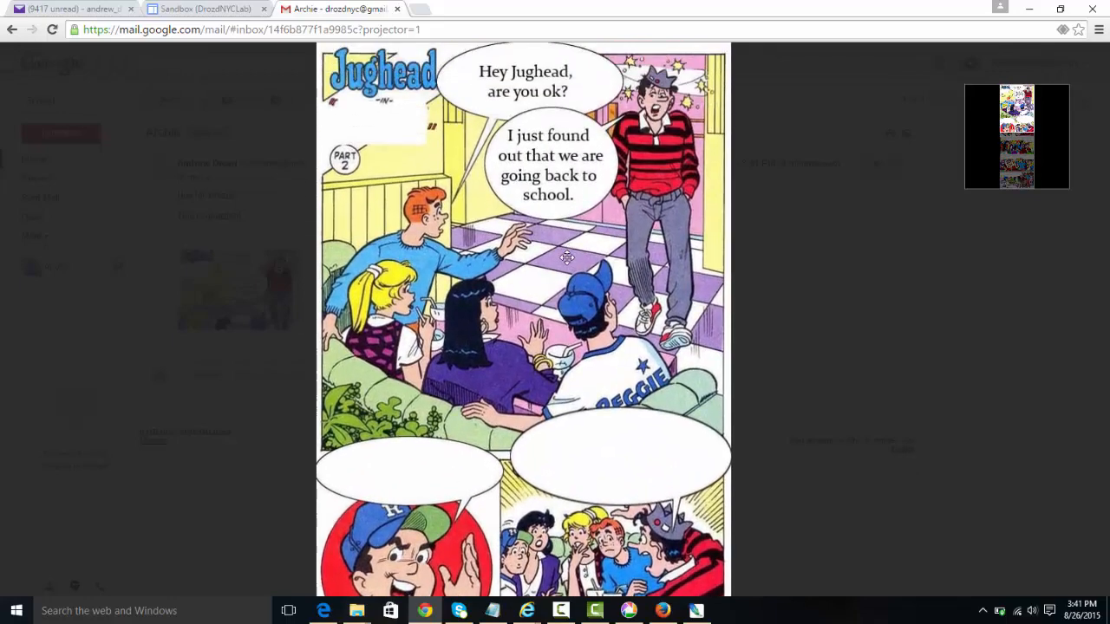